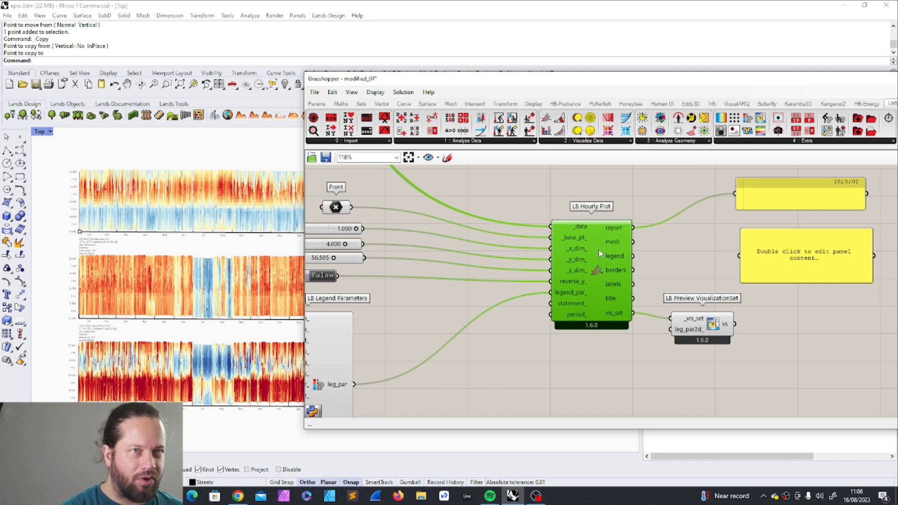
- Move the Grasshopper window clear of the three hourly plots in the Rhino viewport and look over the plots
{"action": "left_click_drag", "start_coordinate": [436, 79], "coordinate": [556, 79]}
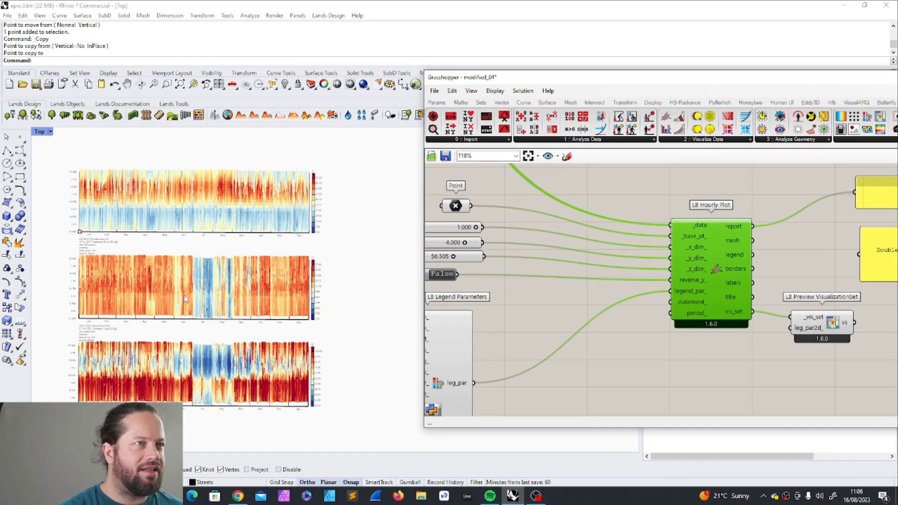
{"action": "scroll", "coordinate": [136, 272], "scroll_direction": "down", "scroll_amount": 3}
{"action": "scroll", "coordinate": [127, 269], "scroll_direction": "up", "scroll_amount": 4}
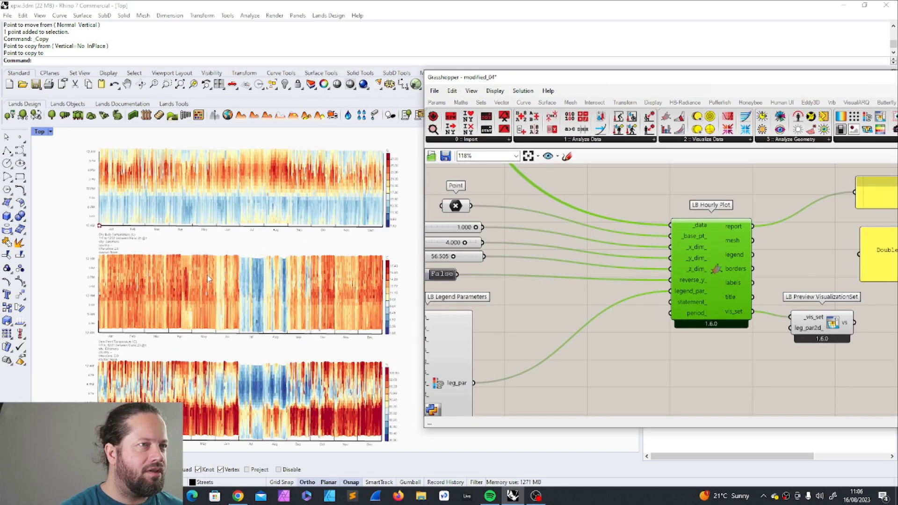
{"action": "scroll", "coordinate": [207, 274], "scroll_direction": "down", "scroll_amount": 2}
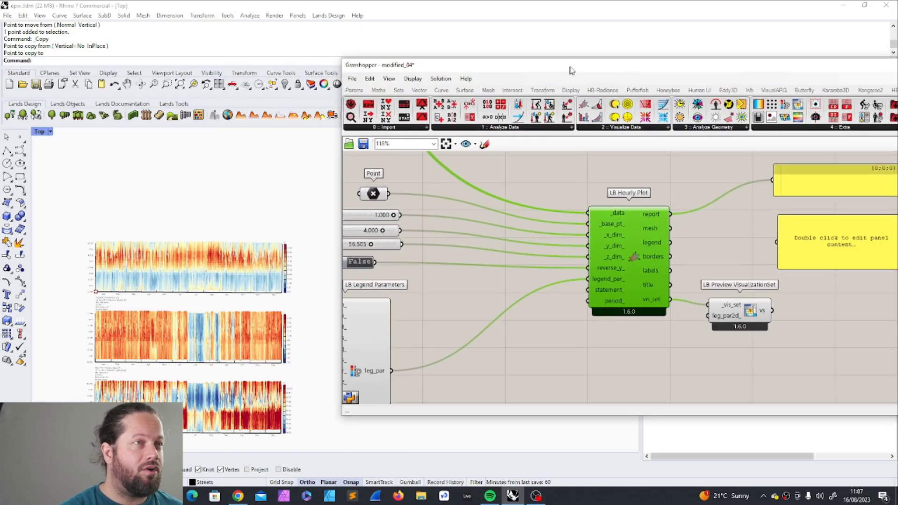
{"action": "left_click_drag", "start_coordinate": [571, 70], "coordinate": [575, 65]}
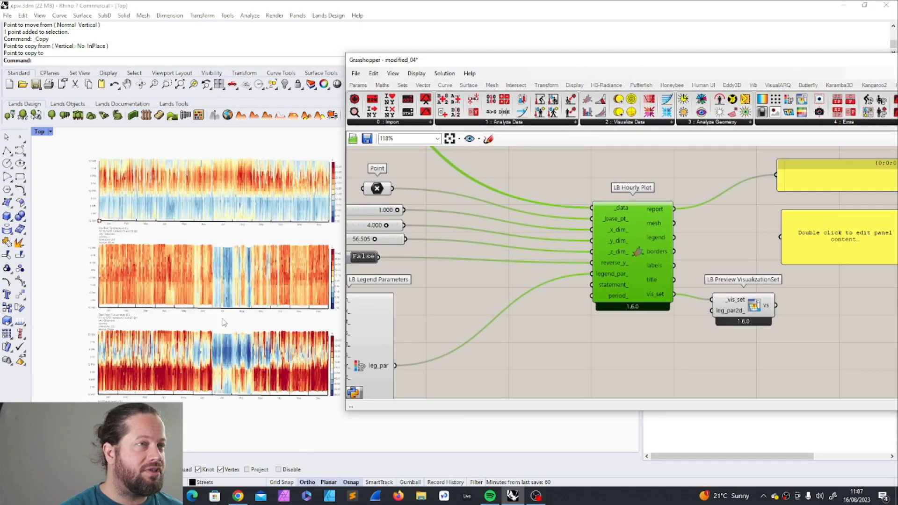
{"action": "scroll", "coordinate": [225, 320], "scroll_direction": "down", "scroll_amount": 2}
{"action": "scroll", "coordinate": [232, 313], "scroll_direction": "up", "scroll_amount": 2}
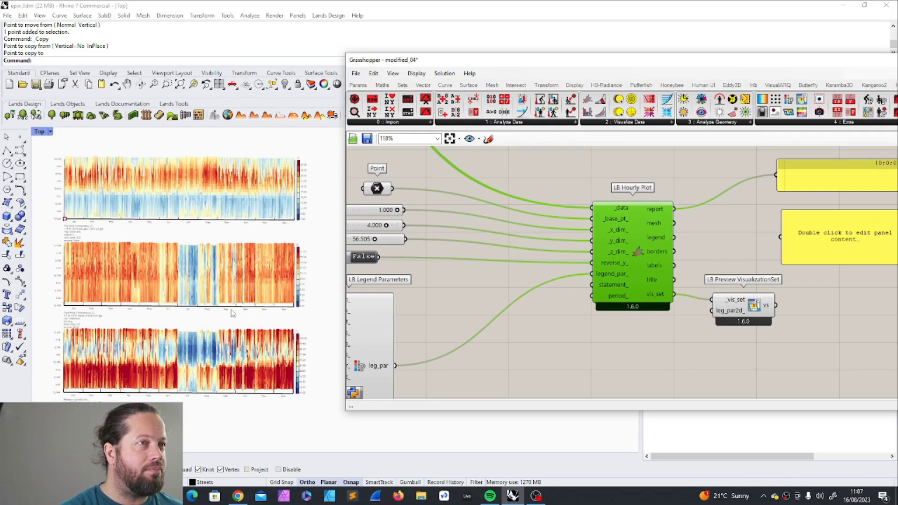
- Shift the LB Hourly Plot component slightly on the canvas and leave it deselected
{"action": "left_click", "coordinate": [593, 167]}
{"action": "scroll", "coordinate": [593, 167], "scroll_direction": "down", "scroll_amount": 3}
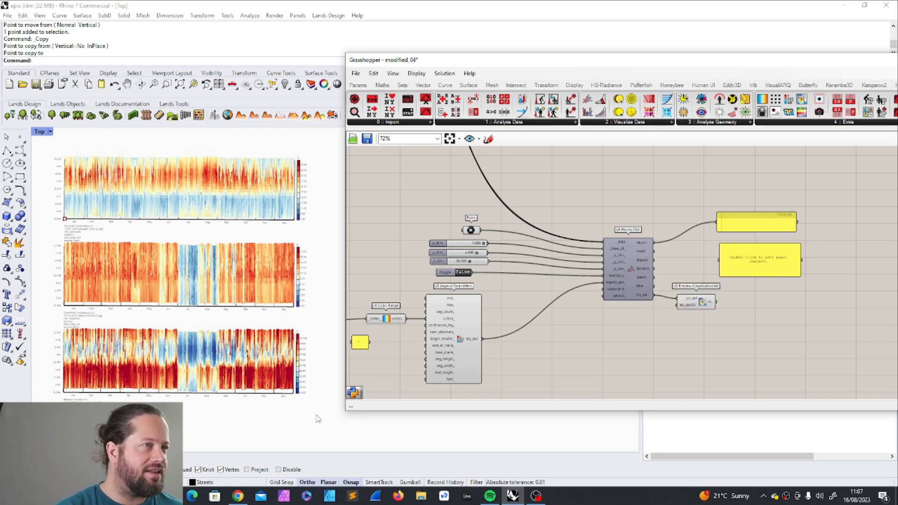
{"action": "mouse_move", "coordinate": [627, 252]}
{"action": "left_mouse_down"}
{"action": "mouse_move", "coordinate": [618, 285]}
{"action": "mouse_move", "coordinate": [620, 248]}
{"action": "left_mouse_up"}
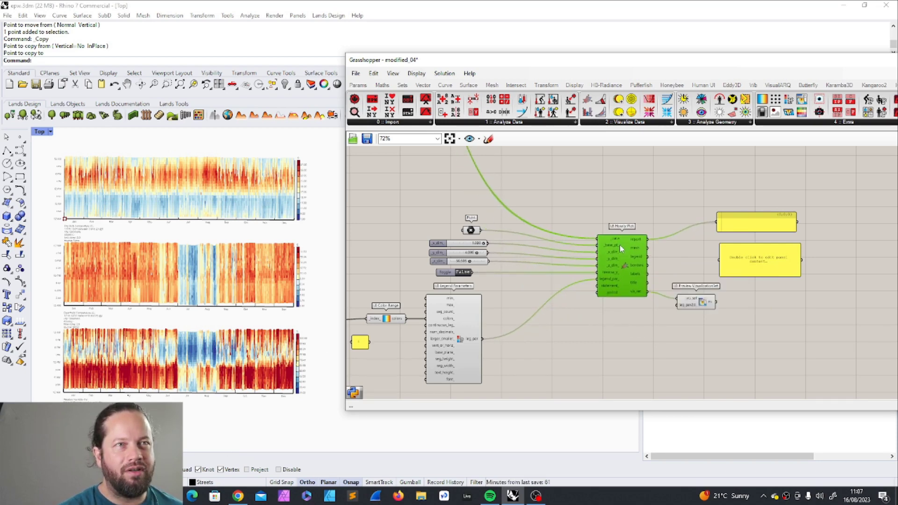
{"action": "scroll", "coordinate": [619, 245], "scroll_direction": "up", "scroll_amount": 3}
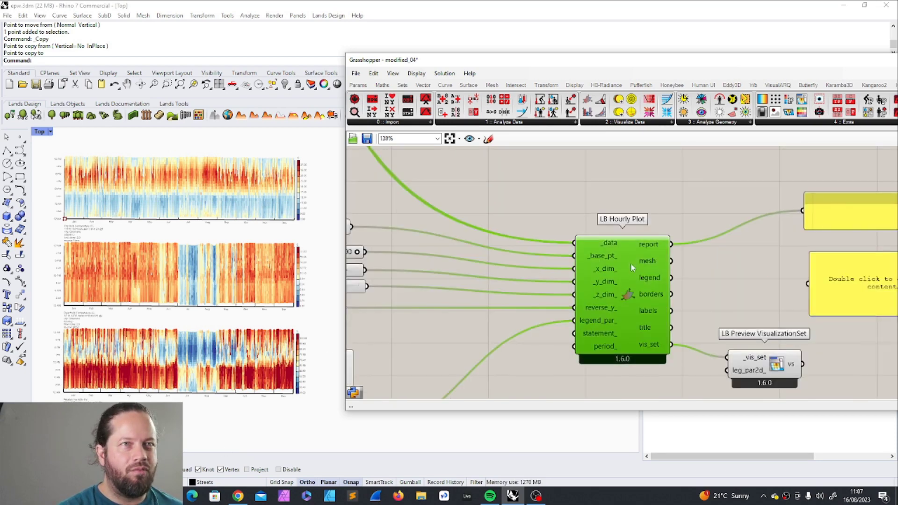
{"action": "left_click", "coordinate": [617, 168]}
{"action": "scroll", "coordinate": [617, 167], "scroll_direction": "down", "scroll_amount": 5}
{"action": "scroll", "coordinate": [539, 261], "scroll_direction": "up", "scroll_amount": 2}
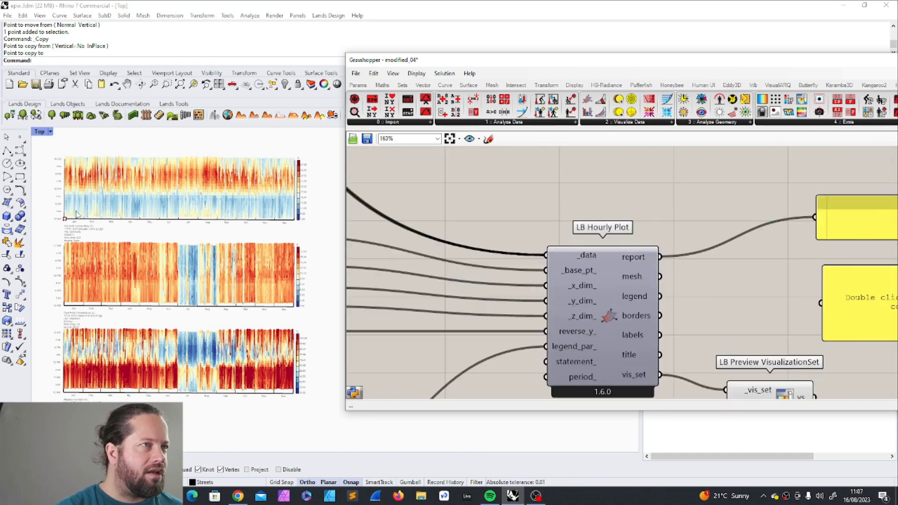
- Set the Rhino viewport to the Top view and examine the hourly plots with their time axes and captions
{"action": "right_click", "coordinate": [166, 385]}
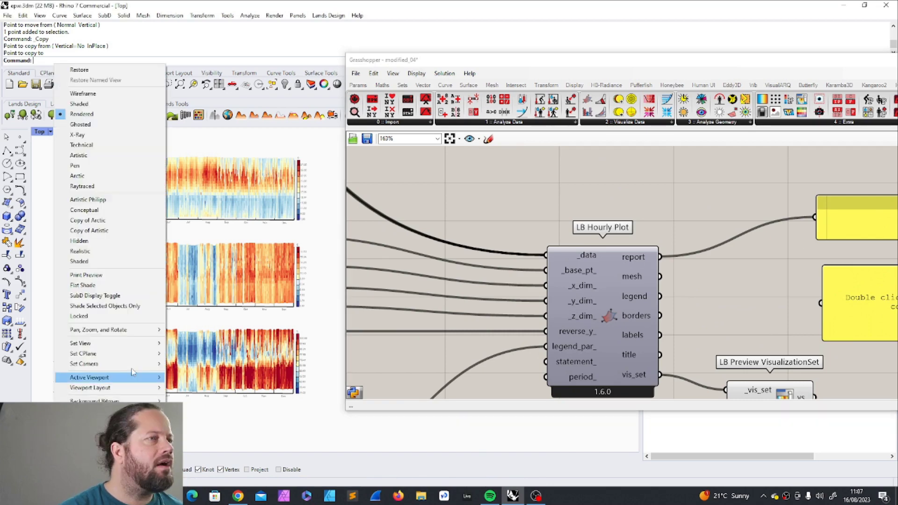
{"action": "mouse_move", "coordinate": [149, 343]}
{"action": "left_click", "coordinate": [201, 354]}
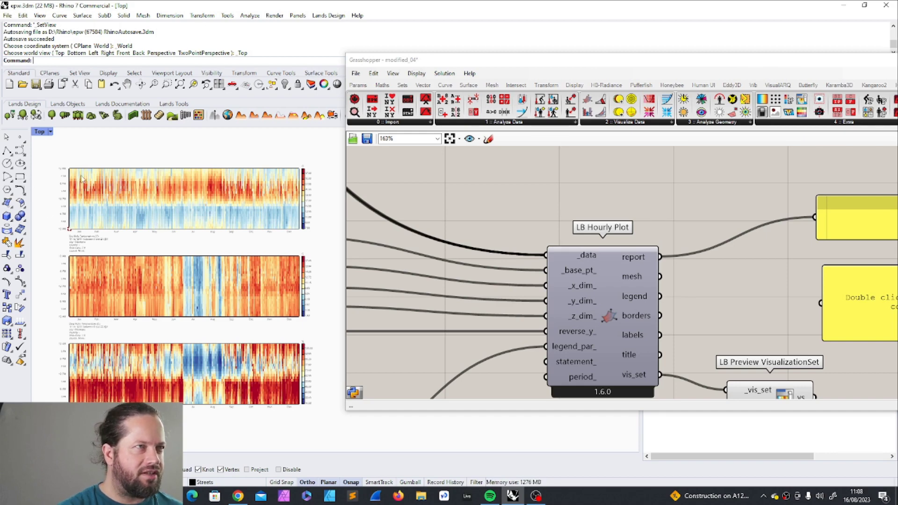
{"action": "scroll", "coordinate": [91, 334], "scroll_direction": "up", "scroll_amount": 3}
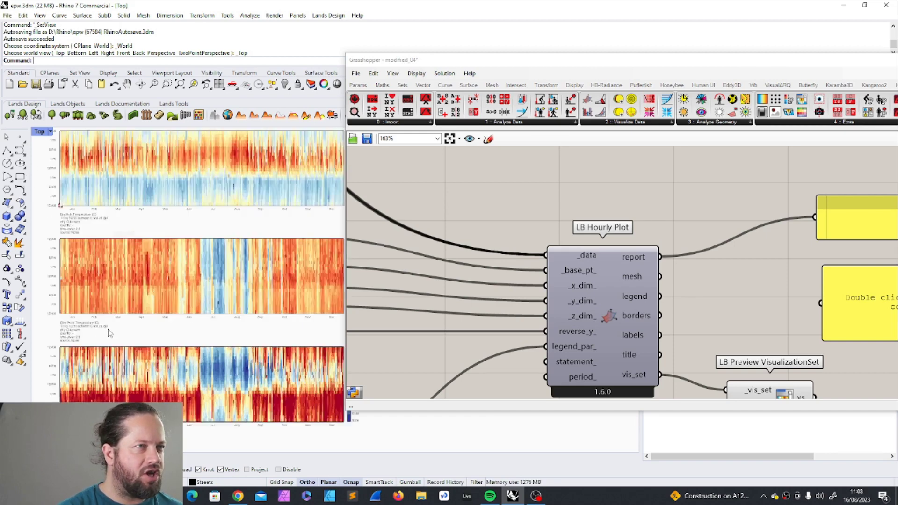
{"action": "scroll", "coordinate": [94, 286], "scroll_direction": "down", "scroll_amount": 8}
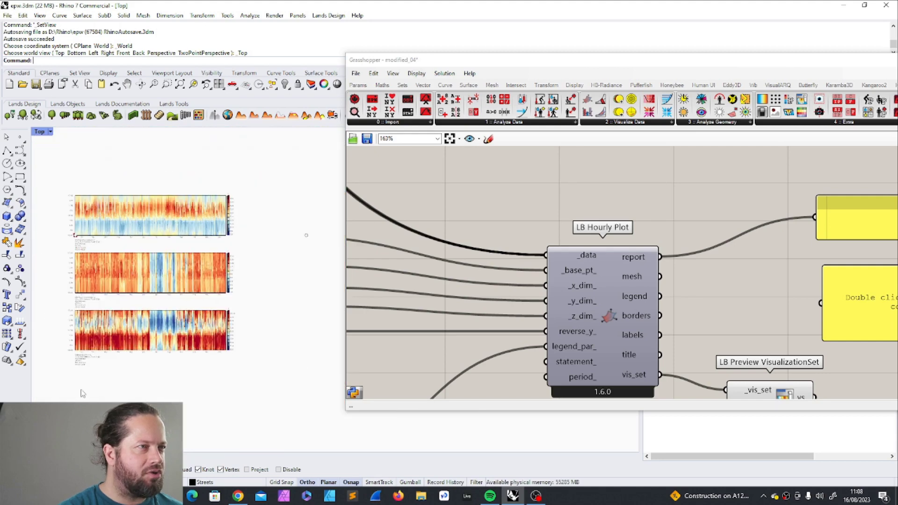
{"action": "scroll", "coordinate": [81, 368], "scroll_direction": "up", "scroll_amount": 10}
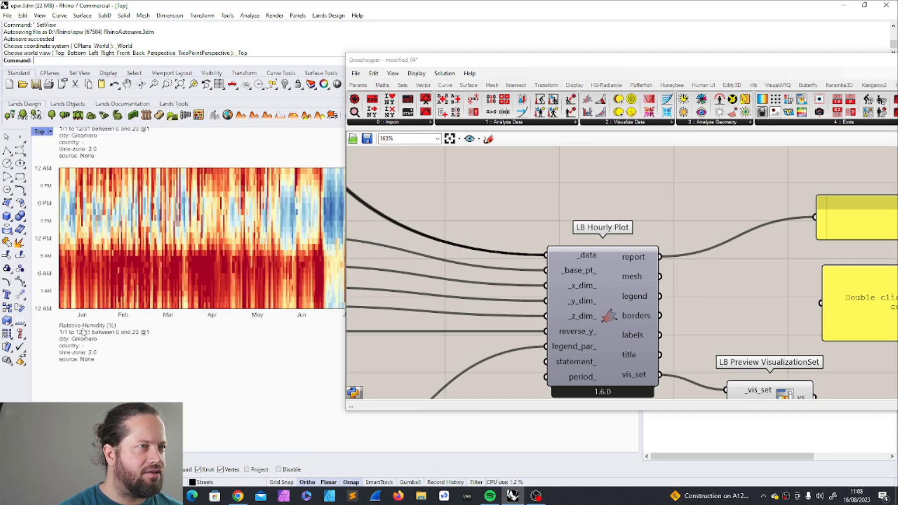
{"action": "scroll", "coordinate": [84, 332], "scroll_direction": "down", "scroll_amount": 3}
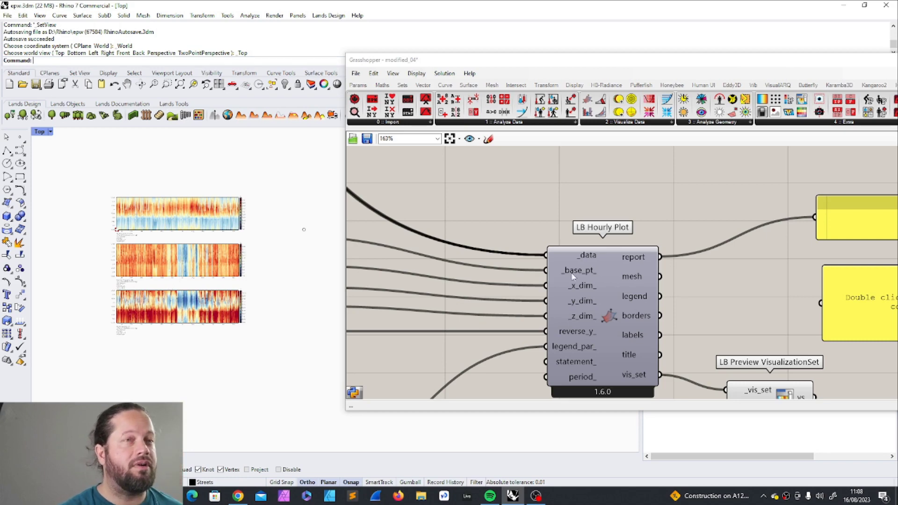
- Review the LB Legend Parameters setup and shift the LB Preview VisualizationSet component slightly away from LB Hourly Plot
{"action": "scroll", "coordinate": [572, 276], "scroll_direction": "down", "scroll_amount": 4}
{"action": "scroll", "coordinate": [509, 283], "scroll_direction": "up", "scroll_amount": 3}
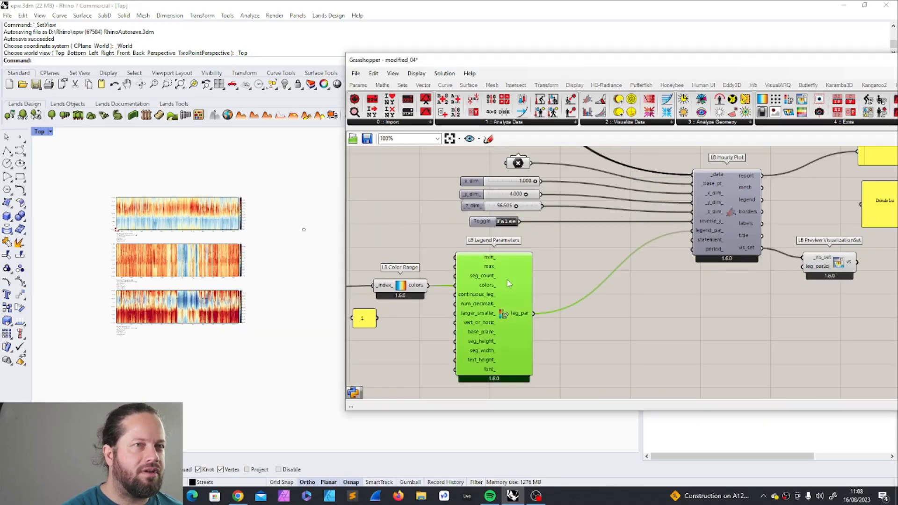
{"action": "scroll", "coordinate": [552, 333], "scroll_direction": "down", "scroll_amount": 3}
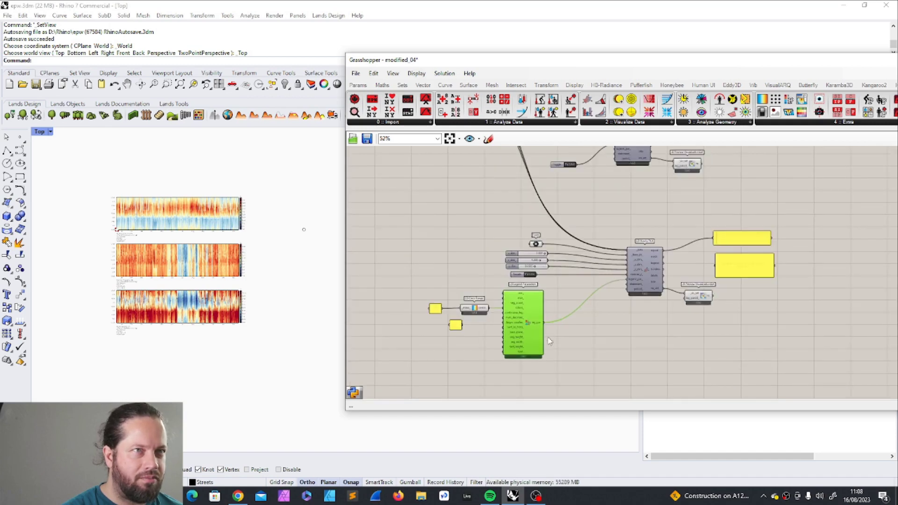
{"action": "scroll", "coordinate": [550, 341], "scroll_direction": "up", "scroll_amount": 3}
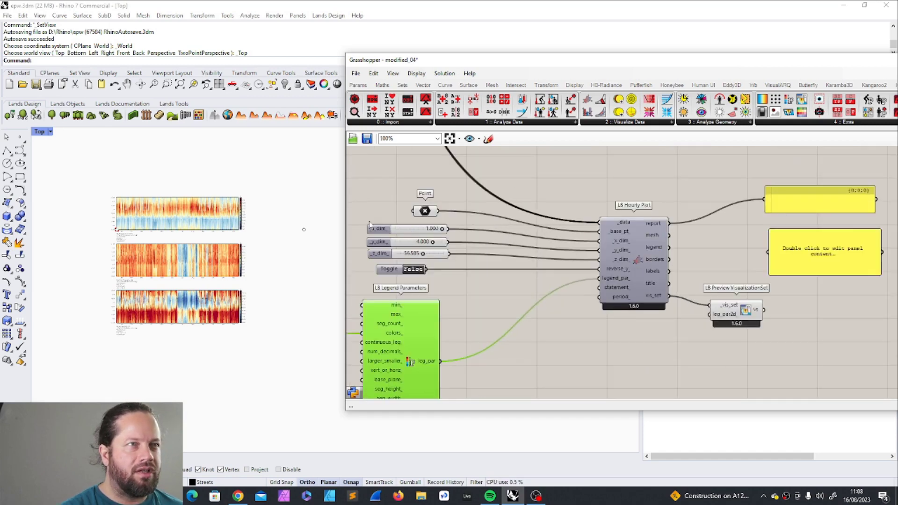
{"action": "left_click", "coordinate": [647, 351]}
{"action": "left_click_drag", "start_coordinate": [732, 311], "coordinate": [739, 311]}
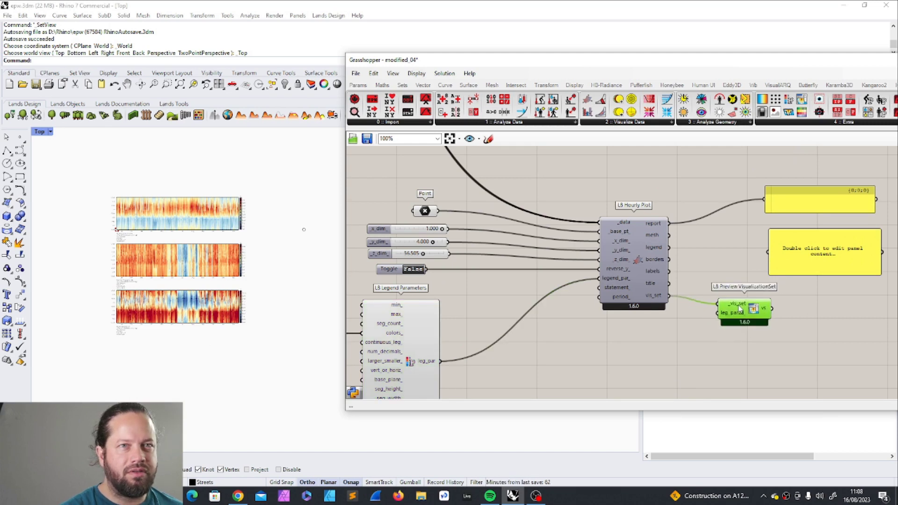
{"action": "scroll", "coordinate": [737, 311], "scroll_direction": "down", "scroll_amount": 2}
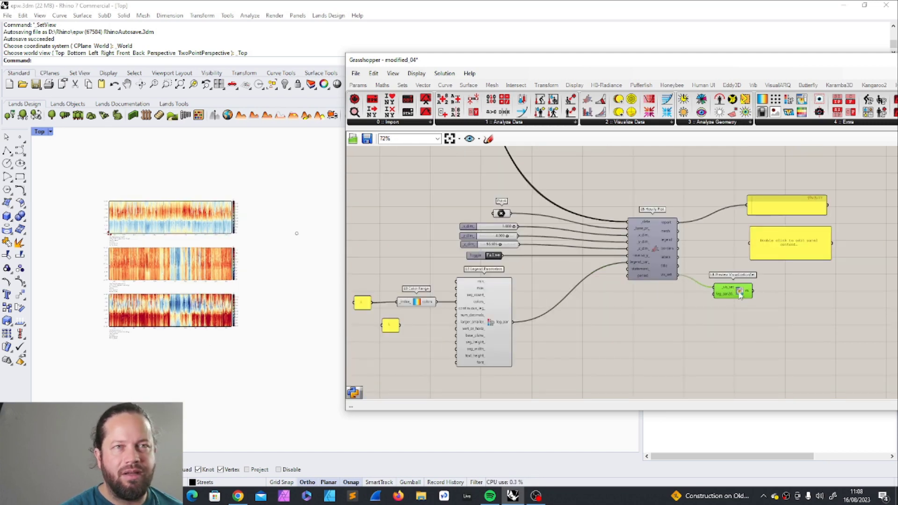
- Rotate the viewport into an oblique 3D view and examine the height relief of the three hourly plots
{"action": "scroll", "coordinate": [262, 279], "scroll_direction": "up", "scroll_amount": 3}
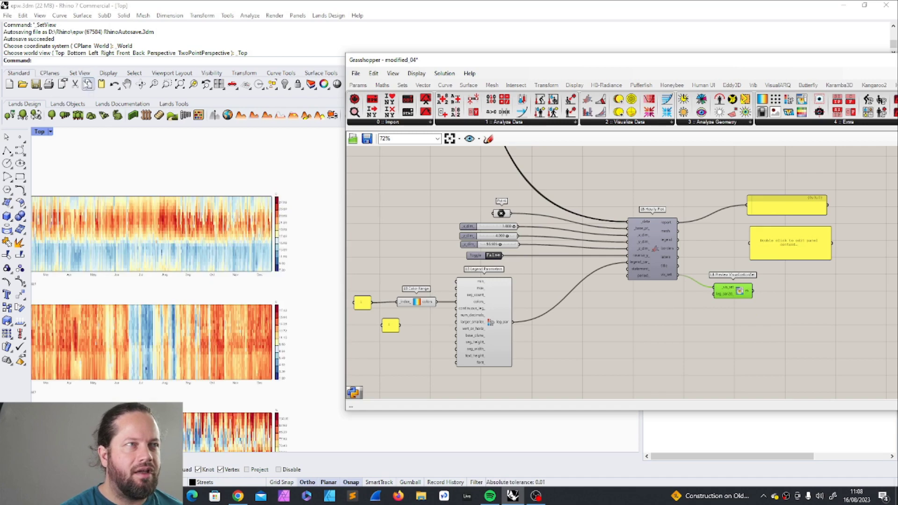
{"action": "left_click", "coordinate": [140, 84]}
{"action": "left_click_drag", "start_coordinate": [247, 249], "coordinate": [236, 219]}
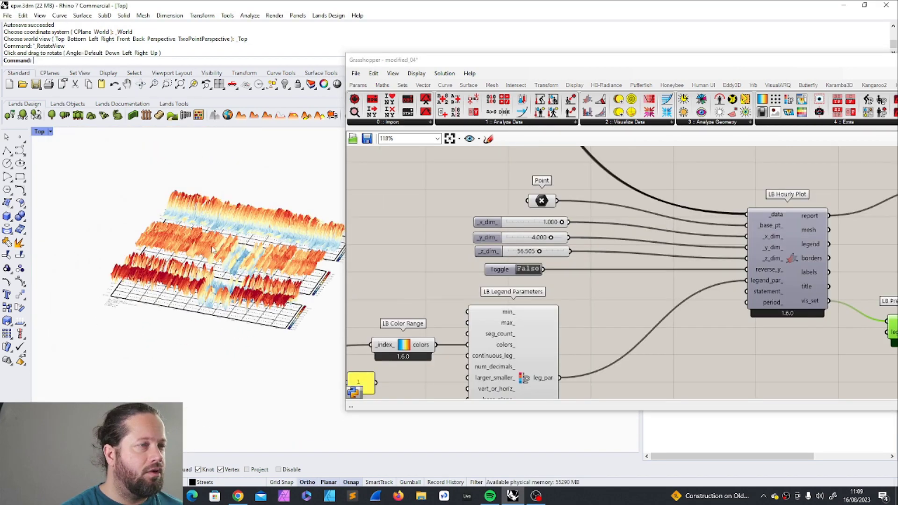
{"action": "left_click", "coordinate": [578, 269]}
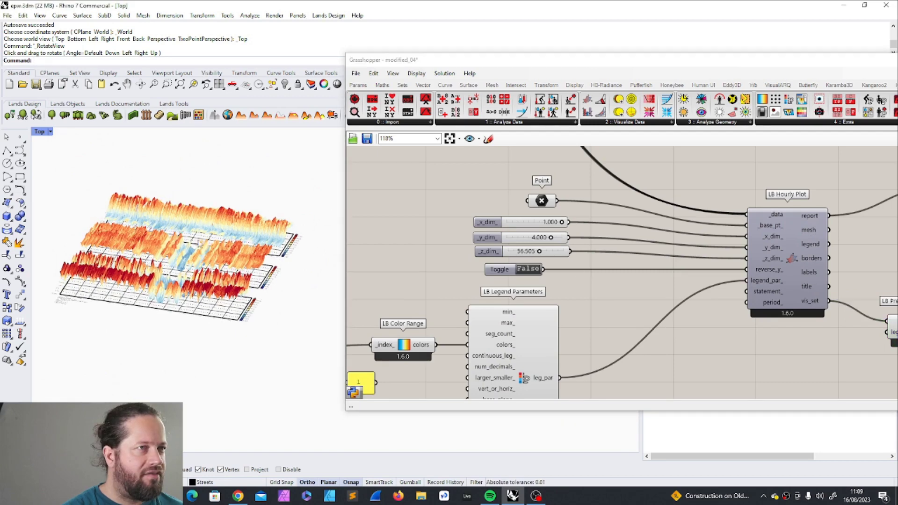
{"action": "right_click_drag", "start_coordinate": [132, 238], "coordinate": [128, 227]}
{"action": "scroll", "coordinate": [128, 228], "scroll_direction": "up", "scroll_amount": 6}
{"action": "scroll", "coordinate": [206, 262], "scroll_direction": "down", "scroll_amount": 8}
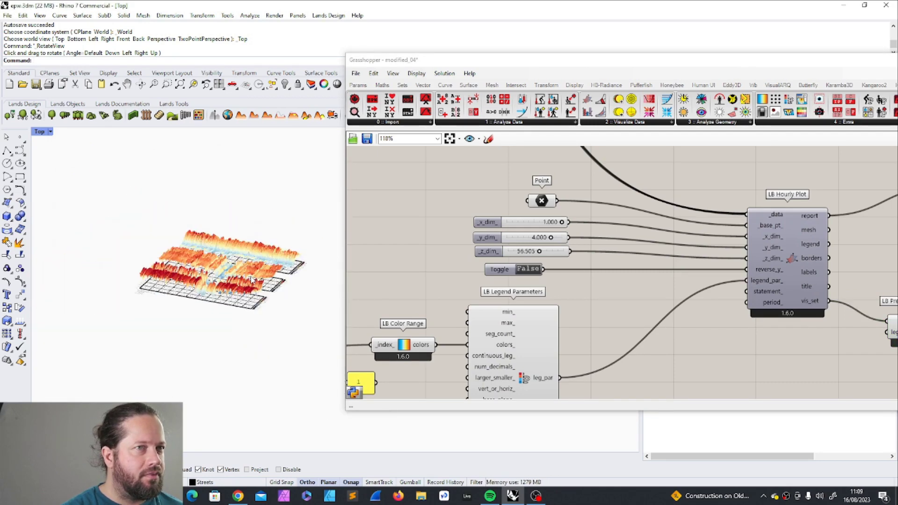
{"action": "scroll", "coordinate": [234, 262], "scroll_direction": "up", "scroll_amount": 1}
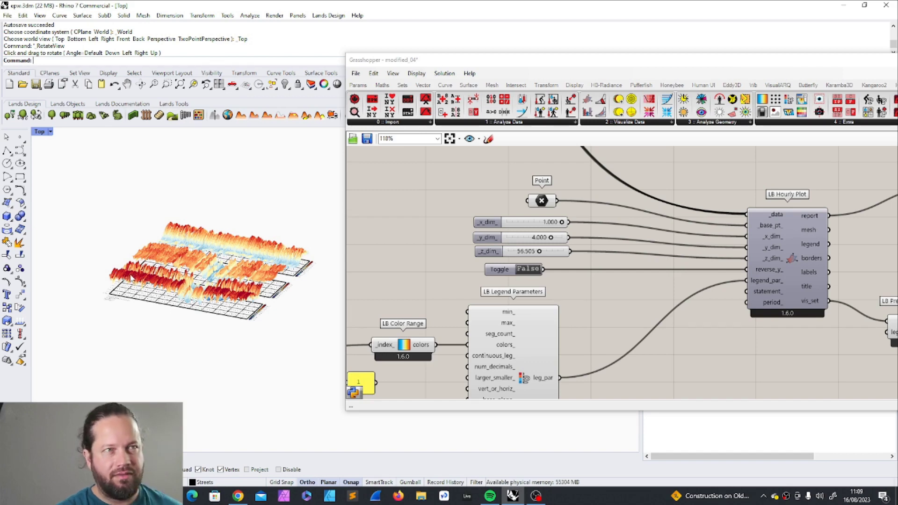
{"action": "scroll", "coordinate": [131, 277], "scroll_direction": "up", "scroll_amount": 6}
{"action": "scroll", "coordinate": [131, 277], "scroll_direction": "down", "scroll_amount": 5}
{"action": "right_click_drag", "start_coordinate": [131, 278], "coordinate": [203, 280], "text": "ctrl+shift"}
{"action": "scroll", "coordinate": [196, 210], "scroll_direction": "up", "scroll_amount": 4}
{"action": "scroll", "coordinate": [181, 253], "scroll_direction": "down", "scroll_amount": 3}
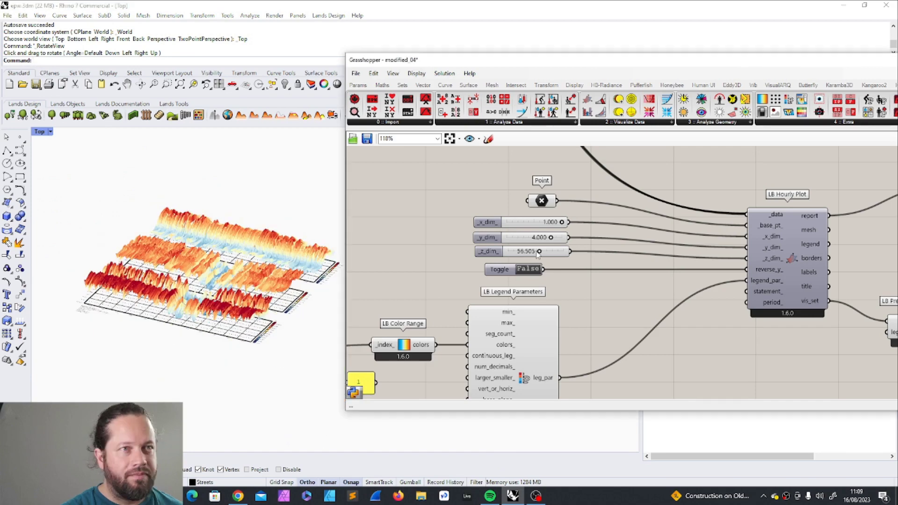
- Set the _z_dim_ slider feeding LB Hourly Plot to 0 to flatten the plots
{"action": "double_click", "coordinate": [537, 252]}
{"action": "type", "text": "0."}
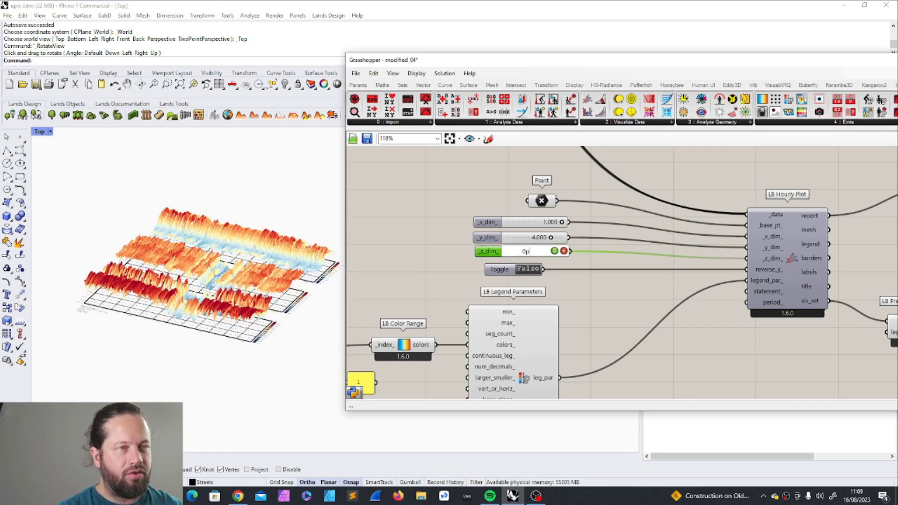
{"action": "left_click", "coordinate": [557, 265]}
- Examine the flattened plots against the remaining 3D surface, and locate the other LB Hourly Plot component on the canvas
{"action": "right_click_drag", "start_coordinate": [274, 248], "coordinate": [279, 327]}
{"action": "scroll", "coordinate": [280, 327], "scroll_direction": "up", "scroll_amount": 6}
{"action": "scroll", "coordinate": [173, 243], "scroll_direction": "down", "scroll_amount": 6}
{"action": "scroll", "coordinate": [211, 251], "scroll_direction": "up", "scroll_amount": 6}
{"action": "right_click_drag", "start_coordinate": [210, 252], "coordinate": [263, 269], "text": "ctrl+shift"}
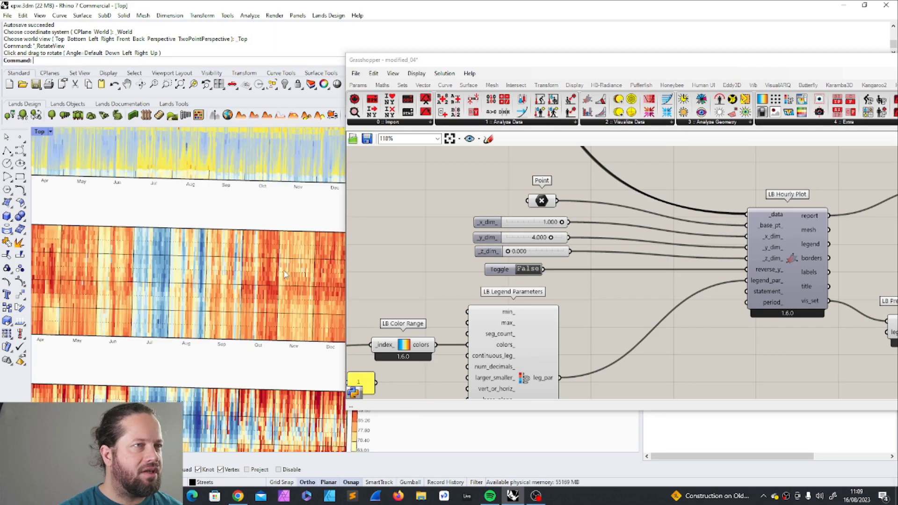
{"action": "scroll", "coordinate": [224, 302], "scroll_direction": "down", "scroll_amount": 7}
{"action": "scroll", "coordinate": [201, 375], "scroll_direction": "up", "scroll_amount": 7}
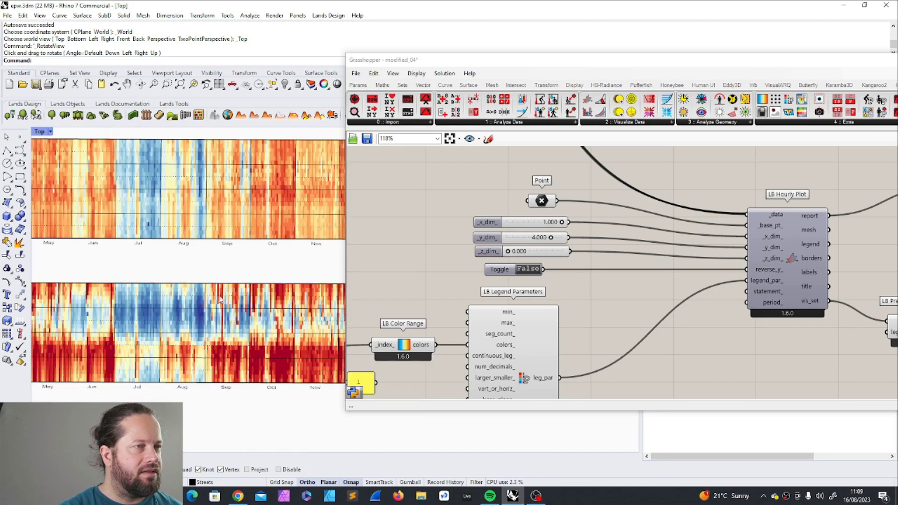
{"action": "scroll", "coordinate": [220, 295], "scroll_direction": "down", "scroll_amount": 12}
{"action": "right_click_drag", "start_coordinate": [218, 258], "coordinate": [126, 267]}
{"action": "scroll", "coordinate": [235, 278], "scroll_direction": "up", "scroll_amount": 3}
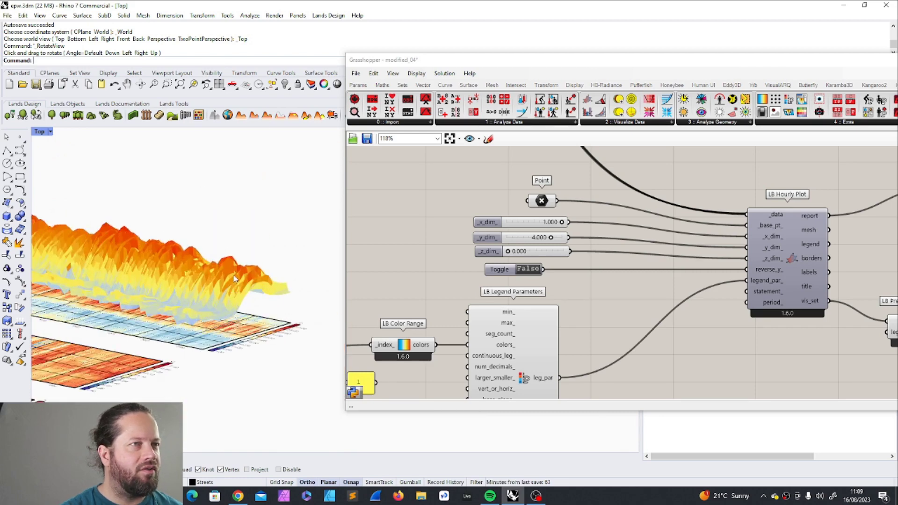
{"action": "scroll", "coordinate": [244, 279], "scroll_direction": "down", "scroll_amount": 2}
{"action": "scroll", "coordinate": [526, 297], "scroll_direction": "down", "scroll_amount": 5}
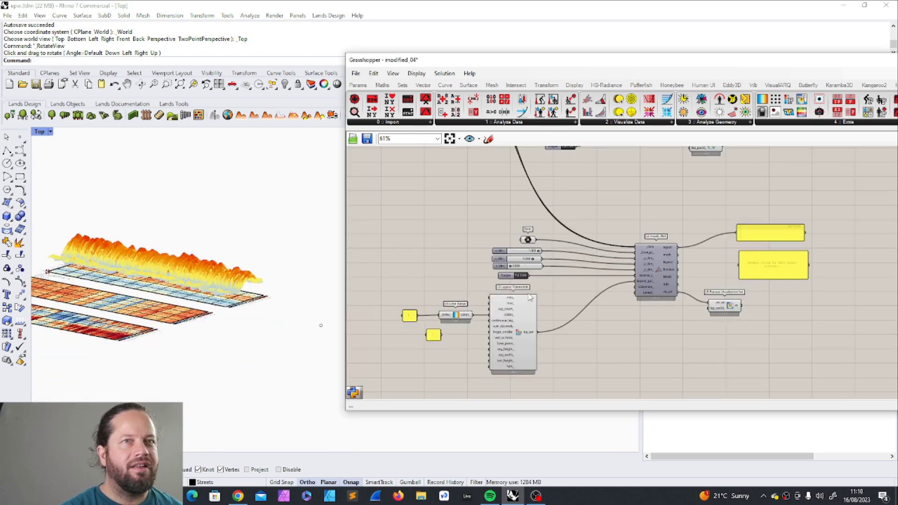
{"action": "scroll", "coordinate": [530, 297], "scroll_direction": "up", "scroll_amount": 5}
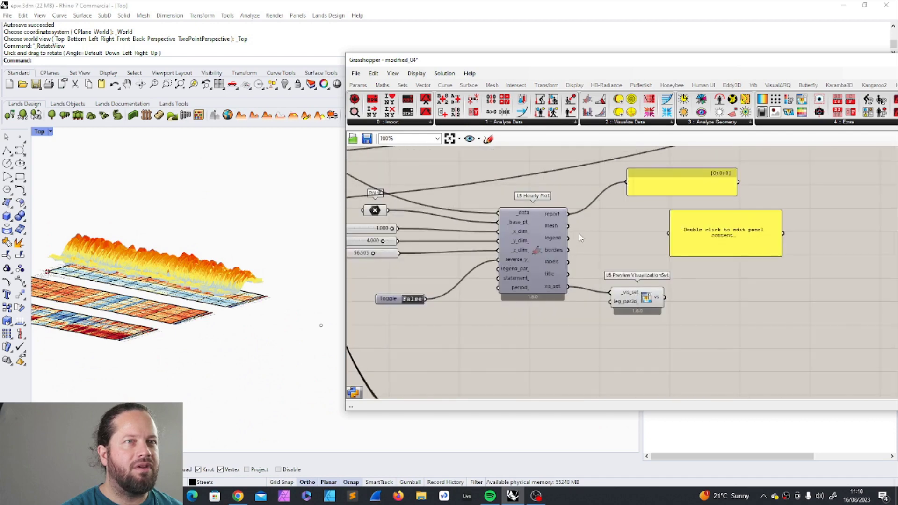
- Return the Rhino viewport to the Top view and inspect the flat hourly plots up close
{"action": "left_click", "coordinate": [40, 131]}
{"action": "mouse_move", "coordinate": [112, 342]}
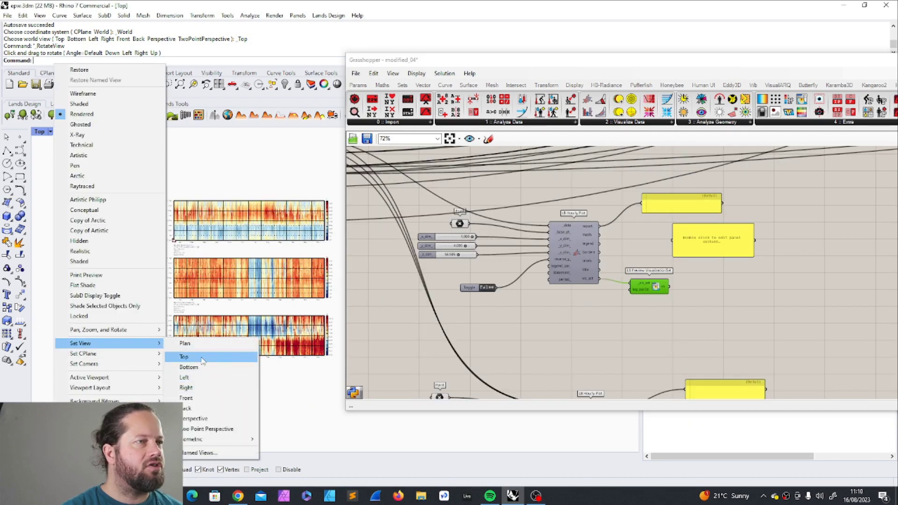
{"action": "left_click", "coordinate": [187, 356]}
{"action": "scroll", "coordinate": [187, 360], "scroll_direction": "up", "scroll_amount": 4}
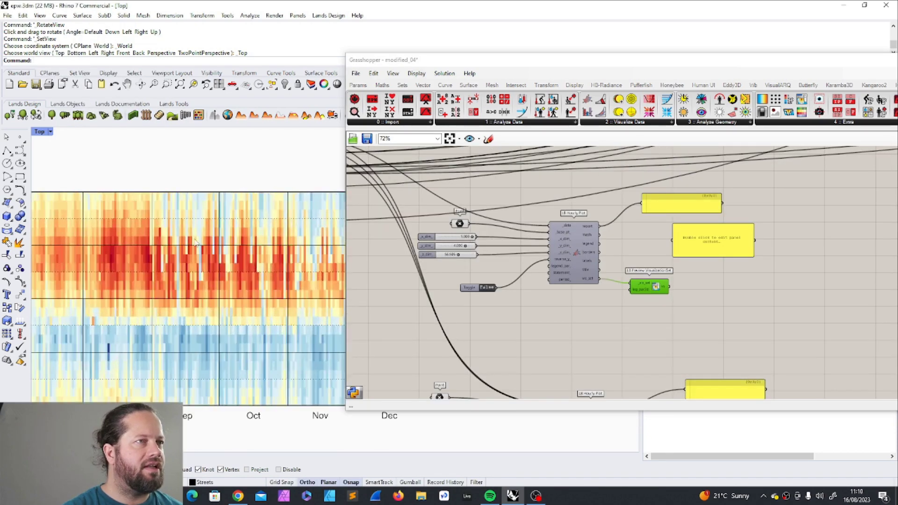
{"action": "scroll", "coordinate": [210, 247], "scroll_direction": "down", "scroll_amount": 6}
{"action": "scroll", "coordinate": [178, 305], "scroll_direction": "up", "scroll_amount": 4}
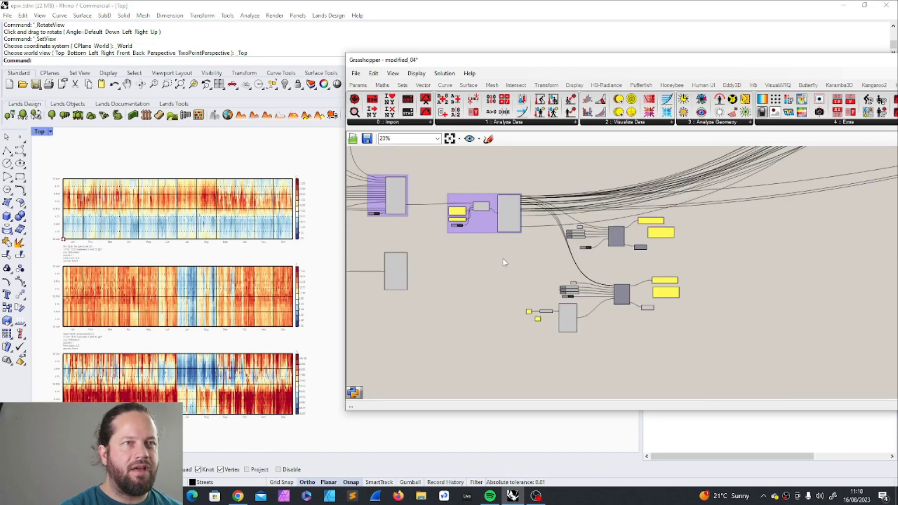
- Inspect the _data input of the lower LB Hourly Plot component to see which data collections feed it
{"action": "left_click_drag", "start_coordinate": [502, 258], "coordinate": [739, 366]}
{"action": "scroll", "coordinate": [584, 252], "scroll_direction": "up", "scroll_amount": 4}
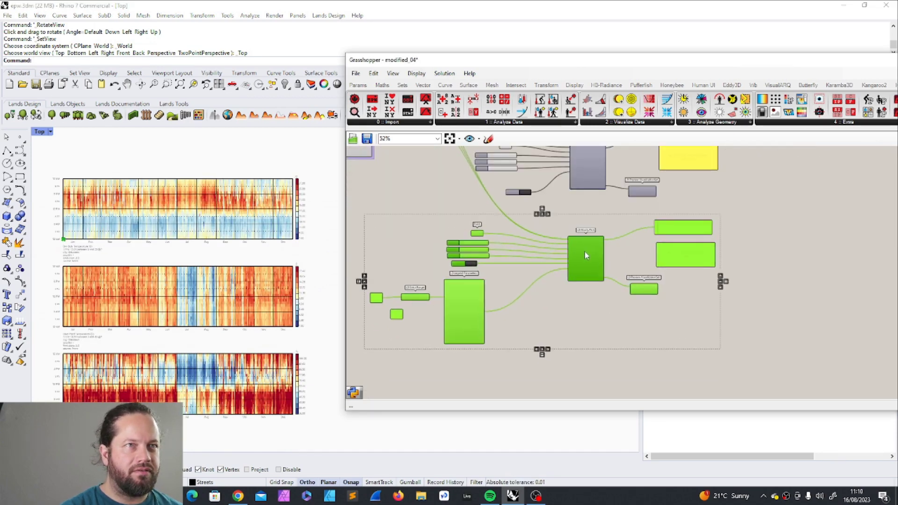
{"action": "left_click", "coordinate": [781, 280]}
{"action": "scroll", "coordinate": [584, 234], "scroll_direction": "up", "scroll_amount": 6}
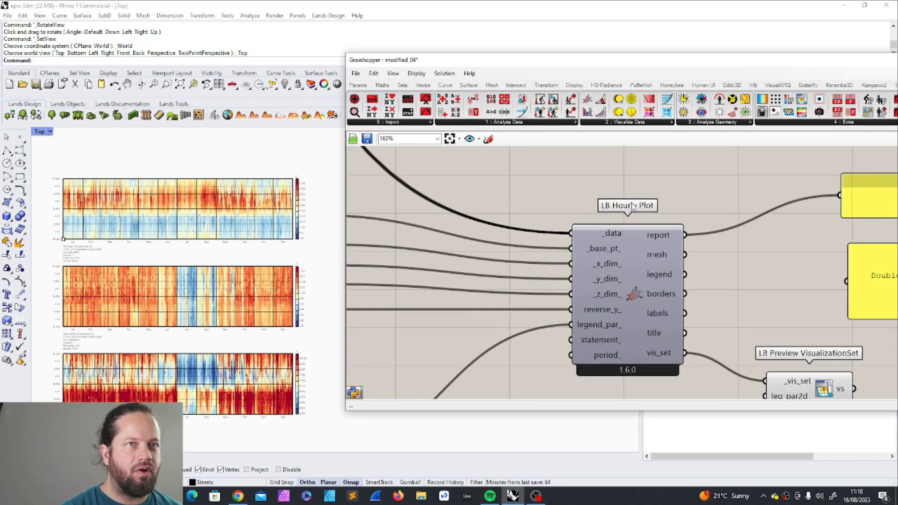
{"action": "mouse_move", "coordinate": [623, 241]}
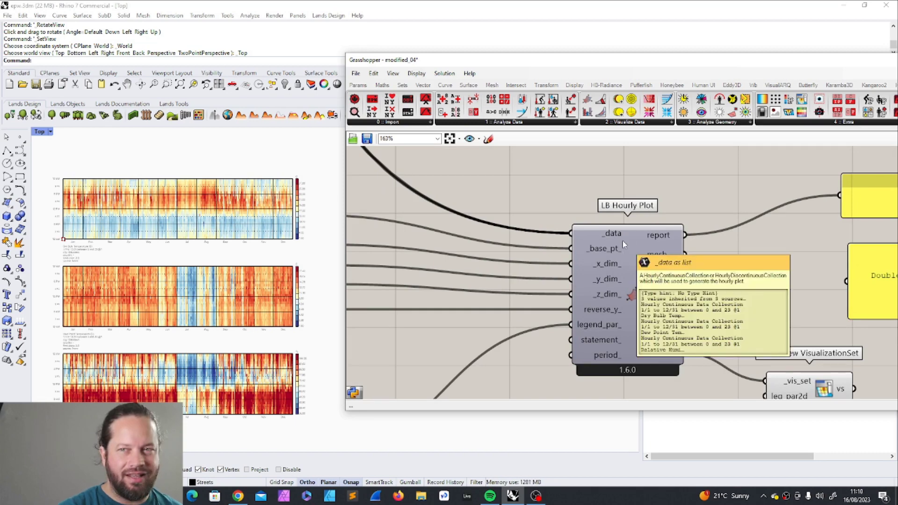
{"action": "left_click", "coordinate": [622, 240]}
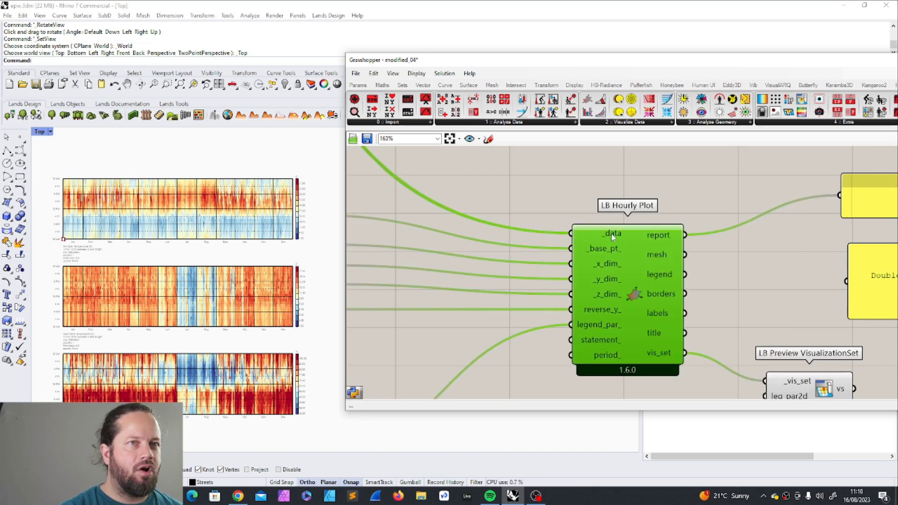
- Place an LB Monthly Chart component on the canvas below the lower LB Hourly Plot
{"action": "scroll", "coordinate": [606, 308], "scroll_direction": "down", "scroll_amount": 4}
{"action": "scroll", "coordinate": [599, 302], "scroll_direction": "down", "scroll_amount": 4}
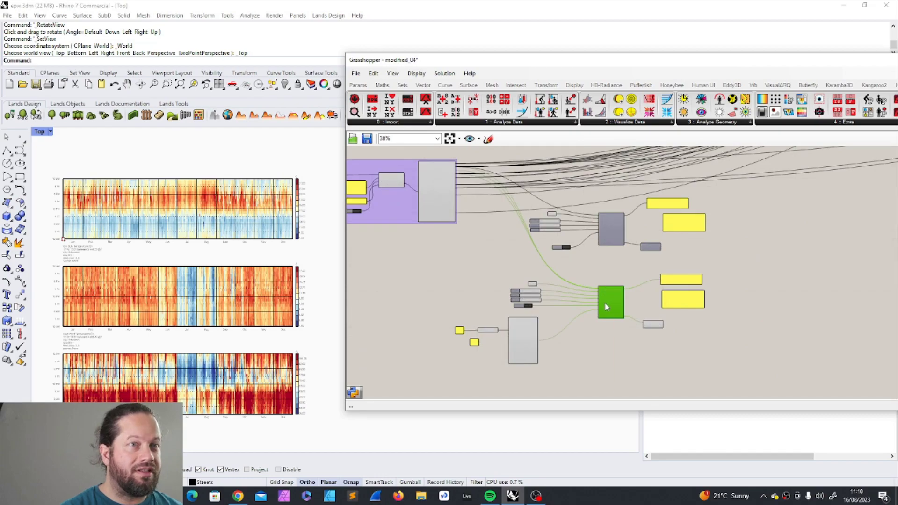
{"action": "scroll", "coordinate": [605, 303], "scroll_direction": "up", "scroll_amount": 4}
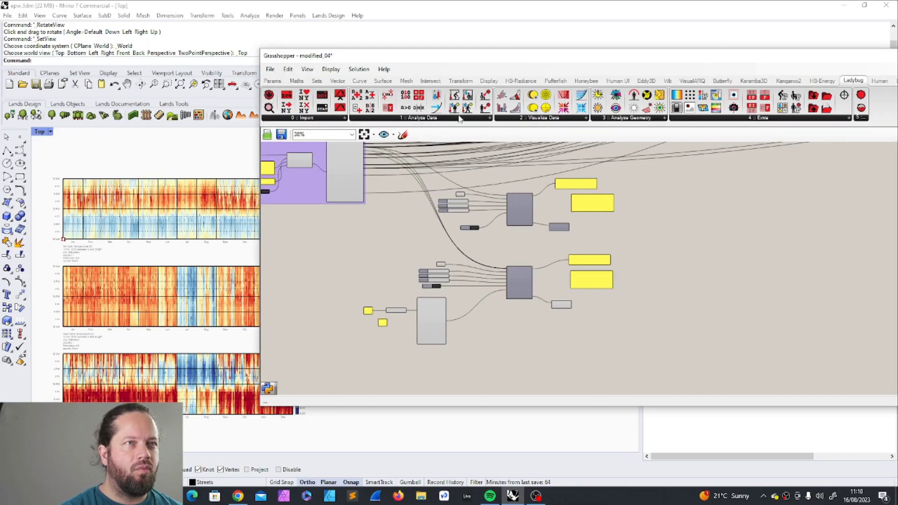
{"action": "left_click", "coordinate": [428, 119]}
{"action": "left_click", "coordinate": [542, 118]}
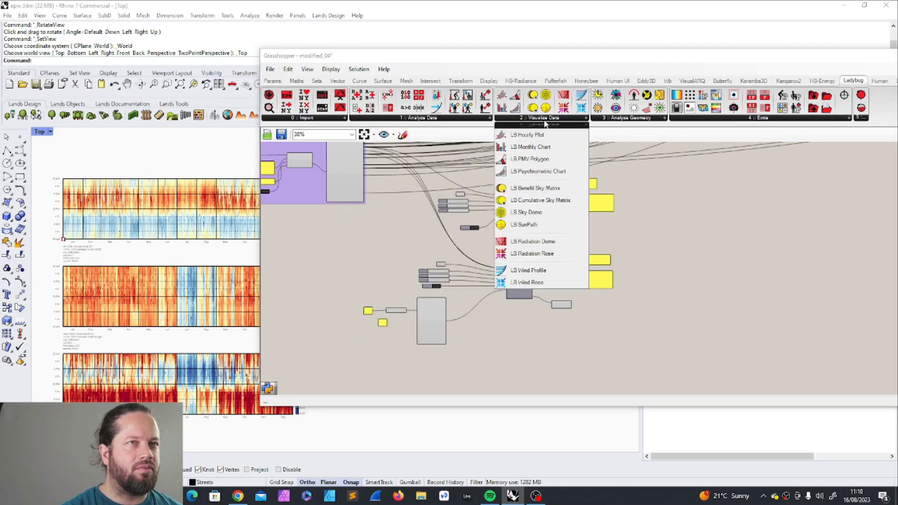
{"action": "left_click", "coordinate": [530, 147]}
{"action": "scroll", "coordinate": [548, 315], "scroll_direction": "up", "scroll_amount": 5}
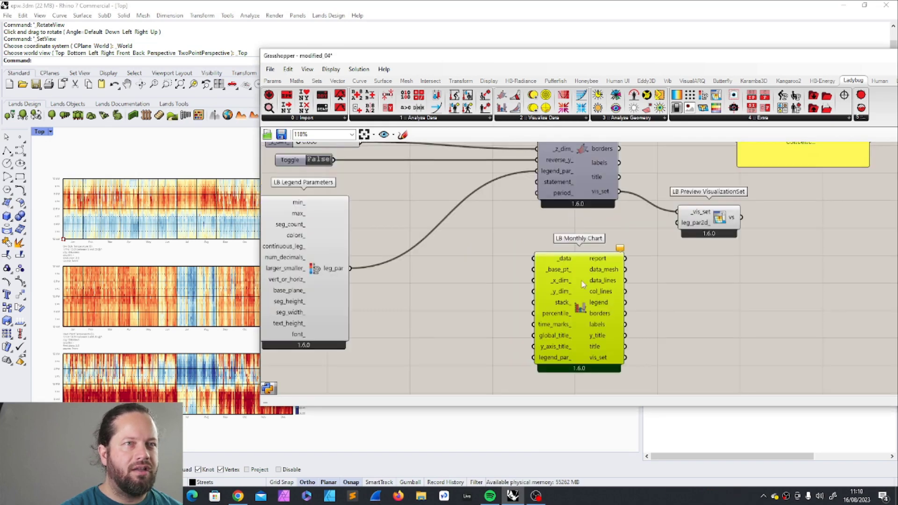
{"action": "mouse_move", "coordinate": [585, 287]}
{"action": "left_mouse_down"}
{"action": "mouse_move", "coordinate": [597, 308]}
{"action": "mouse_move", "coordinate": [608, 302]}
{"action": "mouse_move", "coordinate": [587, 275]}
{"action": "mouse_move", "coordinate": [582, 289]}
{"action": "left_mouse_up"}
{"action": "left_click", "coordinate": [579, 291]}
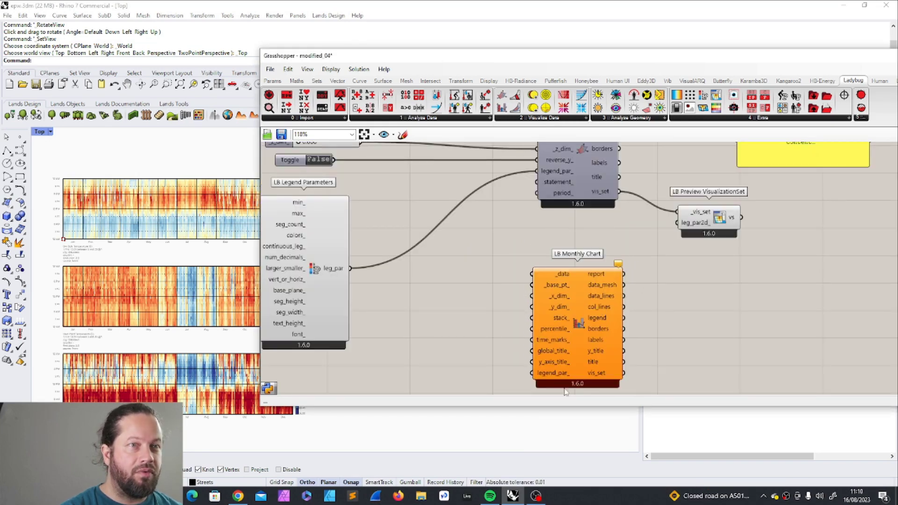
- Connect the EPW import's dry bulb temperature output to the _data input of LB Monthly Chart, and uncover the Rhino viewport
{"action": "scroll", "coordinate": [644, 281], "scroll_direction": "down", "scroll_amount": 5}
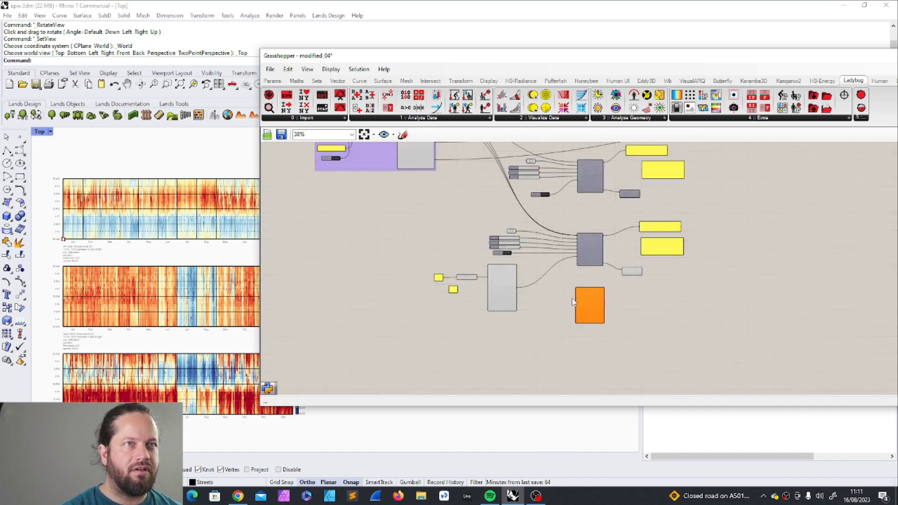
{"action": "scroll", "coordinate": [550, 234], "scroll_direction": "up", "scroll_amount": 4}
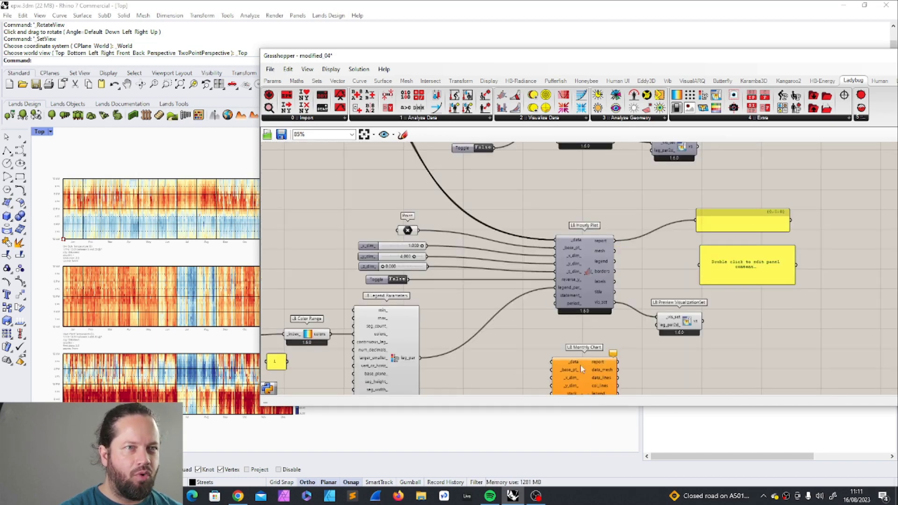
{"action": "scroll", "coordinate": [579, 366], "scroll_direction": "down", "scroll_amount": 4}
{"action": "scroll", "coordinate": [425, 187], "scroll_direction": "down", "scroll_amount": 1}
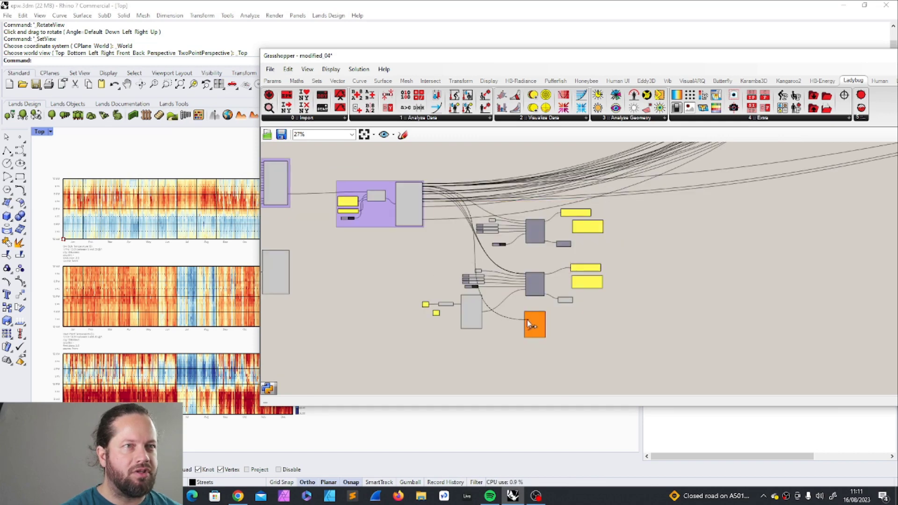
{"action": "scroll", "coordinate": [526, 320], "scroll_direction": "up", "scroll_amount": 5}
{"action": "left_click_drag", "start_coordinate": [425, 59], "coordinate": [702, 88]}
{"action": "scroll", "coordinate": [706, 318], "scroll_direction": "down", "scroll_amount": 4}
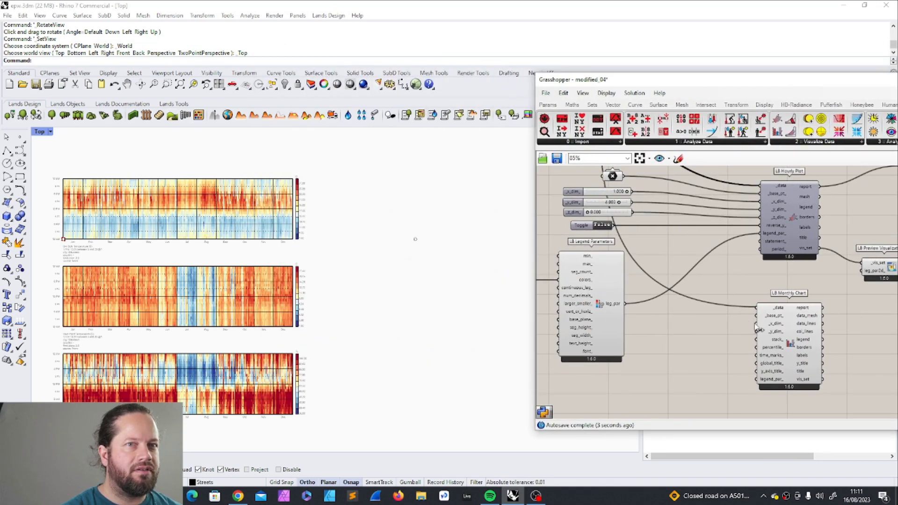
- Add a Point parameter referencing the existing Rhino point beside the hourly plots, and wire it to LB Monthly Chart's _base_pt_ input
{"action": "scroll", "coordinate": [764, 324], "scroll_direction": "up", "scroll_amount": 4}
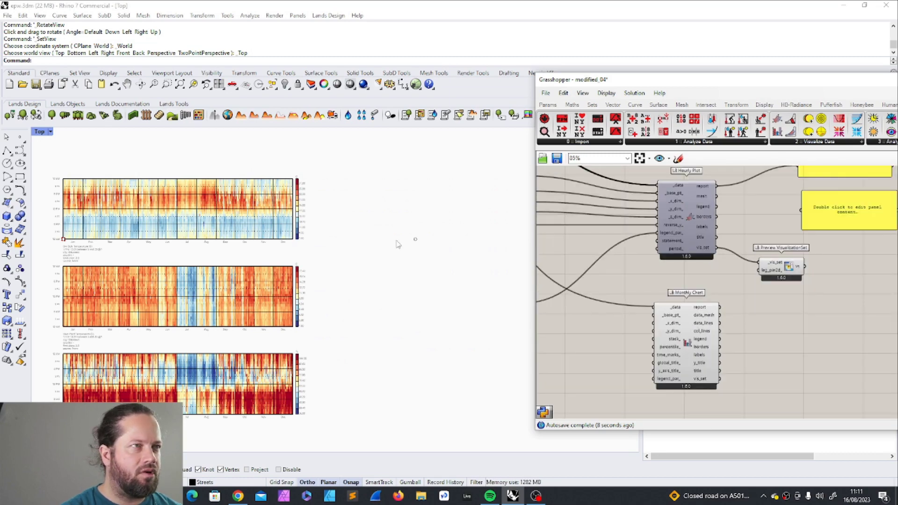
{"action": "scroll", "coordinate": [396, 243], "scroll_direction": "down", "scroll_amount": 4}
{"action": "scroll", "coordinate": [263, 245], "scroll_direction": "up", "scroll_amount": 6}
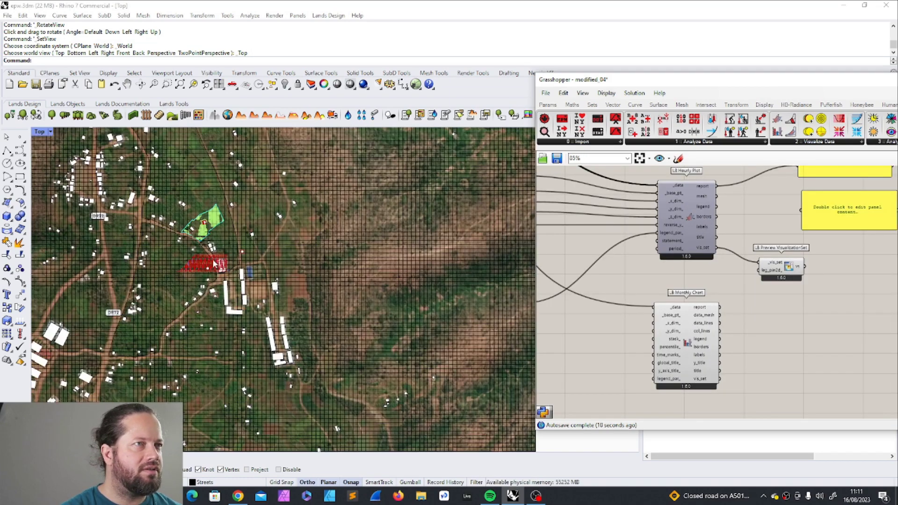
{"action": "scroll", "coordinate": [213, 263], "scroll_direction": "up", "scroll_amount": 8}
{"action": "scroll", "coordinate": [140, 241], "scroll_direction": "down", "scroll_amount": 10}
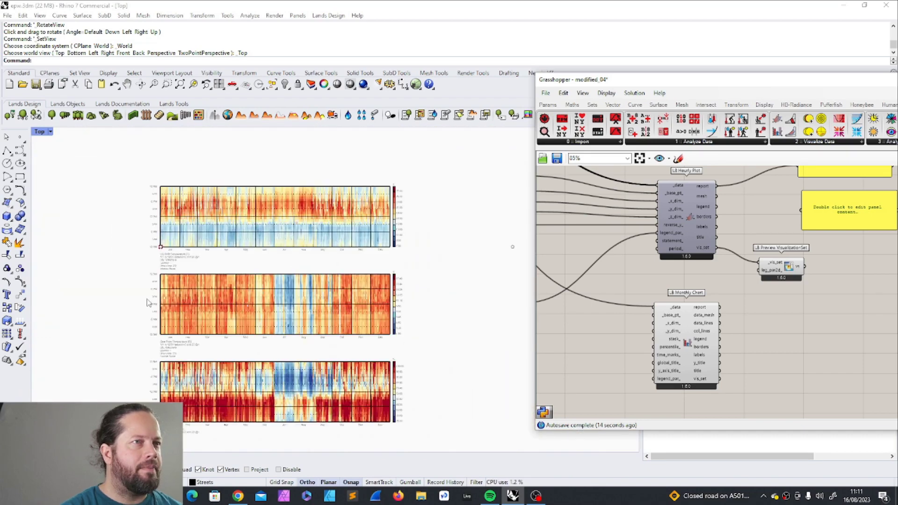
{"action": "scroll", "coordinate": [148, 301], "scroll_direction": "down", "scroll_amount": 6}
{"action": "scroll", "coordinate": [329, 315], "scroll_direction": "up", "scroll_amount": 6}
{"action": "left_click", "coordinate": [580, 326]}
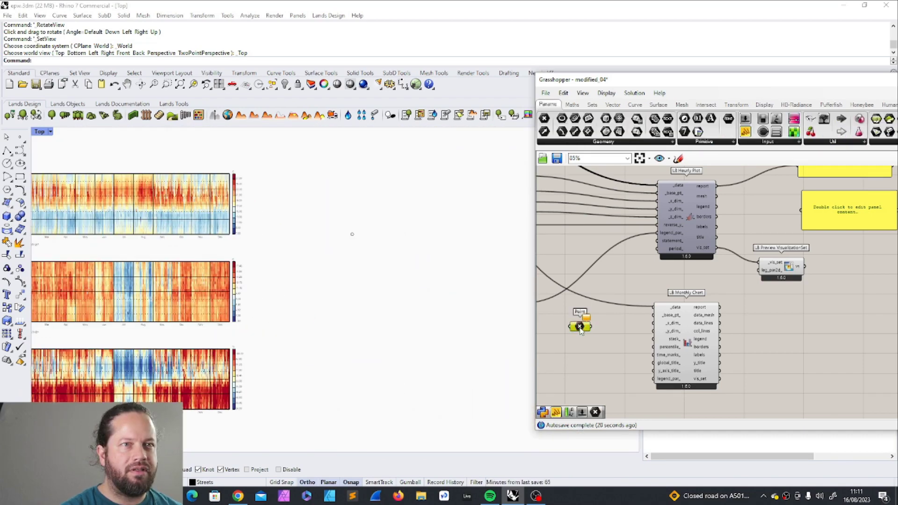
{"action": "left_click_drag", "start_coordinate": [580, 328], "coordinate": [600, 323]}
{"action": "right_click", "coordinate": [599, 322]}
{"action": "left_click", "coordinate": [630, 411]}
{"action": "left_click", "coordinate": [353, 235]}
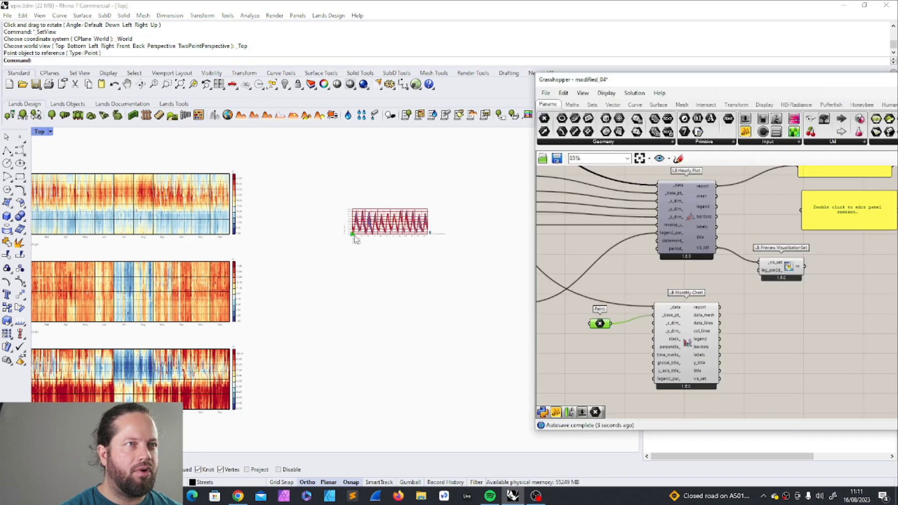
- Examine the dry bulb temperature monthly chart in Rhino, including its temperature axis, month labels and legend
{"action": "scroll", "coordinate": [385, 221], "scroll_direction": "up", "scroll_amount": 9}
{"action": "scroll", "coordinate": [350, 220], "scroll_direction": "down", "scroll_amount": 7}
{"action": "scroll", "coordinate": [345, 219], "scroll_direction": "up", "scroll_amount": 13}
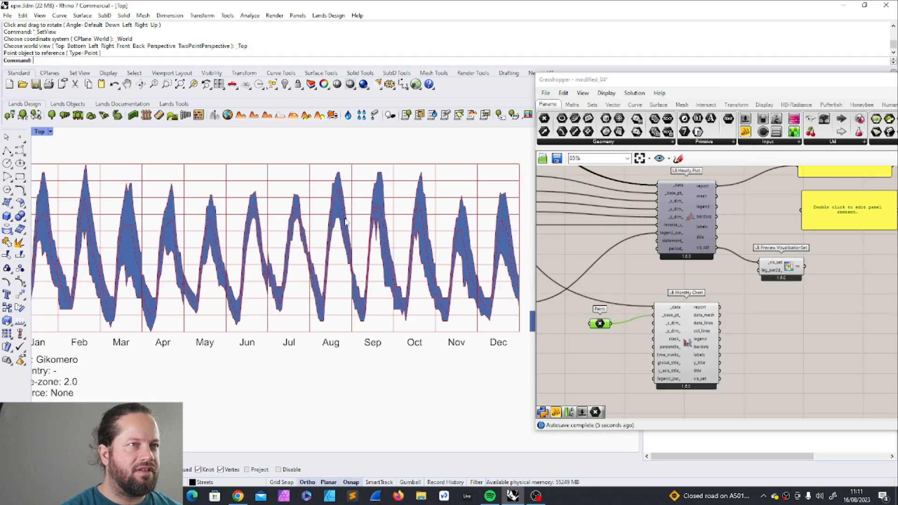
{"action": "scroll", "coordinate": [345, 221], "scroll_direction": "down", "scroll_amount": 3}
{"action": "scroll", "coordinate": [224, 222], "scroll_direction": "up", "scroll_amount": 1}
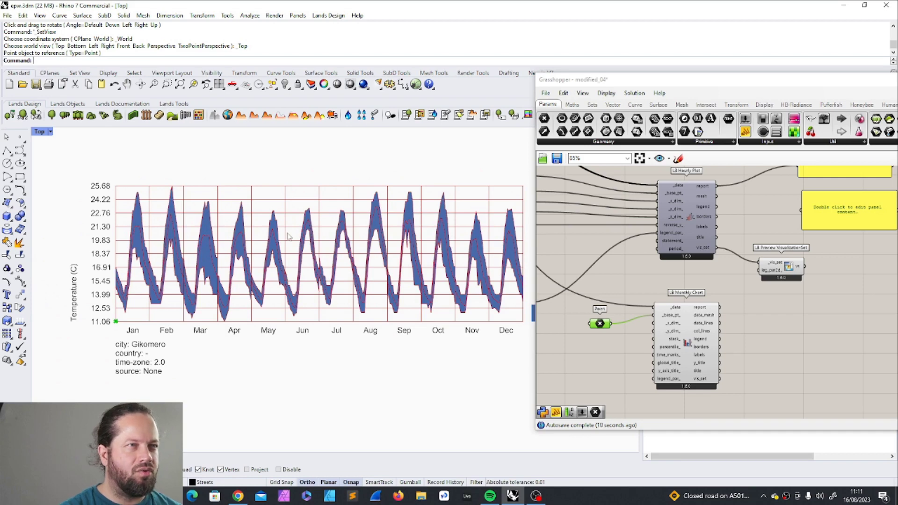
{"action": "scroll", "coordinate": [288, 236], "scroll_direction": "down", "scroll_amount": 2}
{"action": "scroll", "coordinate": [290, 278], "scroll_direction": "up", "scroll_amount": 1}
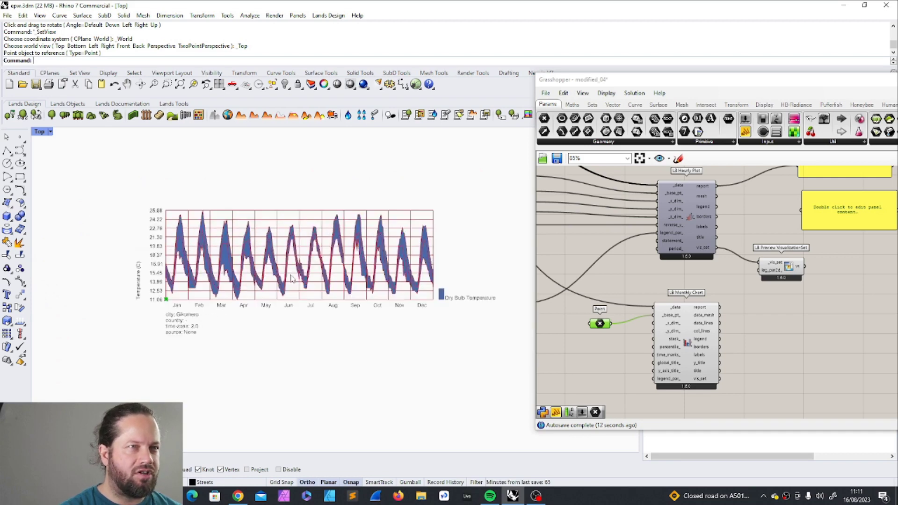
- Align the Point parameter with the _base_pt_ input of LB Monthly Chart, and check which data types its _data input accepts
{"action": "scroll", "coordinate": [634, 311], "scroll_direction": "down", "scroll_amount": 3}
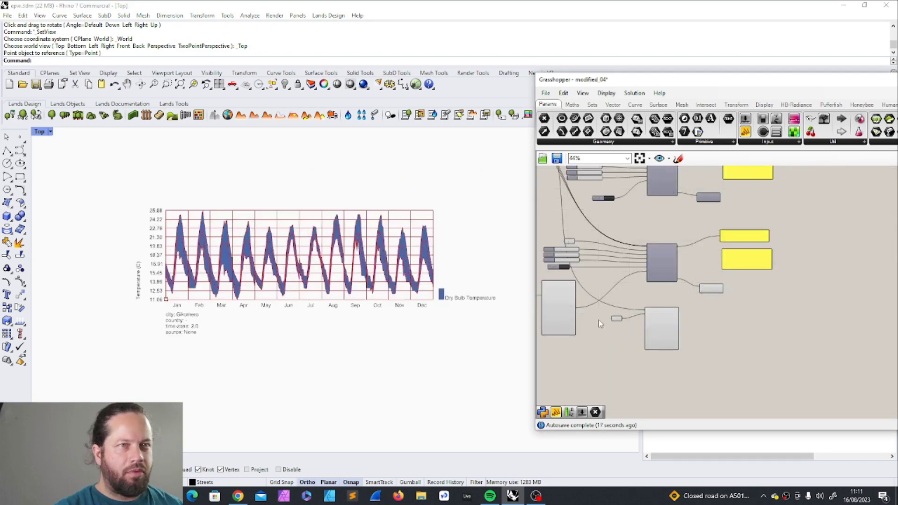
{"action": "scroll", "coordinate": [599, 319], "scroll_direction": "up", "scroll_amount": 4}
{"action": "left_click_drag", "start_coordinate": [631, 321], "coordinate": [637, 308]}
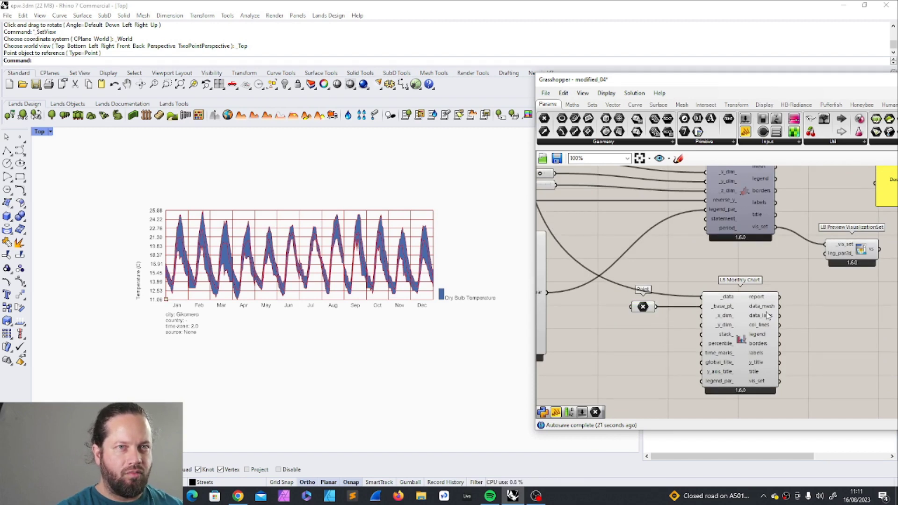
{"action": "left_click", "coordinate": [738, 310]}
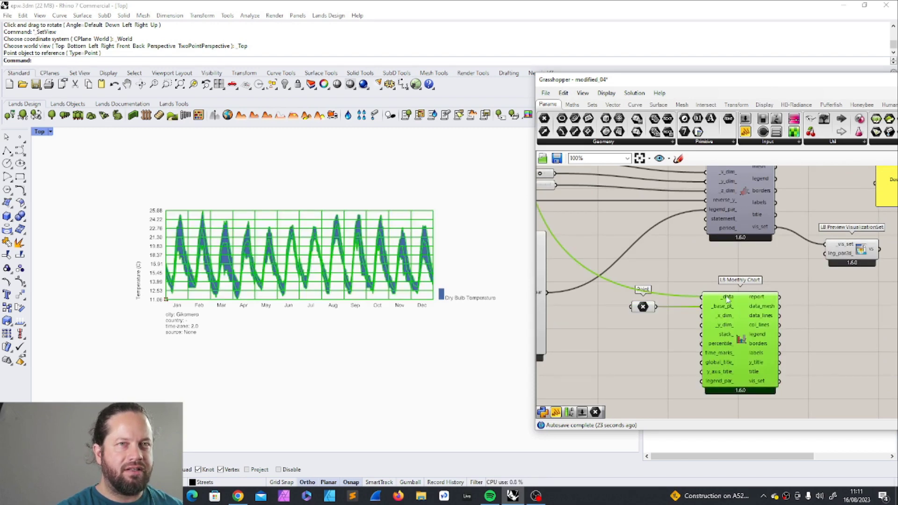
{"action": "mouse_move", "coordinate": [727, 298]}
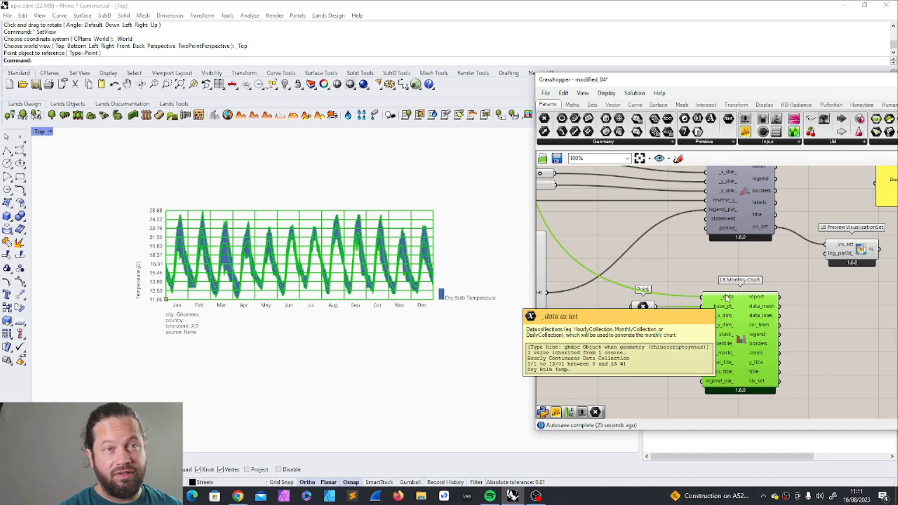
{"action": "left_click", "coordinate": [820, 338]}
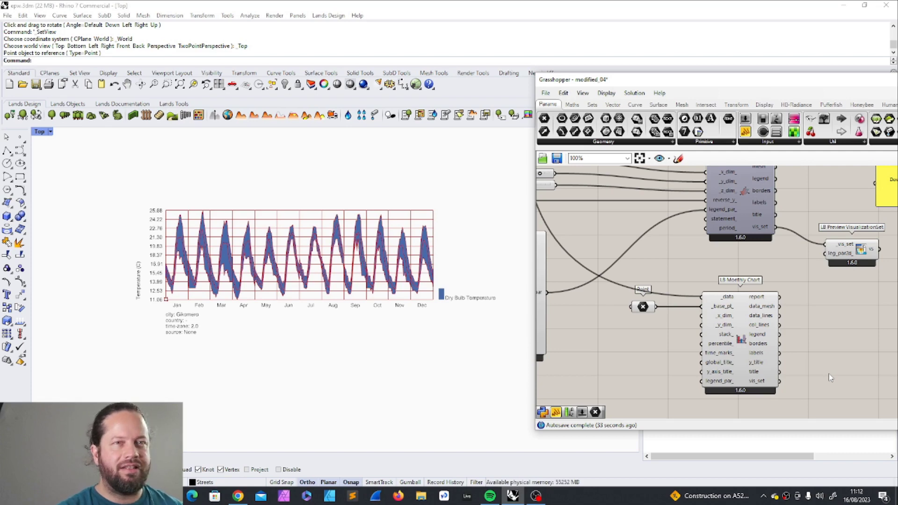
- Shift LB Monthly Chart slightly, bring the Point parameter closer to it, and review the chart's _data input description
{"action": "left_click_drag", "start_coordinate": [729, 74], "coordinate": [675, 69]}
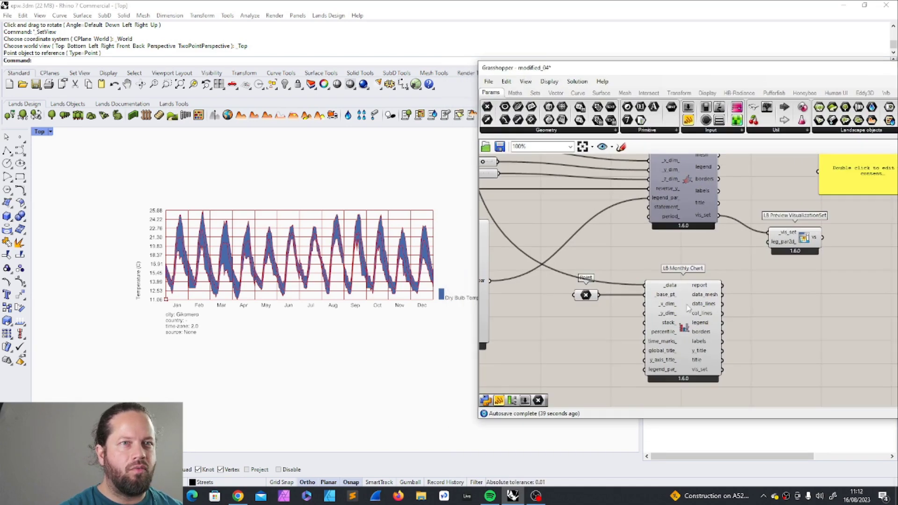
{"action": "left_click", "coordinate": [676, 289]}
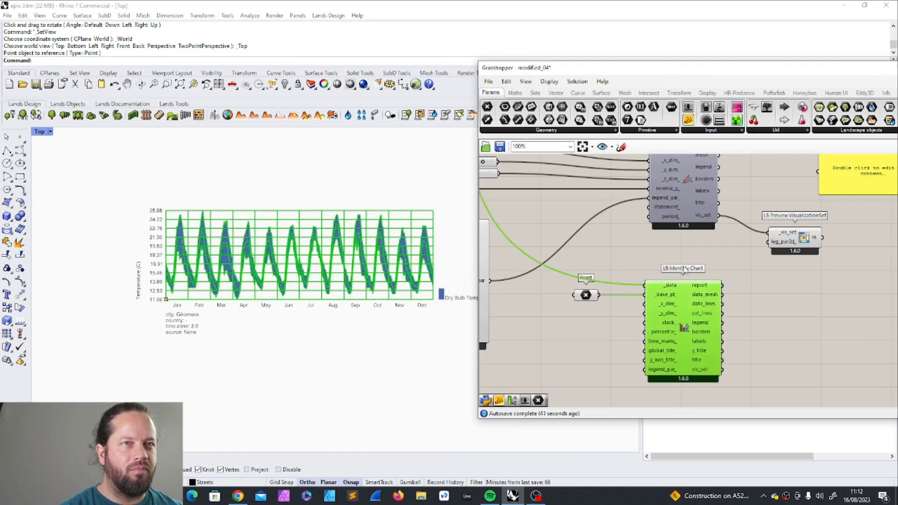
{"action": "mouse_move", "coordinate": [671, 286]}
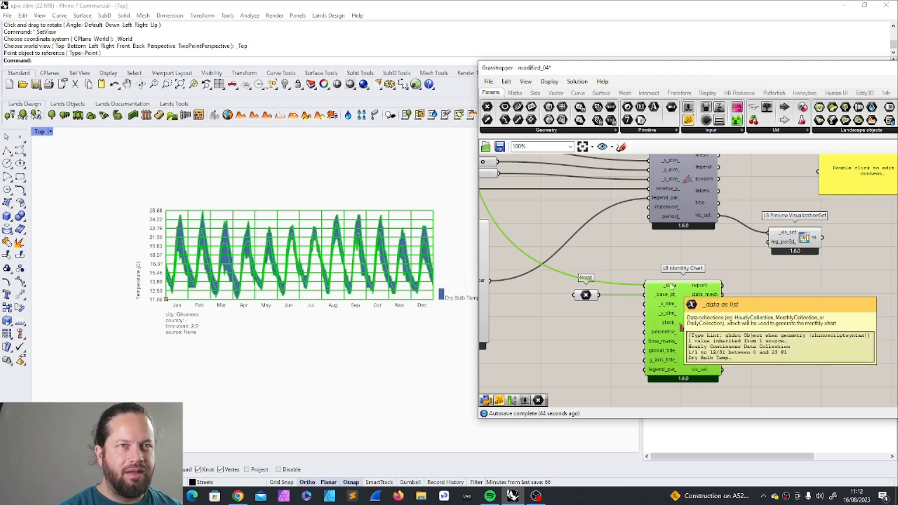
{"action": "left_click_drag", "start_coordinate": [686, 293], "coordinate": [692, 294]}
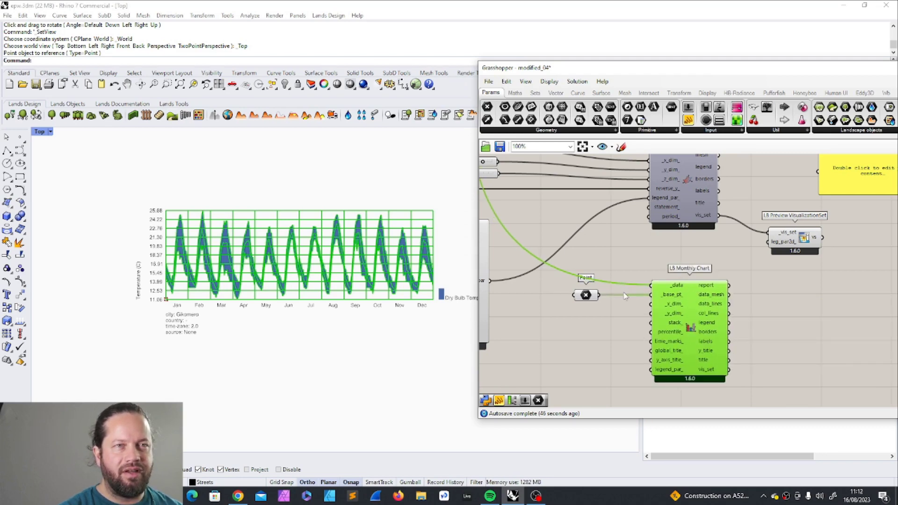
{"action": "left_click_drag", "start_coordinate": [587, 295], "coordinate": [610, 295]}
{"action": "left_click", "coordinate": [668, 296]}
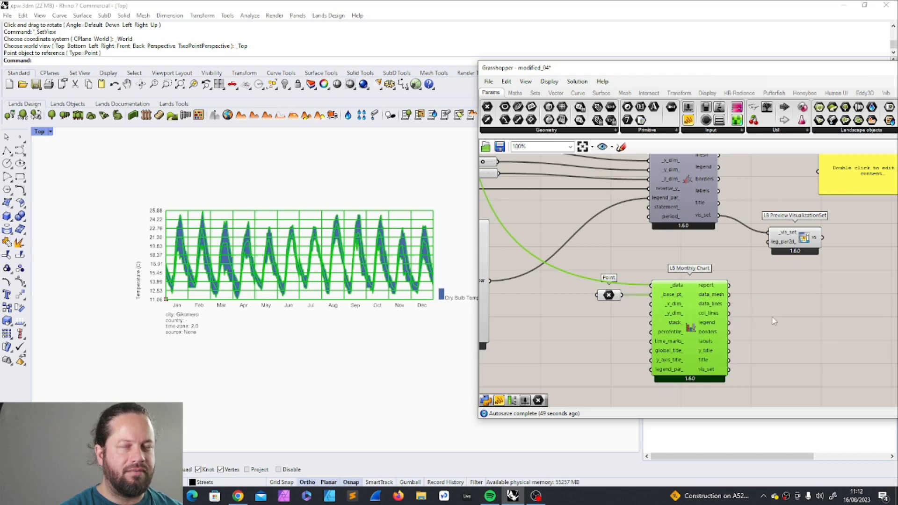
{"action": "mouse_move", "coordinate": [673, 287]}
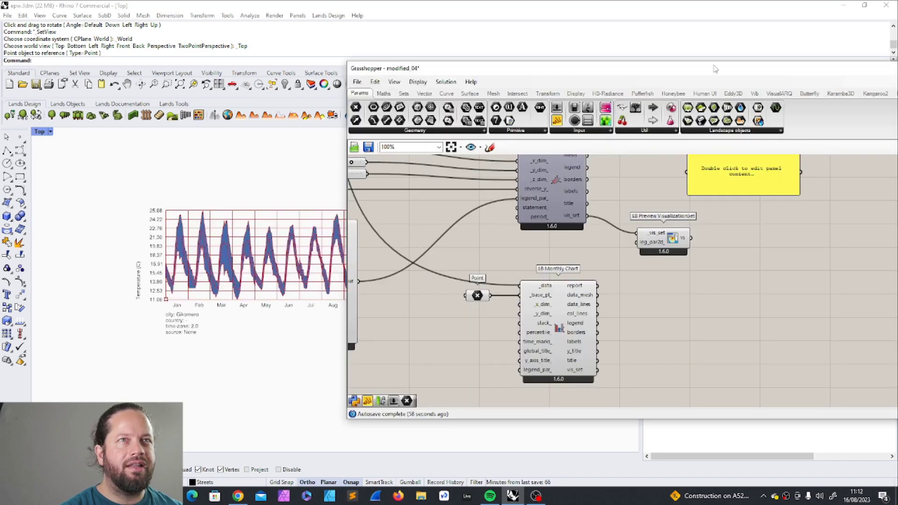
- Add a Ladybug Analyze Data component ahead of LB Monthly Chart, moving the chart and its Point parameter to make room
{"action": "left_click_drag", "start_coordinate": [715, 68], "coordinate": [506, 72]}
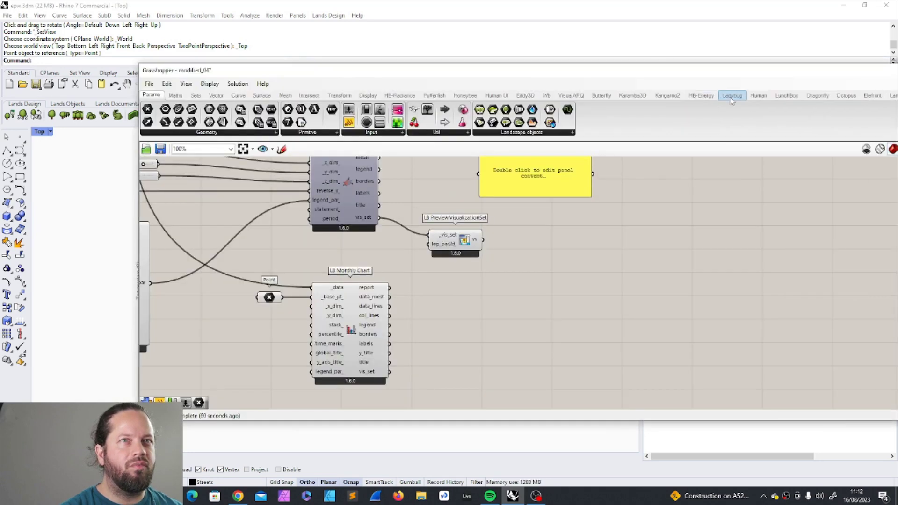
{"action": "left_click", "coordinate": [731, 94]}
{"action": "left_click_drag", "start_coordinate": [398, 74], "coordinate": [543, 74]}
{"action": "left_click", "coordinate": [448, 133]}
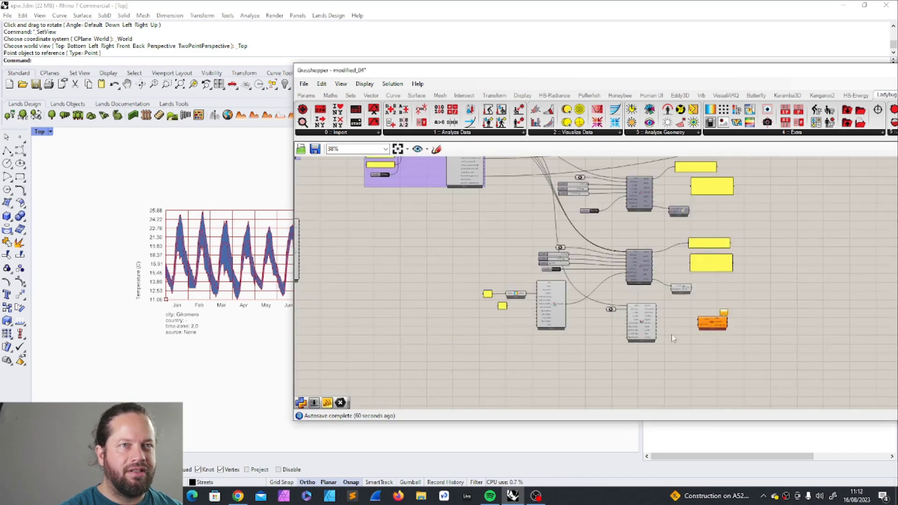
{"action": "scroll", "coordinate": [654, 335], "scroll_direction": "up", "scroll_amount": 4}
{"action": "left_click_drag", "start_coordinate": [555, 247], "coordinate": [700, 398]}
{"action": "left_click_drag", "start_coordinate": [653, 300], "coordinate": [724, 308]}
{"action": "left_click", "coordinate": [744, 267]}
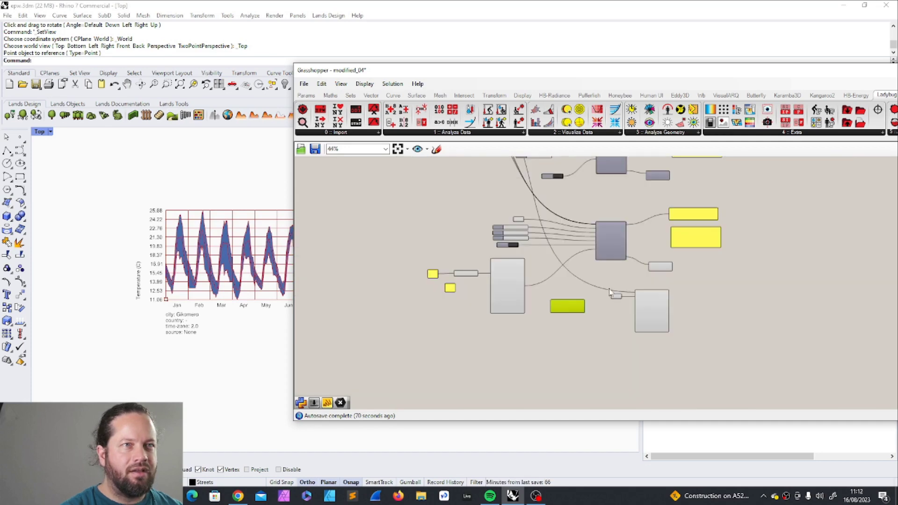
- Route the dry bulb temperature data through LB Time Interval Operation and connect its daily output to the _data input of LB Monthly Chart
{"action": "scroll", "coordinate": [570, 297], "scroll_direction": "up", "scroll_amount": 6}
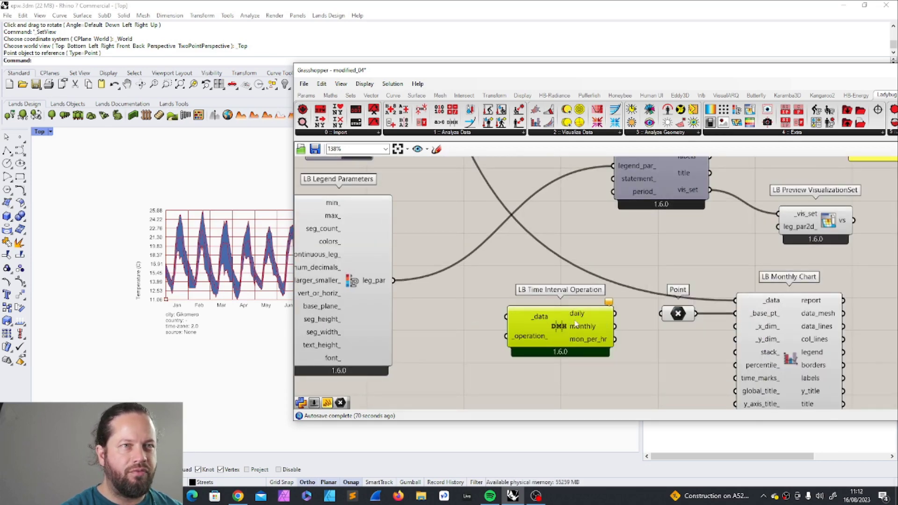
{"action": "scroll", "coordinate": [575, 346], "scroll_direction": "down", "scroll_amount": 6}
{"action": "left_click_drag", "start_coordinate": [575, 337], "coordinate": [701, 319]}
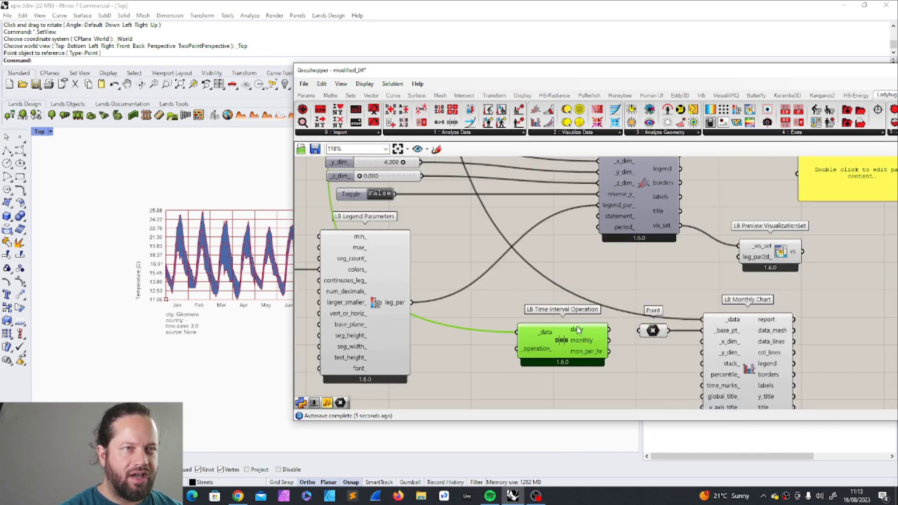
{"action": "left_click_drag", "start_coordinate": [563, 348], "coordinate": [566, 339]}
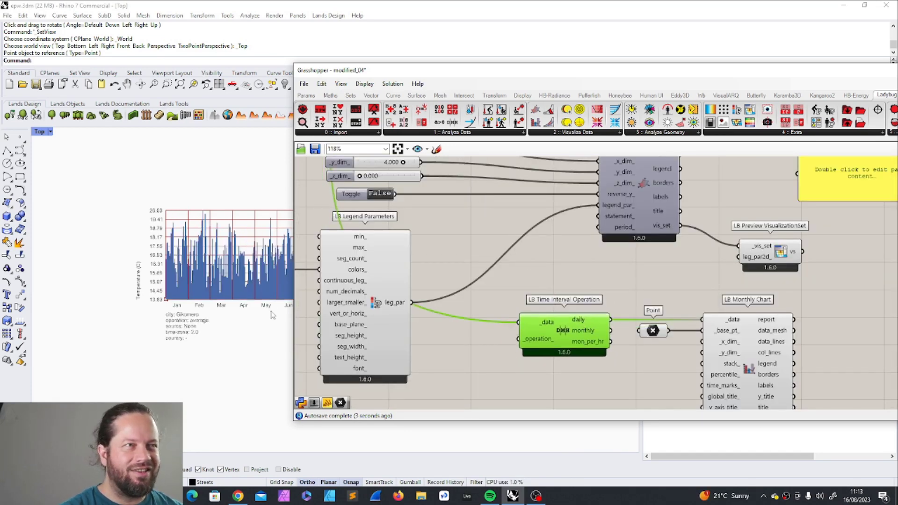
- Move the Grasshopper window aside and examine the chart of daily average temperatures in Rhino
{"action": "left_click_drag", "start_coordinate": [387, 74], "coordinate": [465, 61]}
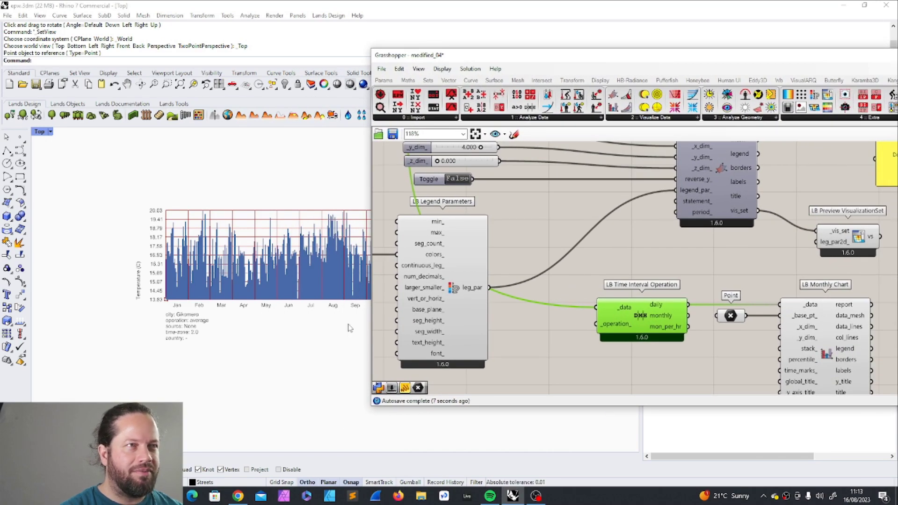
{"action": "scroll", "coordinate": [192, 287], "scroll_direction": "down", "scroll_amount": 2}
{"action": "scroll", "coordinate": [328, 304], "scroll_direction": "up", "scroll_amount": 5}
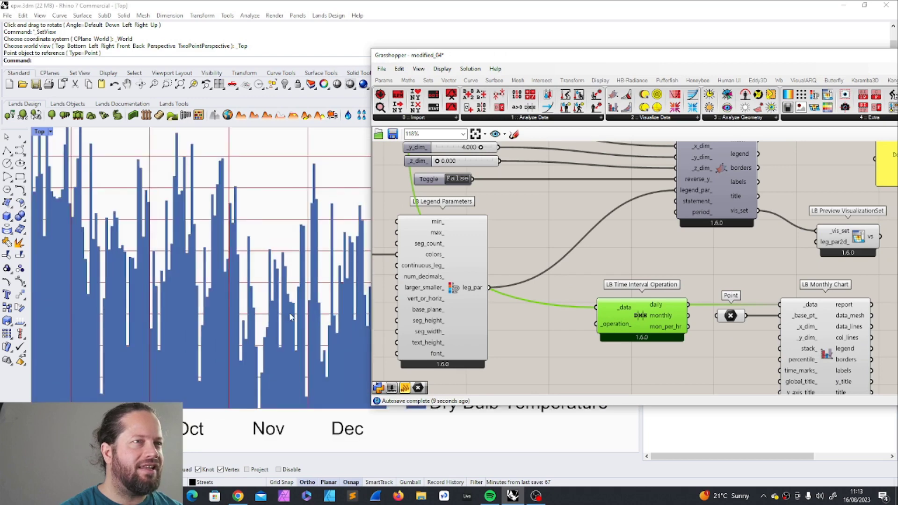
{"action": "scroll", "coordinate": [332, 311], "scroll_direction": "down", "scroll_amount": 3}
{"action": "scroll", "coordinate": [187, 318], "scroll_direction": "down", "scroll_amount": 2}
{"action": "scroll", "coordinate": [187, 304], "scroll_direction": "up", "scroll_amount": 5}
{"action": "scroll", "coordinate": [196, 281], "scroll_direction": "down", "scroll_amount": 2}
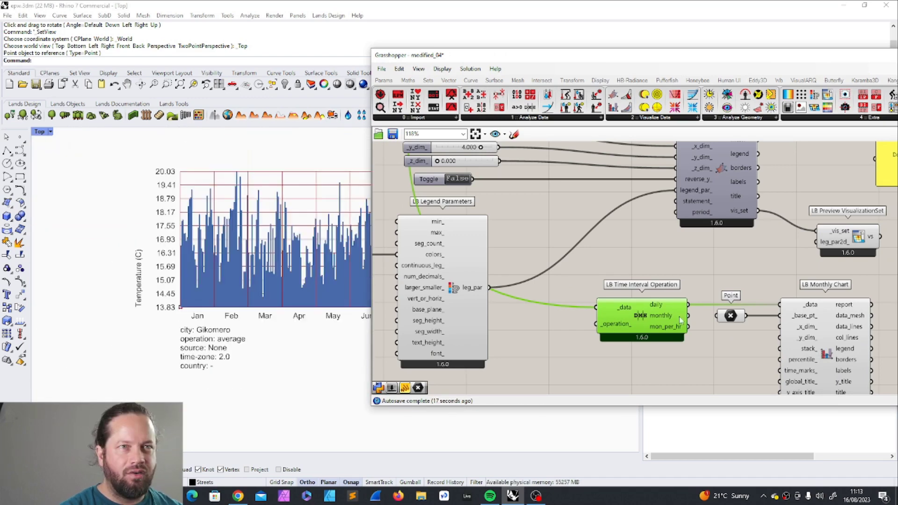
- Feed the monthly output of LB Time Interval Operation into LB Monthly Chart's _data input and align the components
{"action": "left_click_drag", "start_coordinate": [733, 307], "coordinate": [778, 304]}
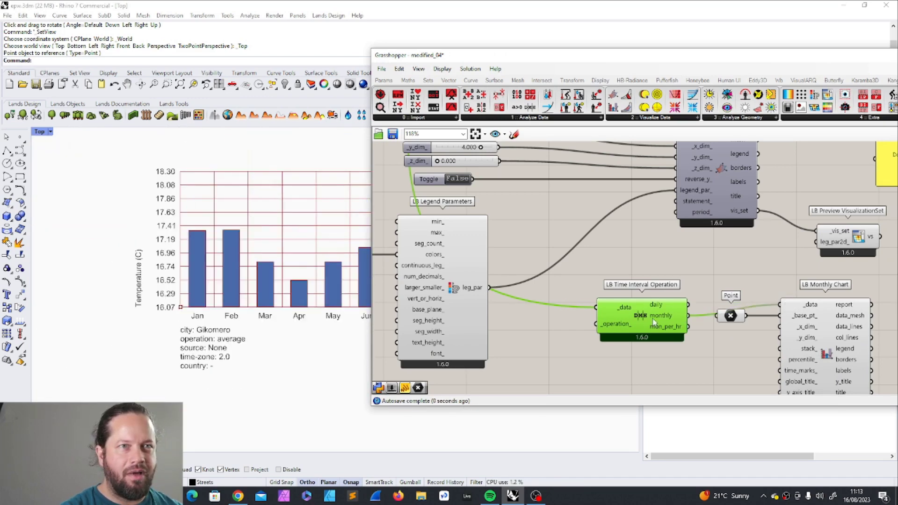
{"action": "left_click_drag", "start_coordinate": [654, 321], "coordinate": [654, 298]}
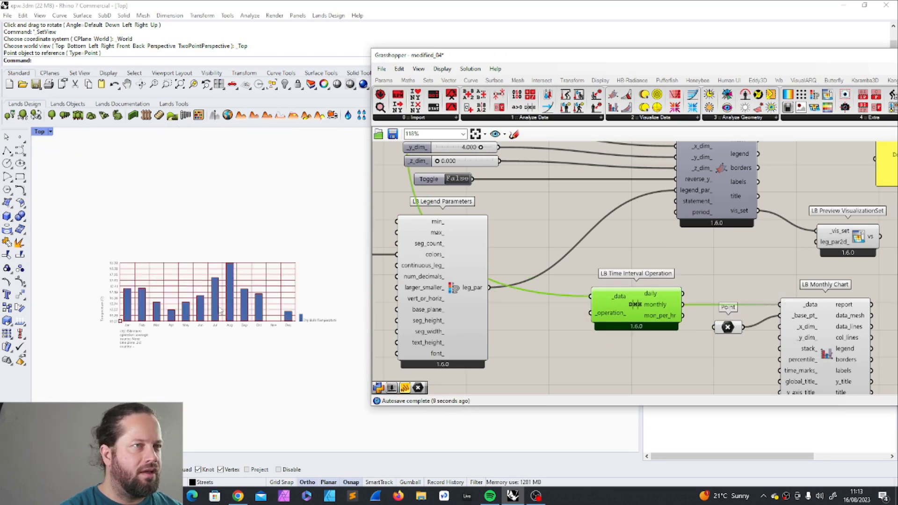
{"action": "scroll", "coordinate": [221, 311], "scroll_direction": "up", "scroll_amount": 1}
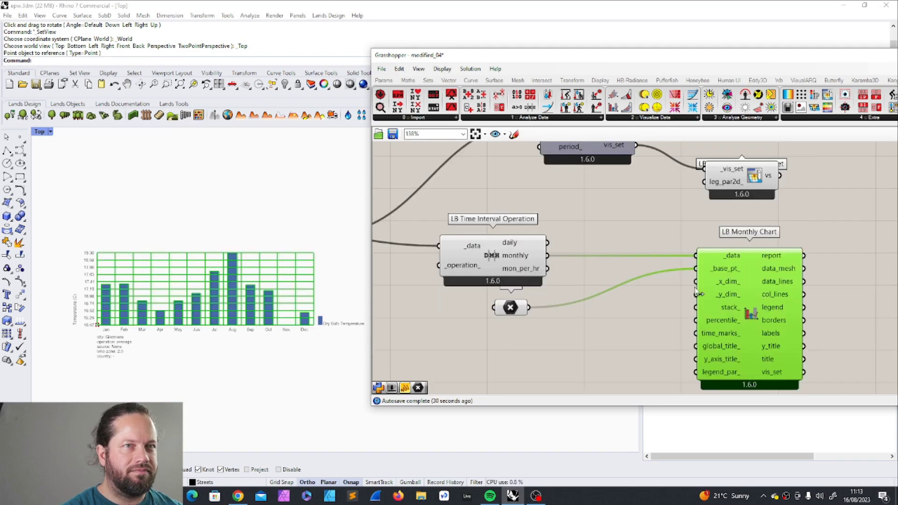
- Copy the _x_dim_ and _y_dim_ sliders of LB Hourly Plot and connect them to the matching inputs of LB Monthly Chart
{"action": "right_click_drag", "start_coordinate": [682, 292], "coordinate": [699, 301]}
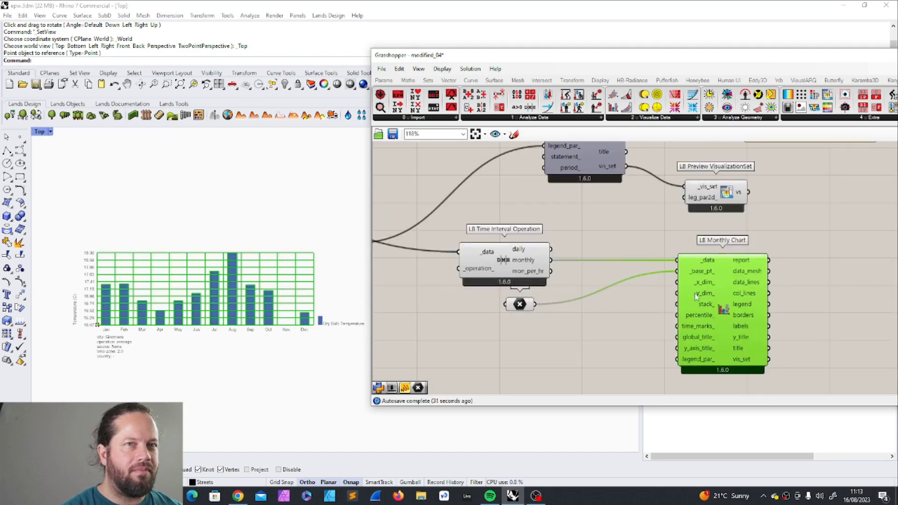
{"action": "scroll", "coordinate": [612, 313], "scroll_direction": "down", "scroll_amount": 6}
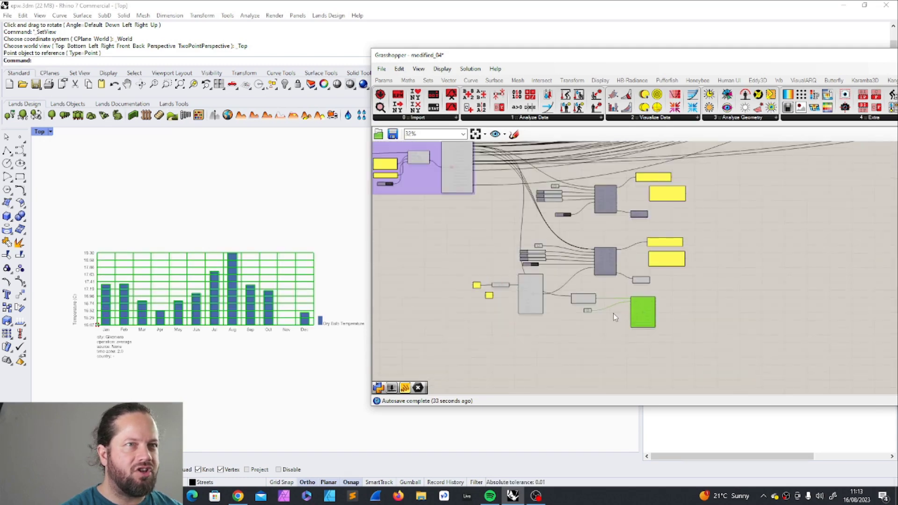
{"action": "scroll", "coordinate": [589, 284], "scroll_direction": "up", "scroll_amount": 6}
{"action": "left_click_drag", "start_coordinate": [456, 189], "coordinate": [432, 211]}
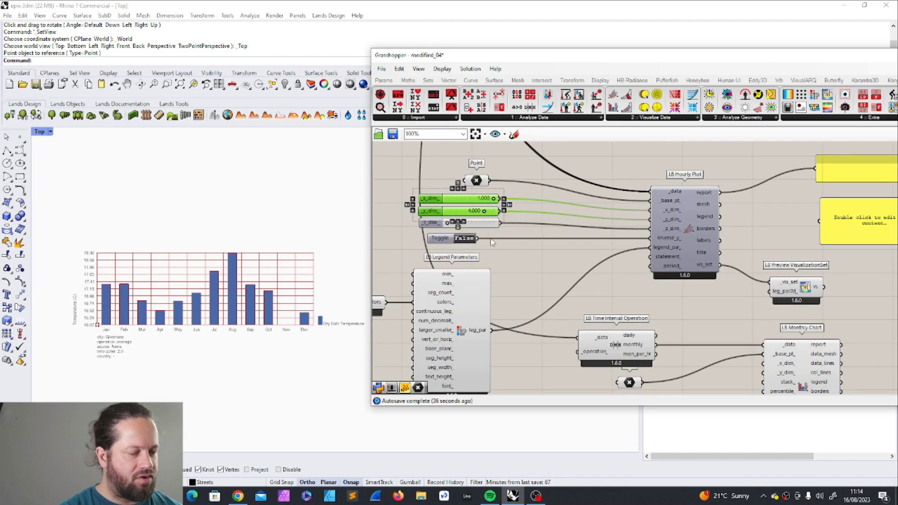
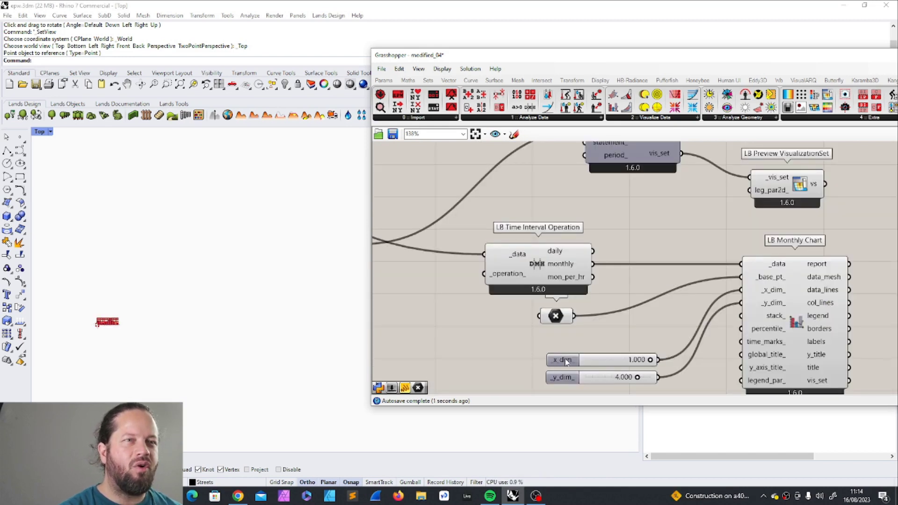
{"action": "left_click", "coordinate": [576, 360], "text": "shift"}
{"action": "left_click_drag", "start_coordinate": [576, 360], "coordinate": [505, 347]}
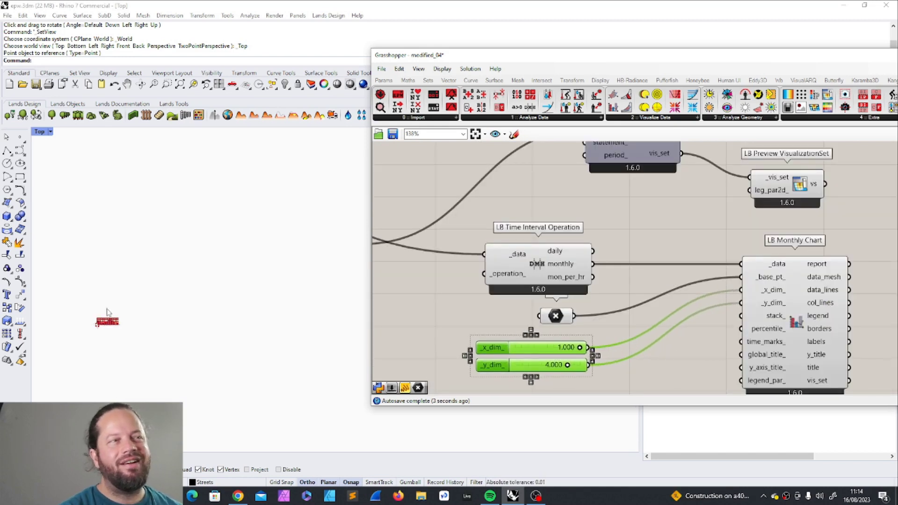
- Check the monthly chart's size in Rhino and identify its _x_dim_ and _y_dim_ sliders
{"action": "scroll", "coordinate": [232, 342], "scroll_direction": "down", "scroll_amount": 8}
{"action": "scroll", "coordinate": [167, 351], "scroll_direction": "up", "scroll_amount": 15}
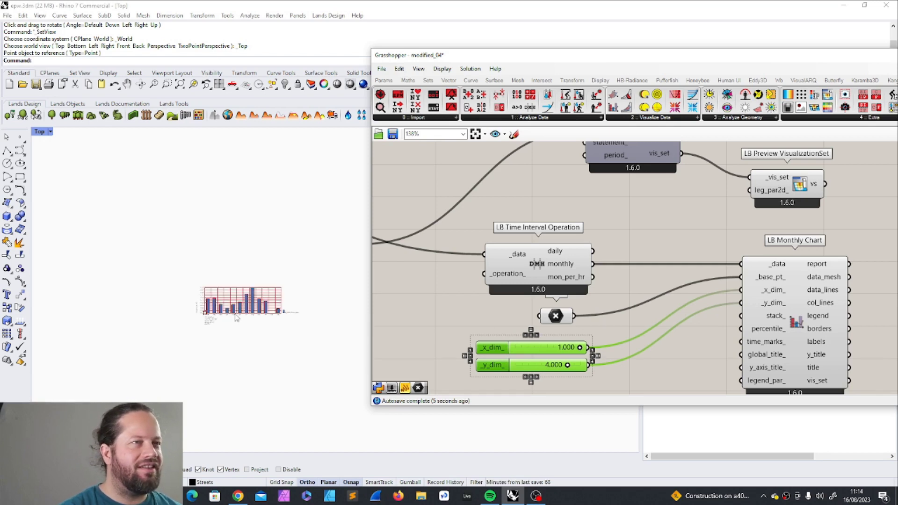
{"action": "left_click", "coordinate": [673, 342]}
{"action": "left_click", "coordinate": [509, 349]}
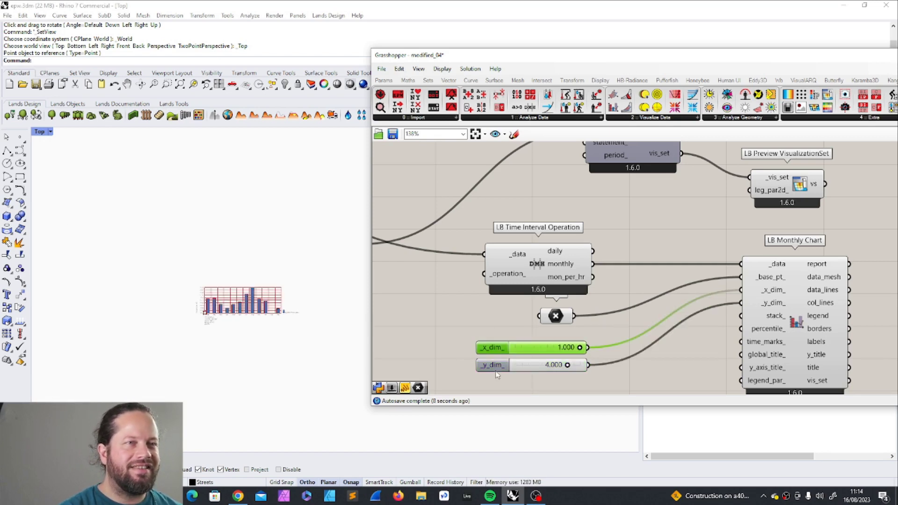
{"action": "left_click", "coordinate": [495, 367], "text": "shift"}
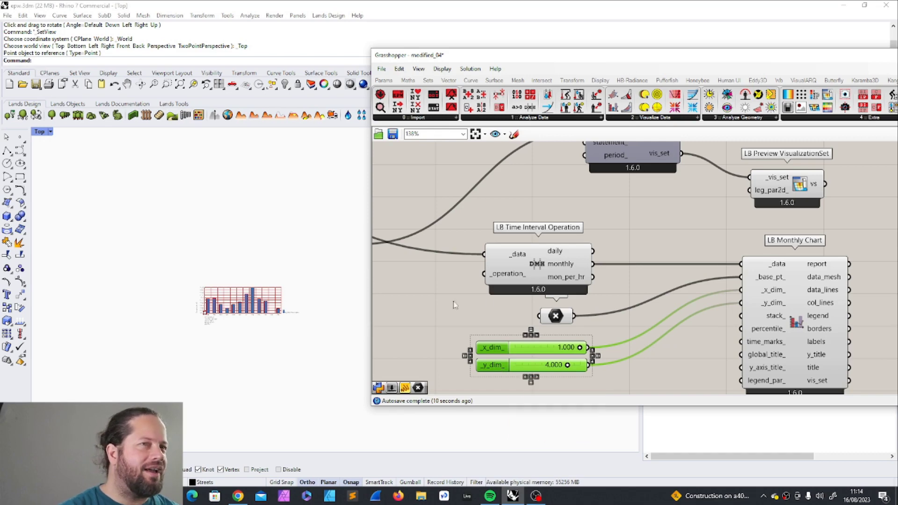
- Compare LB Hourly Plot's _x_dim_ slider and plots with the corresponding slider of LB Monthly Chart
{"action": "scroll", "coordinate": [454, 304], "scroll_direction": "down", "scroll_amount": 2}
{"action": "right_click_drag", "start_coordinate": [455, 305], "coordinate": [609, 391]}
{"action": "scroll", "coordinate": [646, 219], "scroll_direction": "up", "scroll_amount": 1}
{"action": "left_click", "coordinate": [462, 214]}
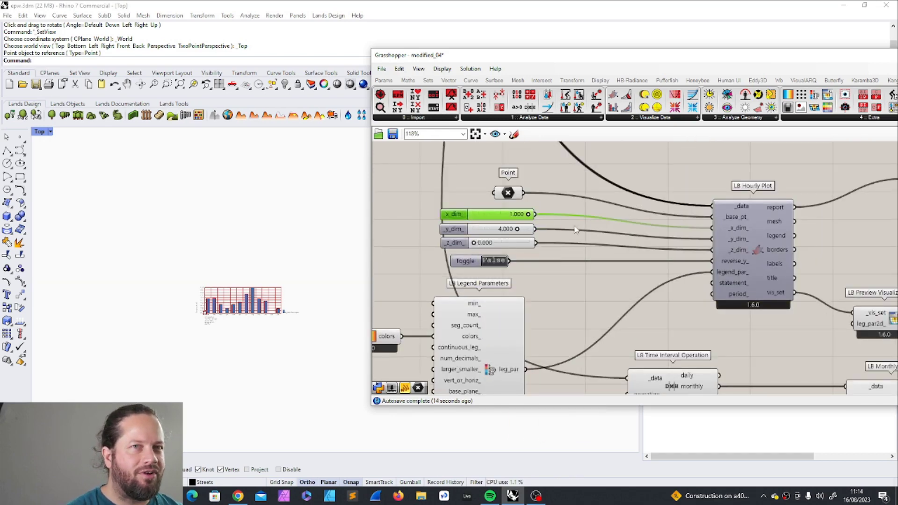
{"action": "scroll", "coordinate": [280, 280], "scroll_direction": "up", "scroll_amount": 5}
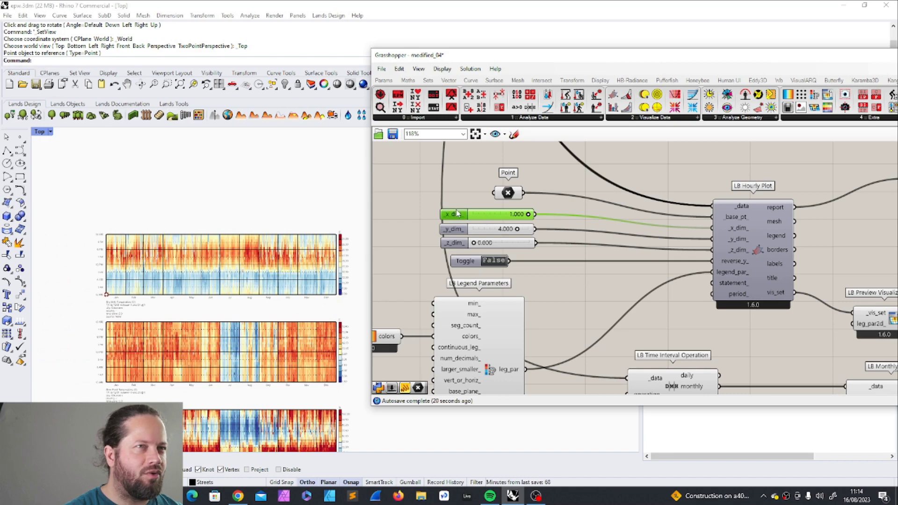
{"action": "scroll", "coordinate": [572, 243], "scroll_direction": "down", "scroll_amount": 4}
{"action": "right_click_drag", "start_coordinate": [623, 345], "coordinate": [583, 299]}
{"action": "scroll", "coordinate": [583, 300], "scroll_direction": "up", "scroll_amount": 5}
{"action": "left_click", "coordinate": [522, 282]}
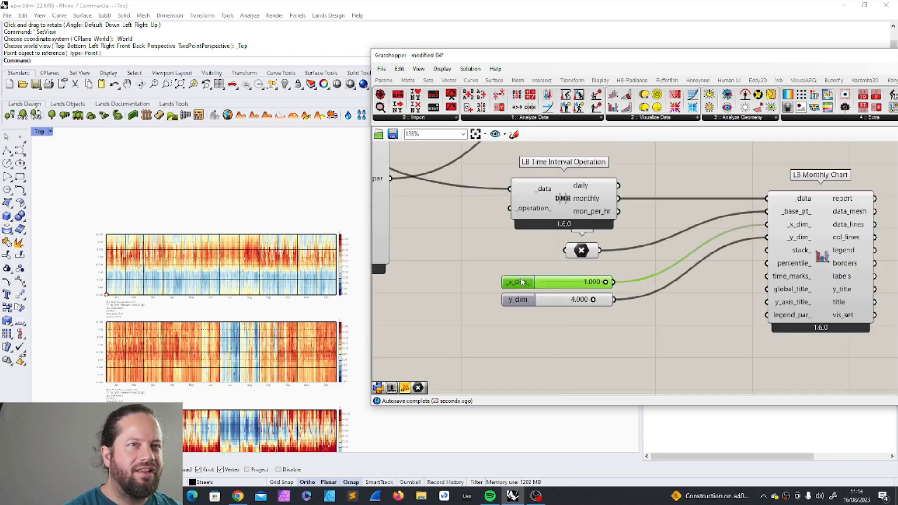
- Shift the Grasshopper window further aside and compare the monthly chart's size with the hourly plots in Rhino
{"action": "left_click_drag", "start_coordinate": [545, 55], "coordinate": [677, 64]}
{"action": "scroll", "coordinate": [277, 265], "scroll_direction": "down", "scroll_amount": 2}
{"action": "scroll", "coordinate": [278, 265], "scroll_direction": "down", "scroll_amount": 7}
{"action": "scroll", "coordinate": [308, 285], "scroll_direction": "up", "scroll_amount": 10}
{"action": "scroll", "coordinate": [353, 275], "scroll_direction": "down", "scroll_amount": 7}
{"action": "scroll", "coordinate": [367, 269], "scroll_direction": "up", "scroll_amount": 6}
- Try LB Monthly Chart without its _x_dim_ and _y_dim_ sliders, then undo their deletion
{"action": "left_click", "coordinate": [685, 351]}
{"action": "right_click_drag", "start_coordinate": [861, 267], "coordinate": [786, 284]}
{"action": "scroll", "coordinate": [785, 283], "scroll_direction": "down", "scroll_amount": 1}
{"action": "left_click", "coordinate": [601, 310]}
{"action": "left_click", "coordinate": [664, 307]}
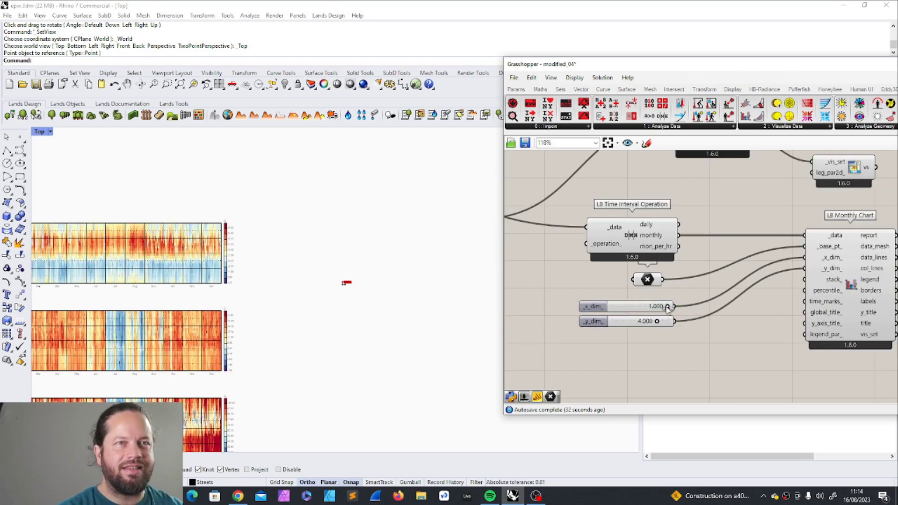
{"action": "left_click", "coordinate": [598, 307]}
{"action": "left_click", "coordinate": [598, 321], "text": "shift"}
{"action": "key", "text": "Delete"}
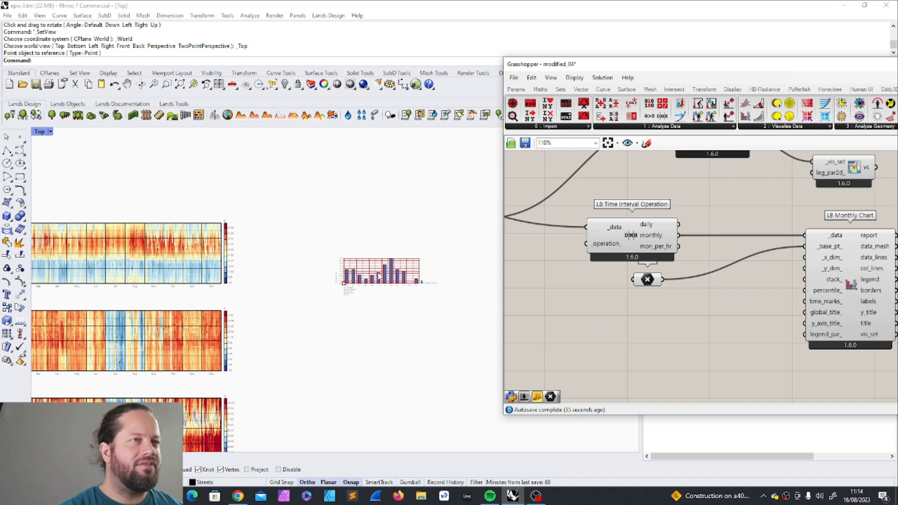
{"action": "key", "text": "ctrl+z"}
{"action": "key", "text": "ctrl+z"}
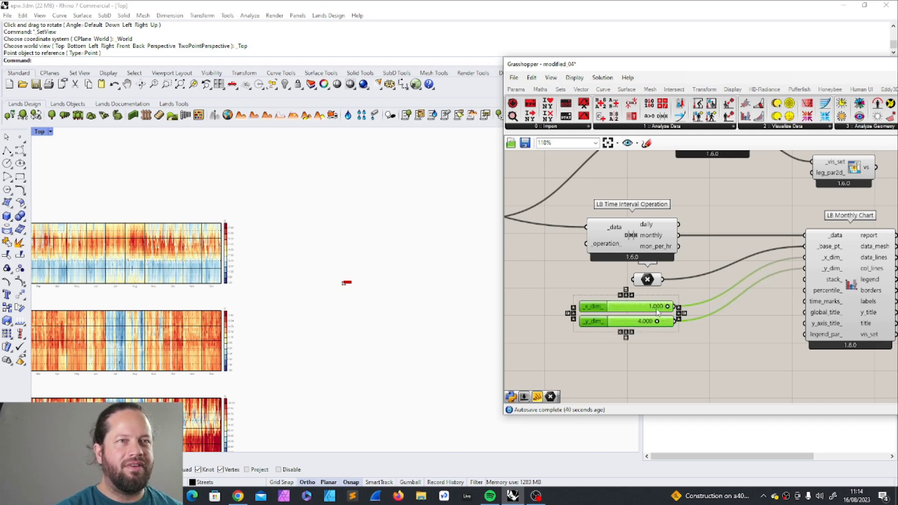
- Set LB Monthly Chart's _x_dim_ slider to 30.000 and its _y_dim_ slider to 100.000
{"action": "double_click", "coordinate": [603, 309]}
{"action": "double_click", "coordinate": [617, 331]}
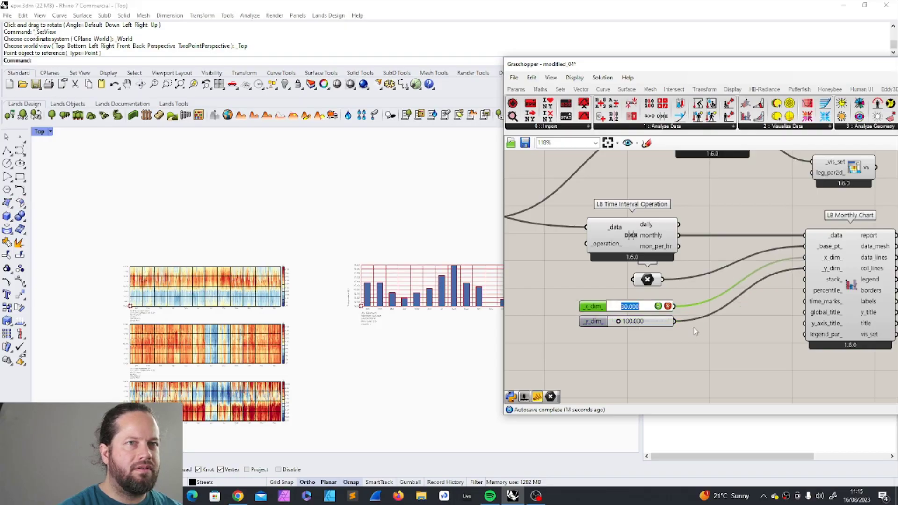
{"action": "scroll", "coordinate": [346, 347], "scroll_direction": "down", "scroll_amount": 7}
{"action": "scroll", "coordinate": [361, 334], "scroll_direction": "up", "scroll_amount": 6}
{"action": "left_click", "coordinate": [629, 317]}
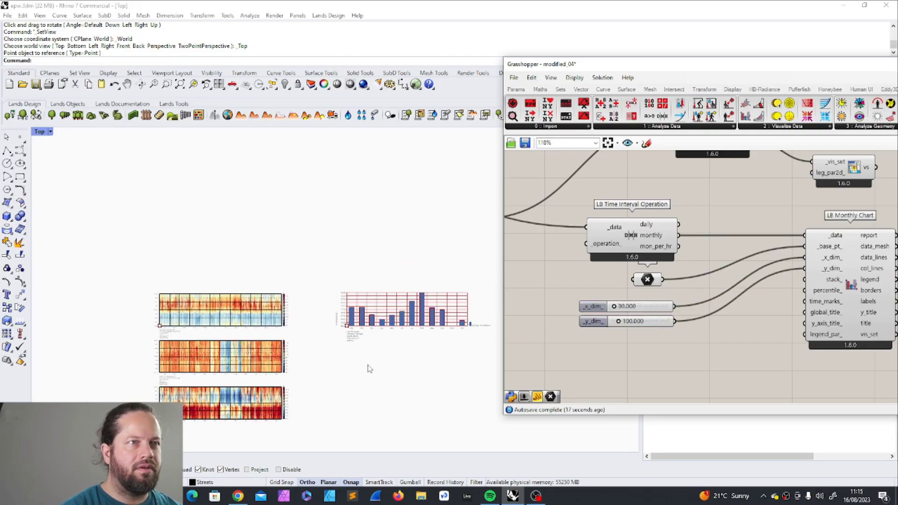
- Examine the resized monthly chart in Rhino beside the hourly plots, including its temperature axis and month labels
{"action": "scroll", "coordinate": [292, 354], "scroll_direction": "down", "scroll_amount": 2}
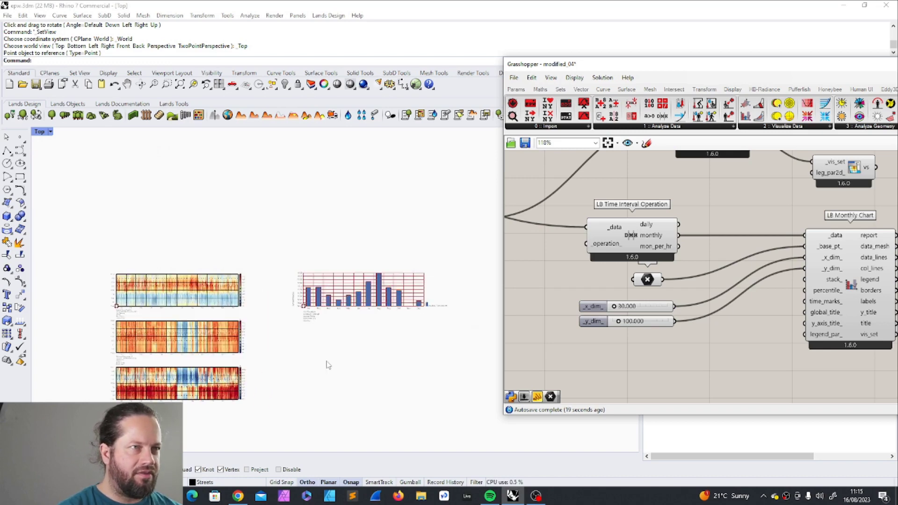
{"action": "scroll", "coordinate": [176, 296], "scroll_direction": "up", "scroll_amount": 4}
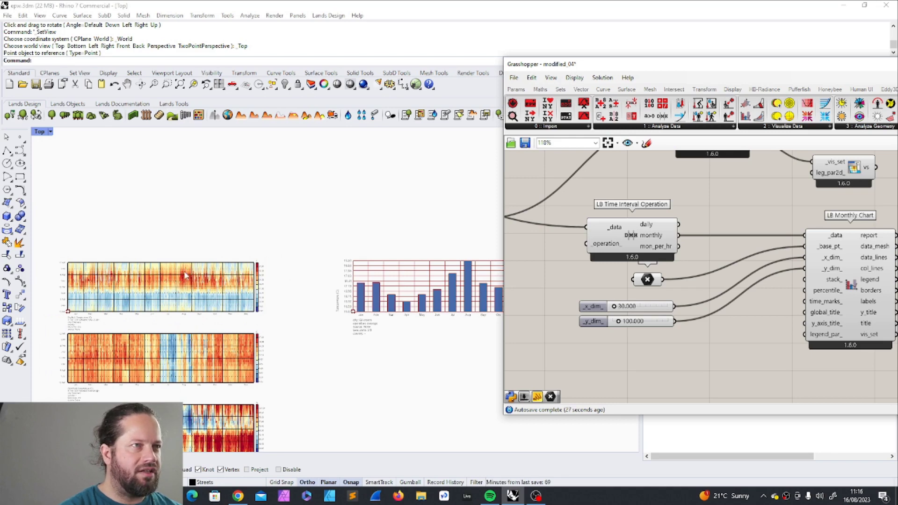
{"action": "scroll", "coordinate": [331, 301], "scroll_direction": "down", "scroll_amount": 2}
{"action": "right_click_drag", "start_coordinate": [325, 300], "coordinate": [166, 297]}
{"action": "scroll", "coordinate": [165, 297], "scroll_direction": "up", "scroll_amount": 4}
{"action": "scroll", "coordinate": [384, 269], "scroll_direction": "up", "scroll_amount": 2}
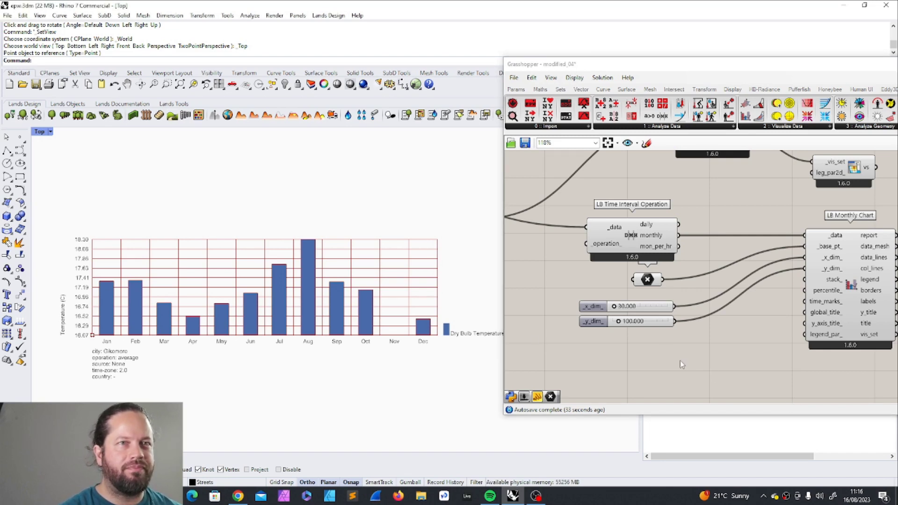
- Read the description of the _operation_ input on LB Time Interval Operation
{"action": "right_click_drag", "start_coordinate": [624, 252], "coordinate": [703, 285]}
{"action": "scroll", "coordinate": [704, 285], "scroll_direction": "up", "scroll_amount": 1}
{"action": "scroll", "coordinate": [607, 299], "scroll_direction": "down", "scroll_amount": 3}
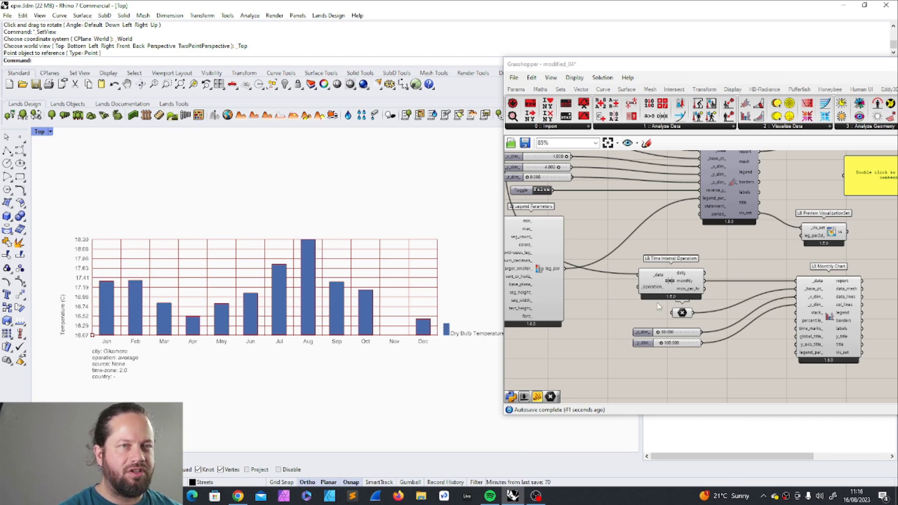
{"action": "scroll", "coordinate": [659, 306], "scroll_direction": "up", "scroll_amount": 3}
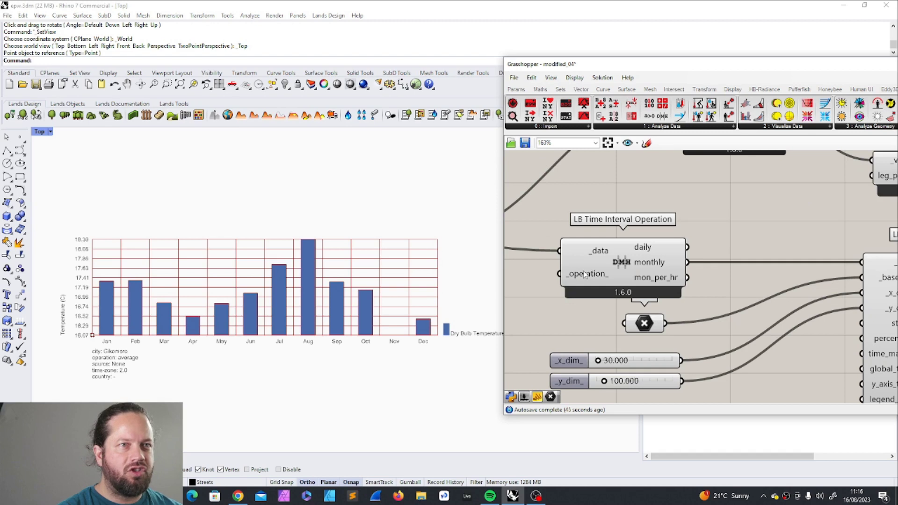
{"action": "mouse_move", "coordinate": [585, 277]}
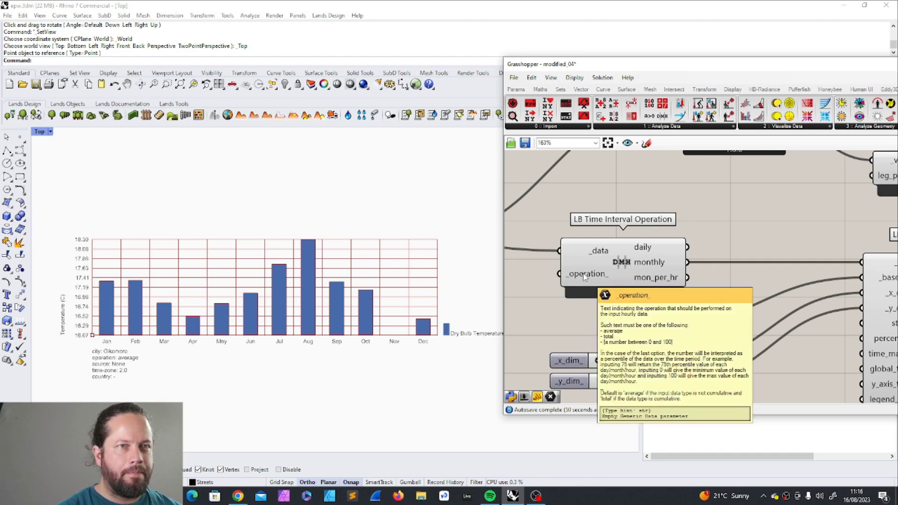
{"action": "left_click", "coordinate": [586, 276]}
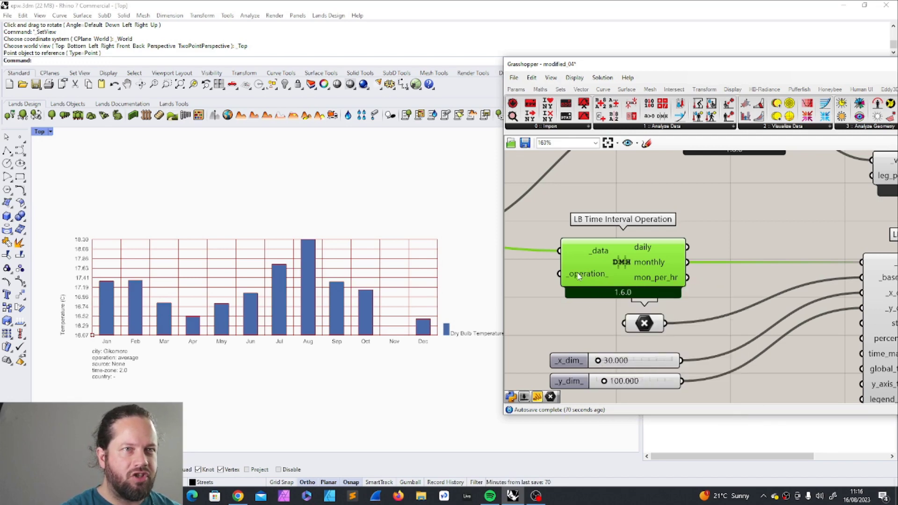
- Add a panel containing "total", connect it to LB Time Interval Operation's _operation_ input, and check the chart in Rhino
{"action": "scroll", "coordinate": [594, 276], "scroll_direction": "down", "scroll_amount": 4}
{"action": "scroll", "coordinate": [598, 280], "scroll_direction": "up", "scroll_amount": 2}
{"action": "double_click", "coordinate": [599, 279]}
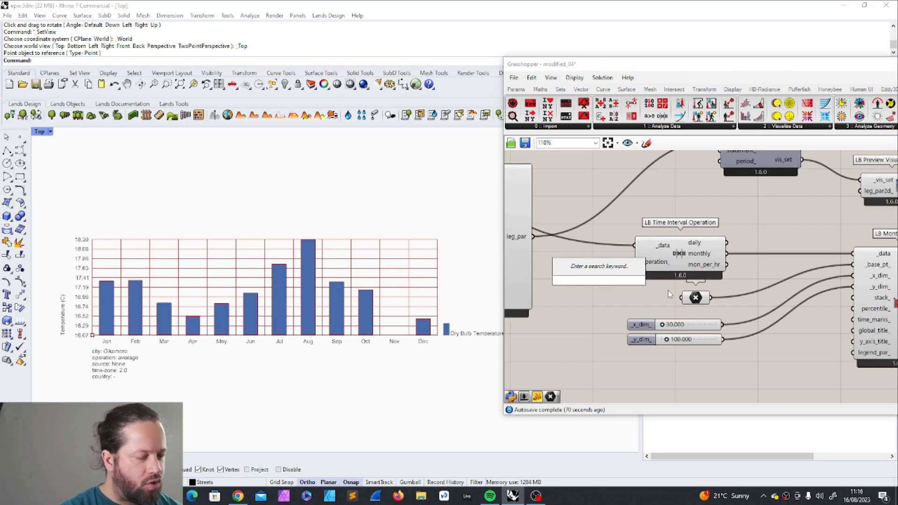
{"action": "type", "text": "pa"}
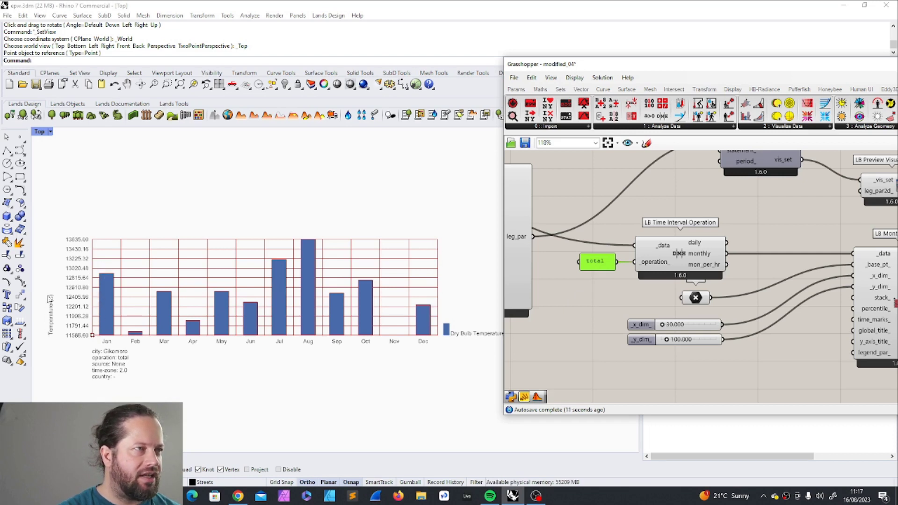
{"action": "left_click", "coordinate": [112, 304]}
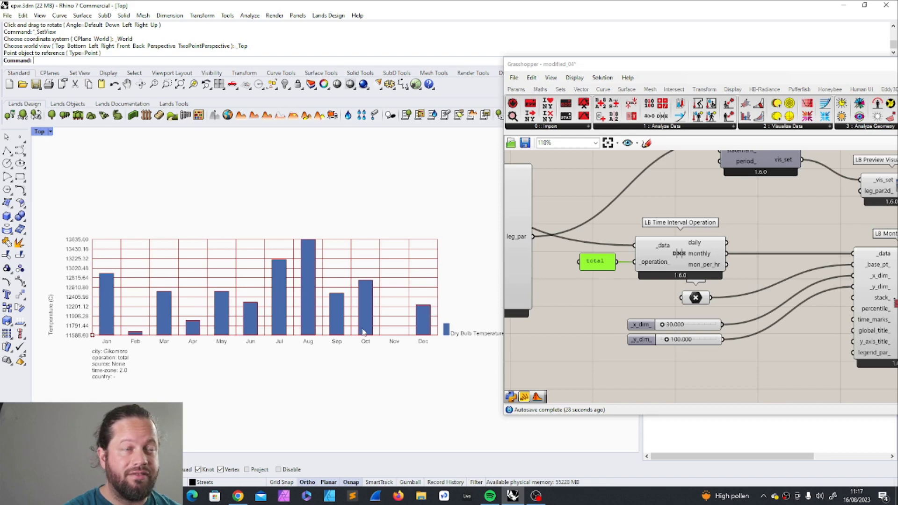
- Uncover the monthly chart in Rhino and delete the "total" panel feeding LB Time Interval Operation's _operation_ input
{"action": "left_click", "coordinate": [562, 308]}
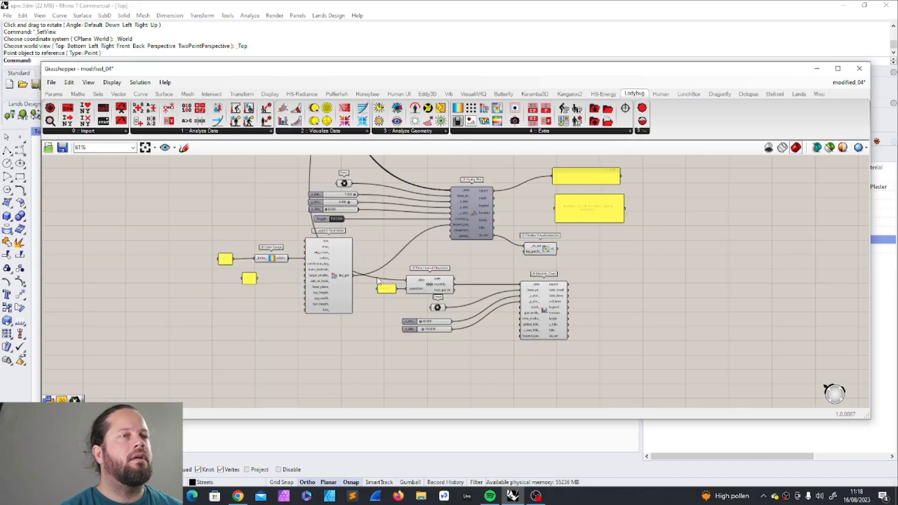
{"action": "left_click_drag", "start_coordinate": [312, 70], "coordinate": [586, 69]}
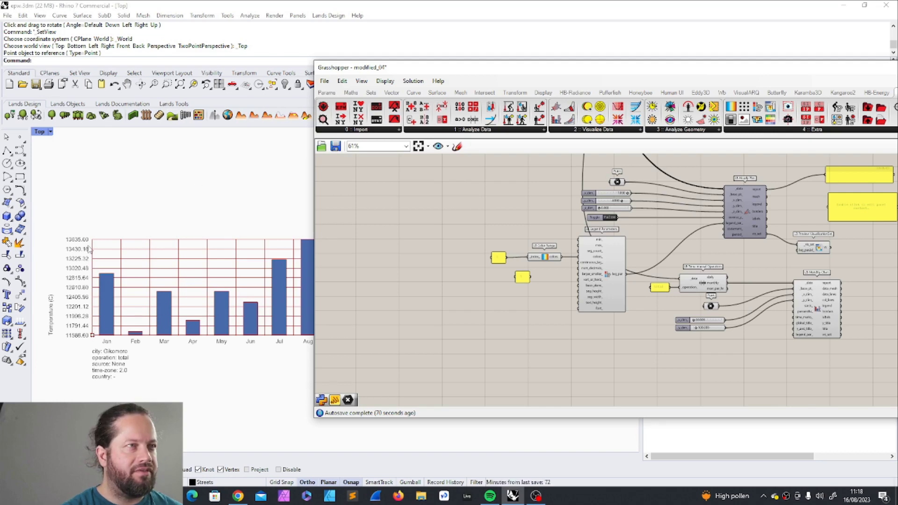
{"action": "scroll", "coordinate": [720, 291], "scroll_direction": "up", "scroll_amount": 5}
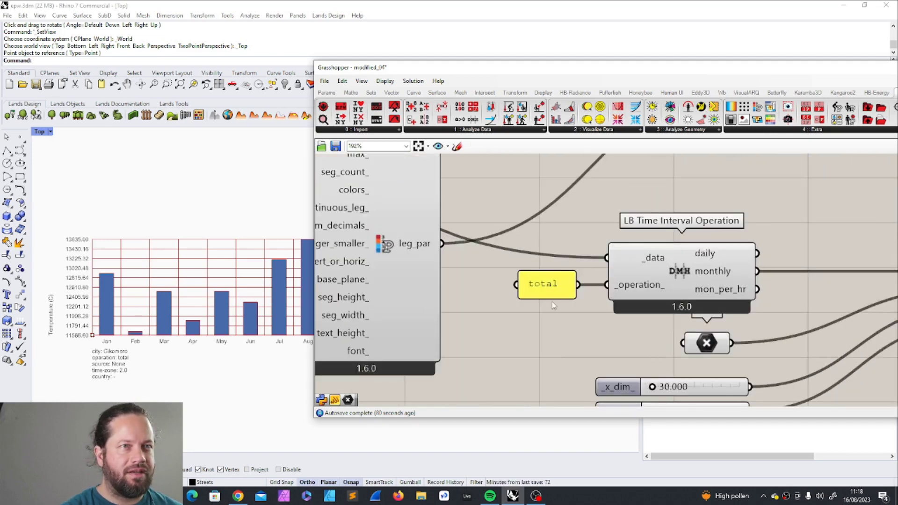
{"action": "left_click", "coordinate": [544, 284]}
{"action": "key", "text": "Delete"}
- Read the _operation_ input's description on LB Time Interval Operation and examine the monthly chart in Rhino
{"action": "left_click", "coordinate": [636, 288]}
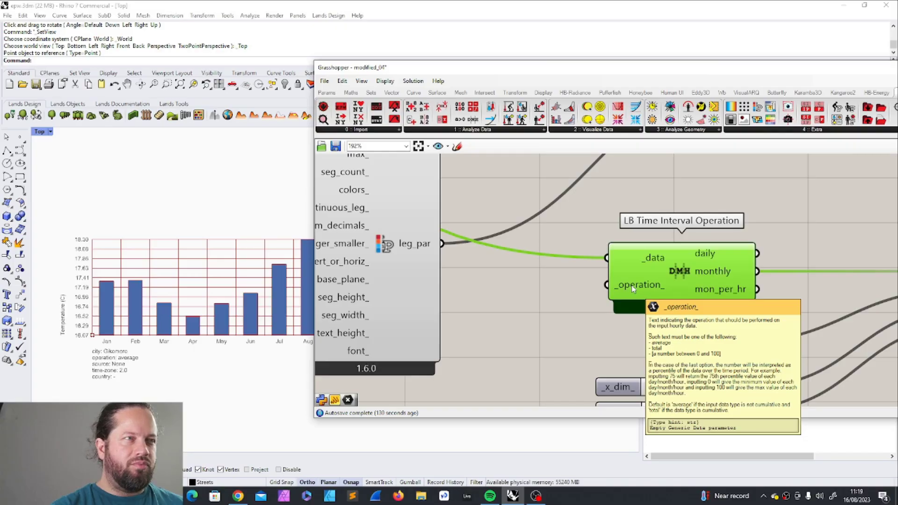
{"action": "left_click", "coordinate": [568, 301]}
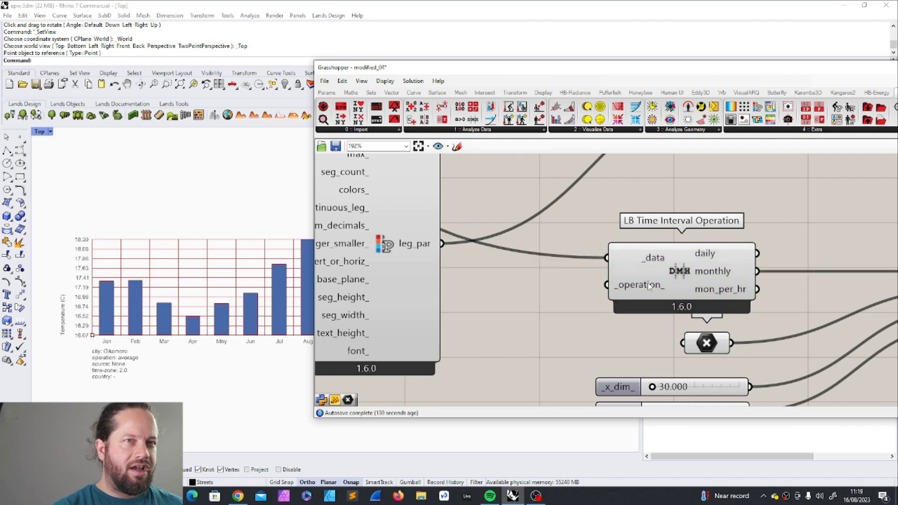
{"action": "mouse_move", "coordinate": [649, 287]}
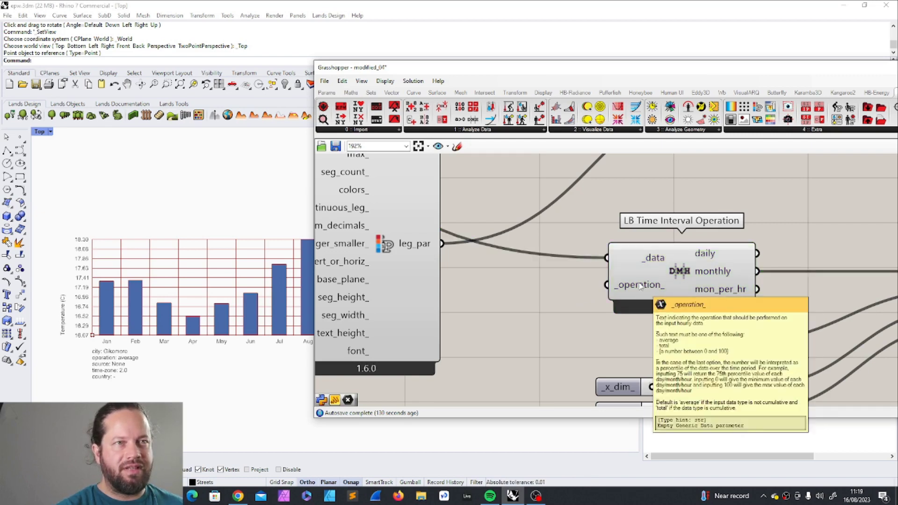
{"action": "scroll", "coordinate": [649, 287], "scroll_direction": "down", "scroll_amount": 5}
{"action": "left_click", "coordinate": [576, 302]}
{"action": "scroll", "coordinate": [576, 301], "scroll_direction": "up", "scroll_amount": 4}
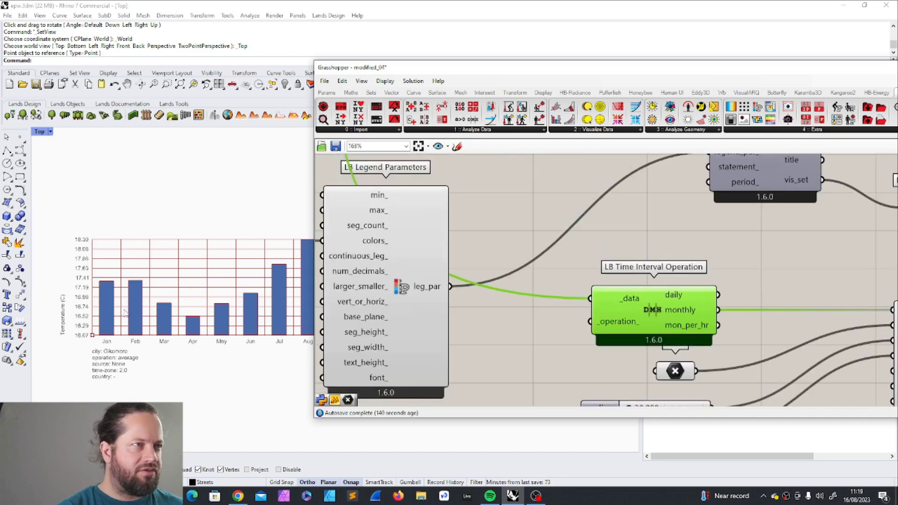
{"action": "scroll", "coordinate": [90, 310], "scroll_direction": "down", "scroll_amount": 2}
{"action": "scroll", "coordinate": [91, 310], "scroll_direction": "up", "scroll_amount": 1}
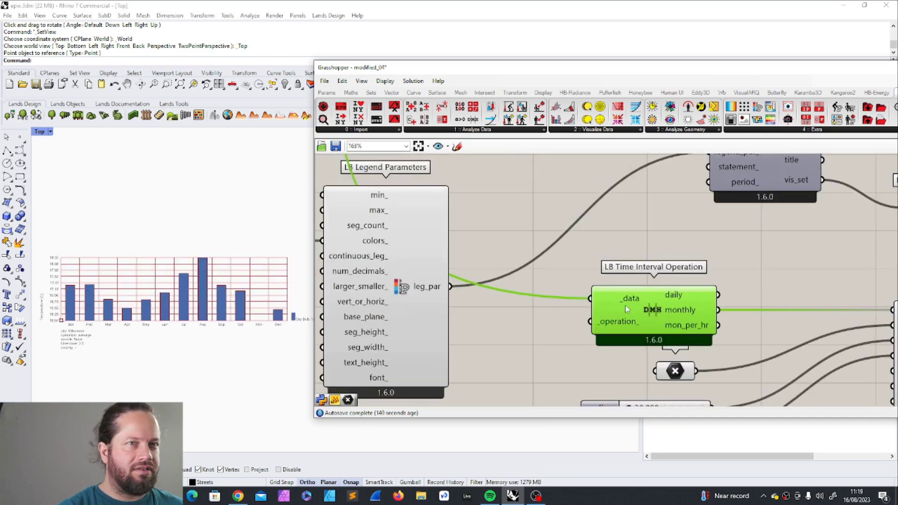
{"action": "mouse_move", "coordinate": [630, 305]}
- Connect a Boolean toggle set to False to LB Monthly Chart's stack_ input and nudge the chart component slightly
{"action": "scroll", "coordinate": [579, 329], "scroll_direction": "down", "scroll_amount": 3}
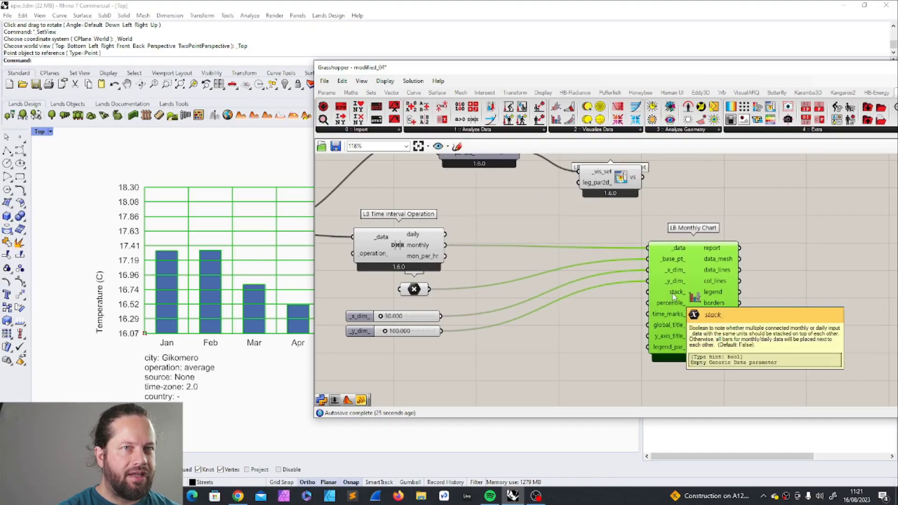
{"action": "left_click", "coordinate": [537, 322]}
{"action": "double_click", "coordinate": [536, 322]}
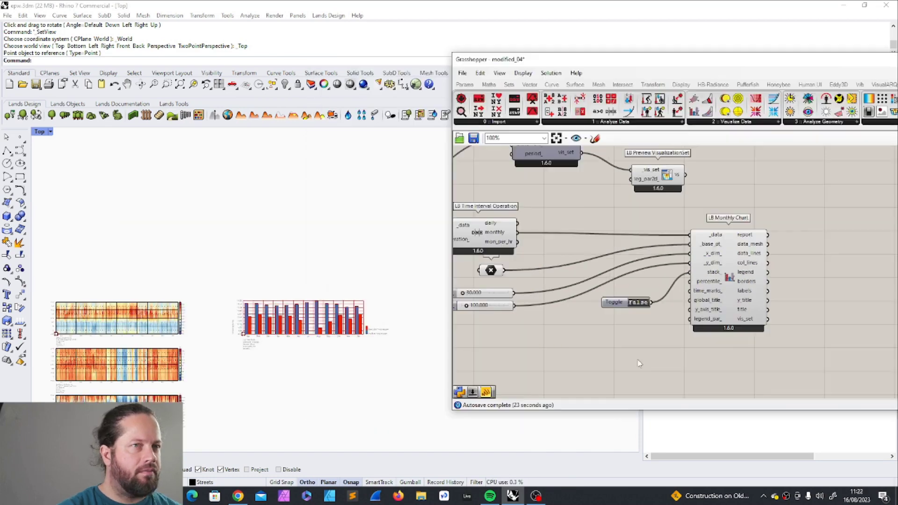
{"action": "left_click_drag", "start_coordinate": [725, 256], "coordinate": [729, 259]}
{"action": "left_click", "coordinate": [644, 344]}
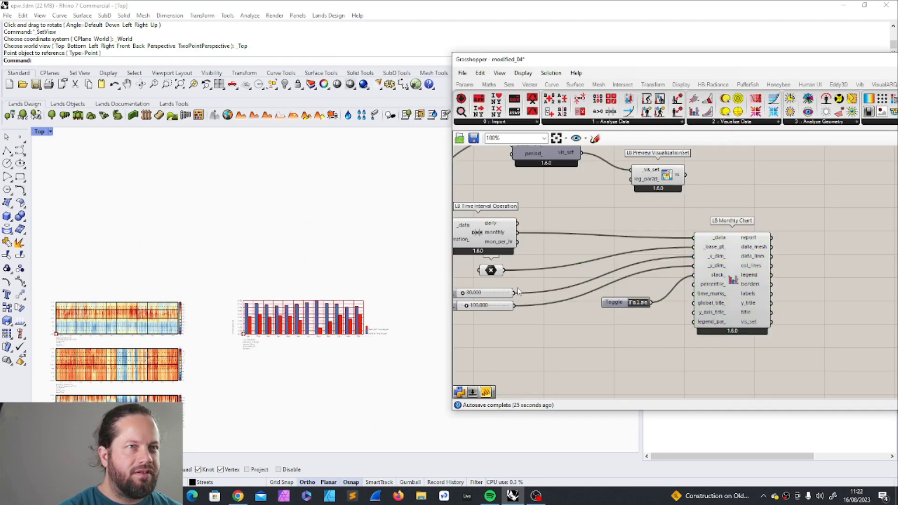
- Trace LB Time Interval Operation's _data wires back to LB Import EPW's temperature outputs and examine the paired bars in the chart
{"action": "scroll", "coordinate": [629, 267], "scroll_direction": "down", "scroll_amount": 4}
{"action": "scroll", "coordinate": [514, 240], "scroll_direction": "up", "scroll_amount": 7}
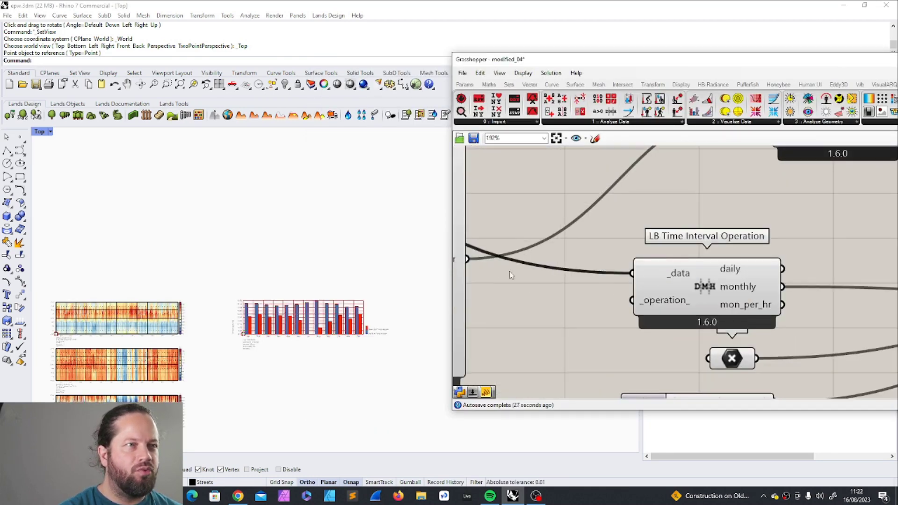
{"action": "scroll", "coordinate": [538, 281], "scroll_direction": "down", "scroll_amount": 5}
{"action": "scroll", "coordinate": [473, 167], "scroll_direction": "up", "scroll_amount": 2}
{"action": "scroll", "coordinate": [473, 166], "scroll_direction": "up", "scroll_amount": 2}
{"action": "scroll", "coordinate": [494, 165], "scroll_direction": "down", "scroll_amount": 1}
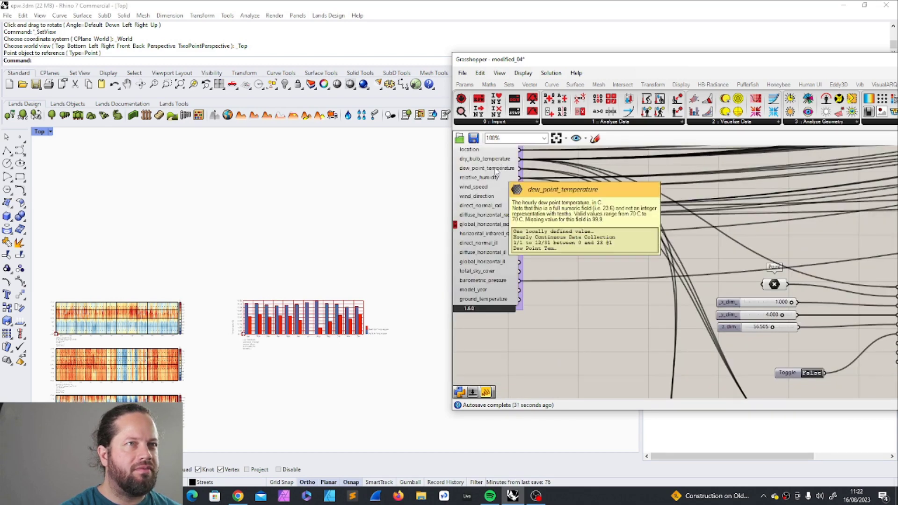
{"action": "scroll", "coordinate": [495, 171], "scroll_direction": "down", "scroll_amount": 5}
{"action": "scroll", "coordinate": [262, 324], "scroll_direction": "up", "scroll_amount": 4}
{"action": "scroll", "coordinate": [262, 324], "scroll_direction": "up", "scroll_amount": 4}
{"action": "scroll", "coordinate": [142, 271], "scroll_direction": "down", "scroll_amount": 3}
{"action": "scroll", "coordinate": [687, 360], "scroll_direction": "up", "scroll_amount": 4}
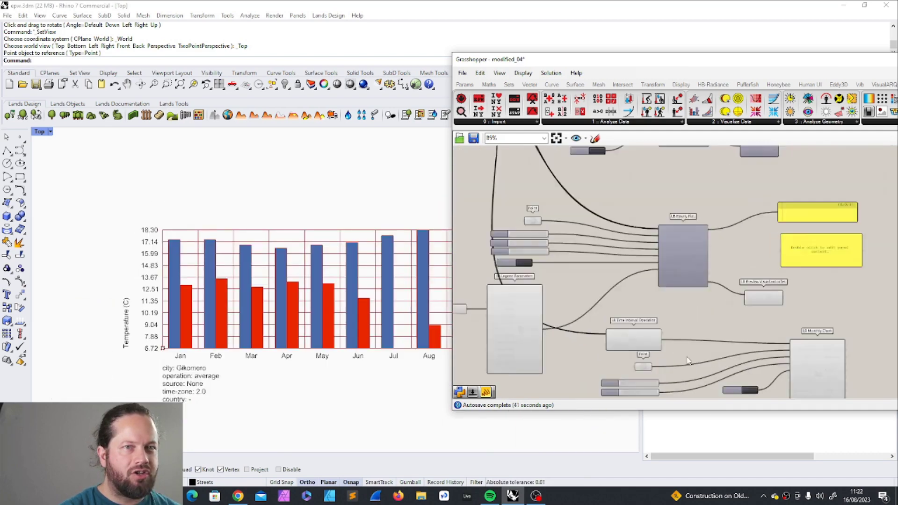
- Try to duplicate the LB Time Interval Operation component and place the copy above the original
{"action": "left_click", "coordinate": [627, 343]}
{"action": "key", "text": "ctrl+c"}
{"action": "key", "text": "ctrl+v"}
{"action": "left_click_drag", "start_coordinate": [626, 343], "coordinate": [631, 300]}
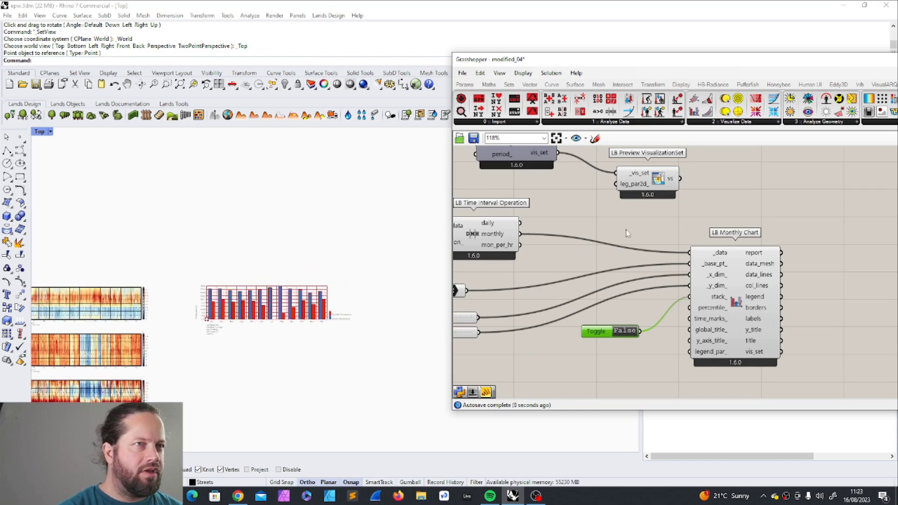
- Compare the dry bulb and dew point temperature bars in the Rhino chart with the LB Time Interval Operation setup
{"action": "scroll", "coordinate": [626, 233], "scroll_direction": "down", "scroll_amount": 6}
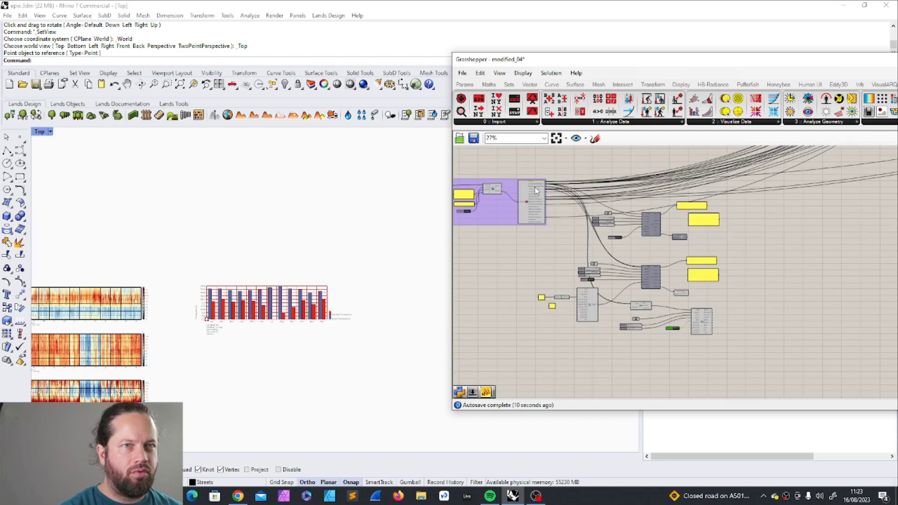
{"action": "scroll", "coordinate": [585, 304], "scroll_direction": "up", "scroll_amount": 8}
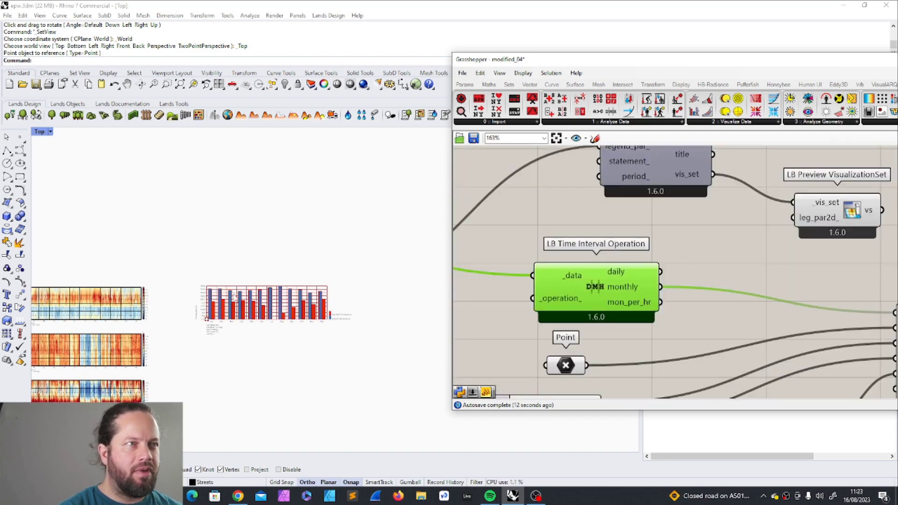
{"action": "scroll", "coordinate": [235, 297], "scroll_direction": "up", "scroll_amount": 5}
{"action": "scroll", "coordinate": [182, 276], "scroll_direction": "down", "scroll_amount": 2}
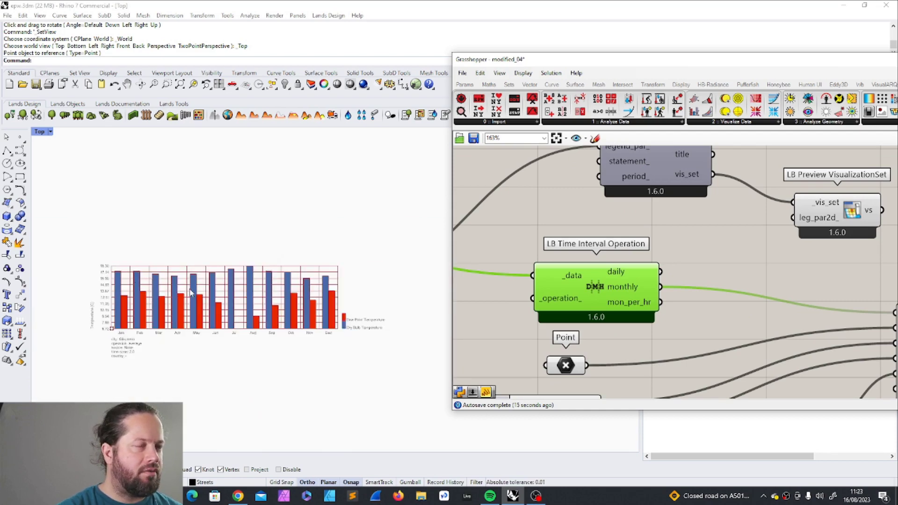
{"action": "scroll", "coordinate": [289, 305], "scroll_direction": "down", "scroll_amount": 3}
{"action": "scroll", "coordinate": [289, 305], "scroll_direction": "up", "scroll_amount": 1}
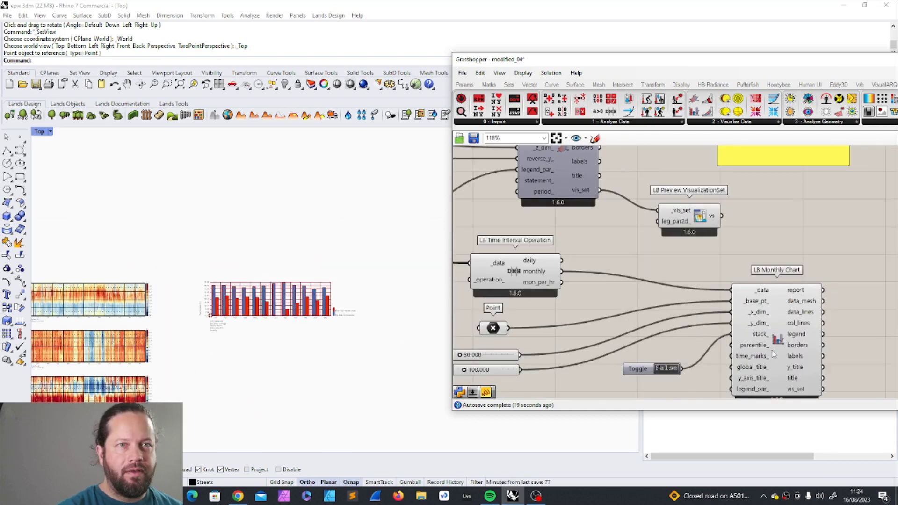
- Read the description of LB Monthly Chart's stack_ input and check the bar arrangement in the Rhino chart
{"action": "right_click_drag", "start_coordinate": [771, 349], "coordinate": [839, 325]}
{"action": "left_click_drag", "start_coordinate": [715, 346], "coordinate": [702, 342]}
{"action": "scroll", "coordinate": [826, 299], "scroll_direction": "up", "scroll_amount": 5}
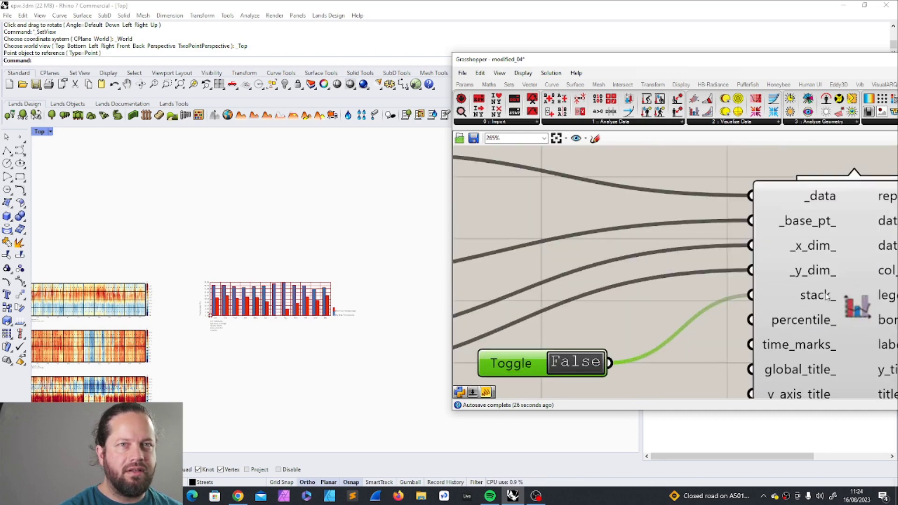
{"action": "mouse_move", "coordinate": [822, 300]}
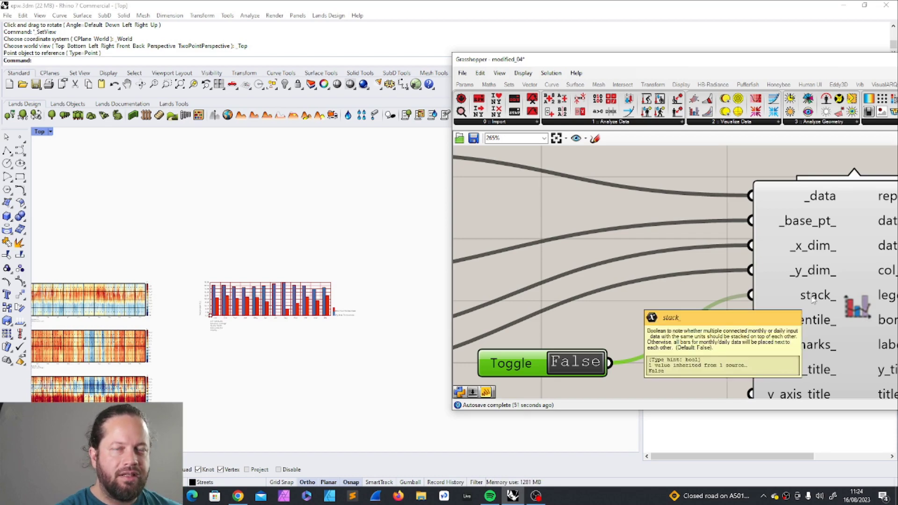
{"action": "scroll", "coordinate": [241, 312], "scroll_direction": "up", "scroll_amount": 3}
{"action": "scroll", "coordinate": [264, 306], "scroll_direction": "down", "scroll_amount": 2}
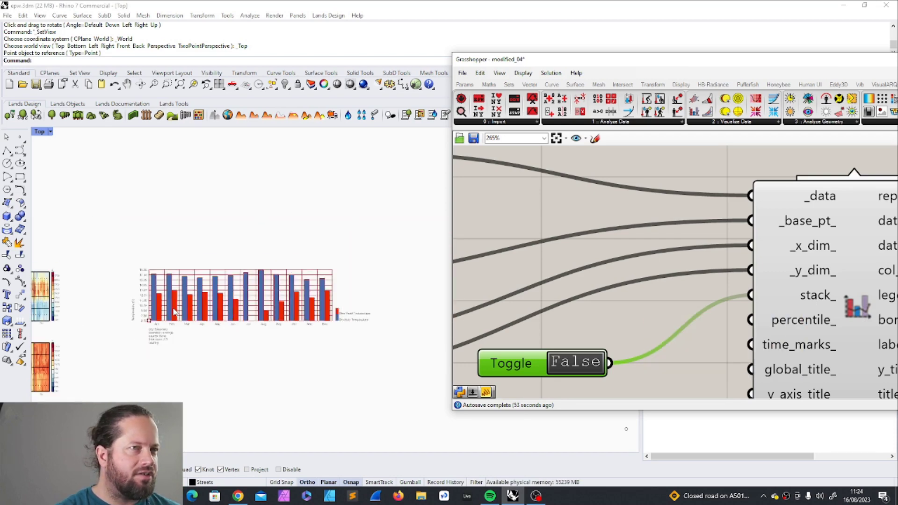
- Set the stack_ toggle to True and move it closer to LB Monthly Chart
{"action": "scroll", "coordinate": [625, 326], "scroll_direction": "up", "scroll_amount": 2}
{"action": "double_click", "coordinate": [625, 326]}
{"action": "key", "text": "Escape"}
{"action": "double_click", "coordinate": [561, 374]}
{"action": "scroll", "coordinate": [625, 318], "scroll_direction": "down", "scroll_amount": 3}
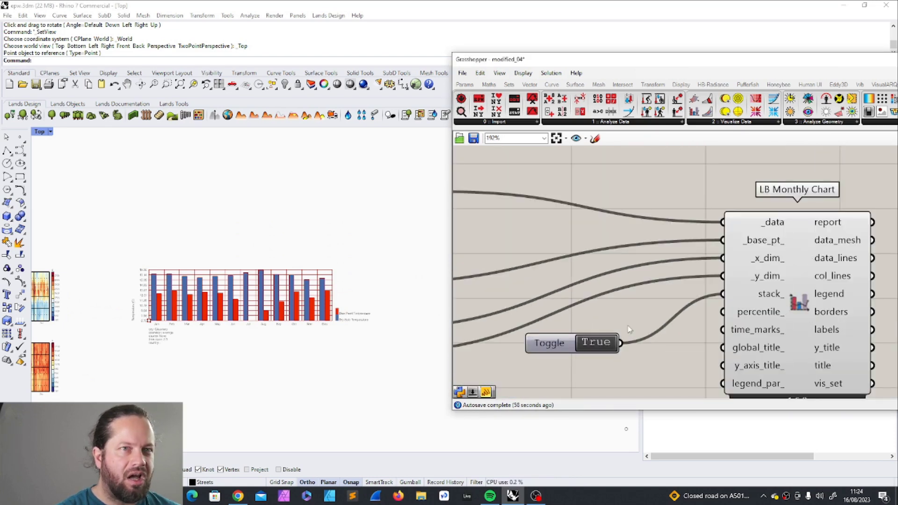
{"action": "left_click_drag", "start_coordinate": [596, 348], "coordinate": [639, 329]}
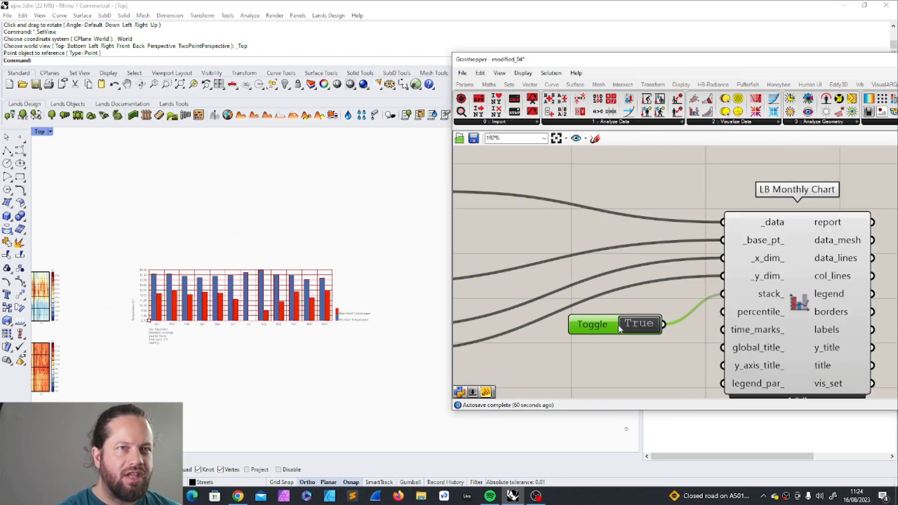
- Examine the two-series monthly chart up close and review the wires leaving LB Import EPW's temperature outputs
{"action": "scroll", "coordinate": [165, 296], "scroll_direction": "up", "scroll_amount": 5}
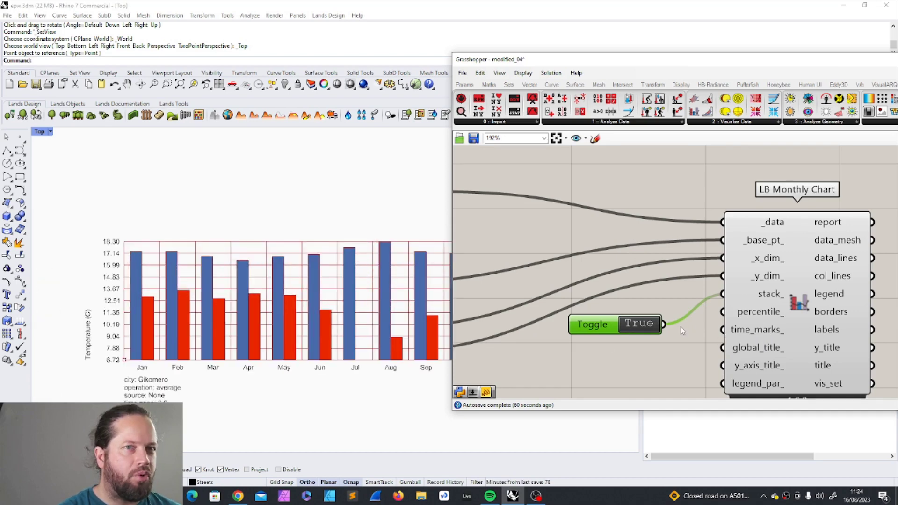
{"action": "scroll", "coordinate": [680, 327], "scroll_direction": "down", "scroll_amount": 8}
{"action": "scroll", "coordinate": [497, 156], "scroll_direction": "up", "scroll_amount": 6}
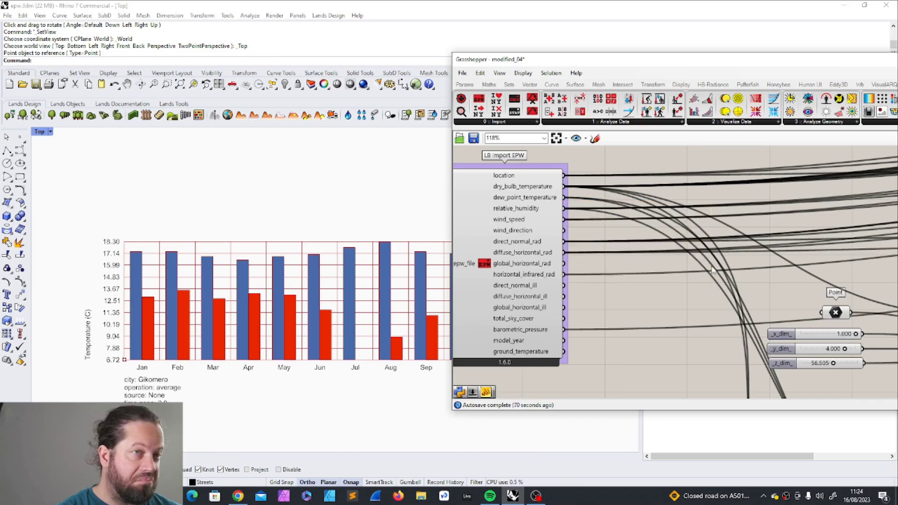
{"action": "scroll", "coordinate": [625, 310], "scroll_direction": "down", "scroll_amount": 7}
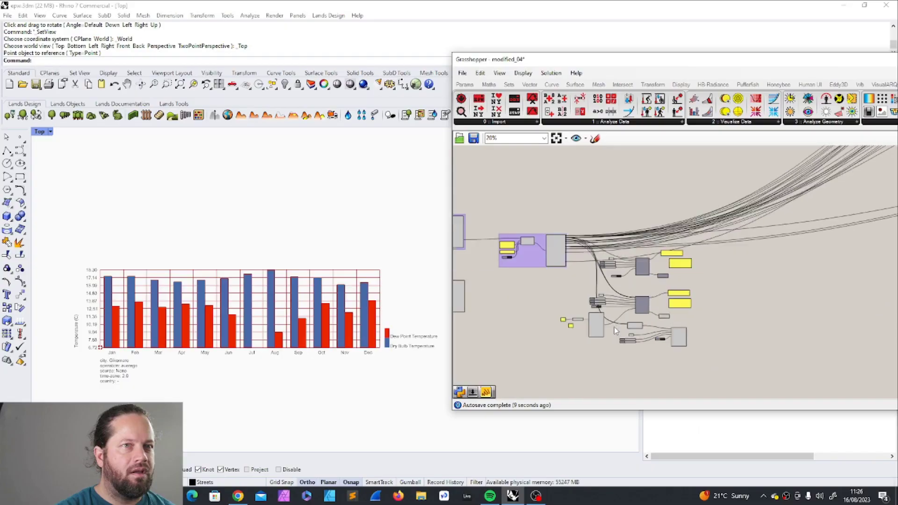
{"action": "scroll", "coordinate": [607, 309], "scroll_direction": "up", "scroll_amount": 4}
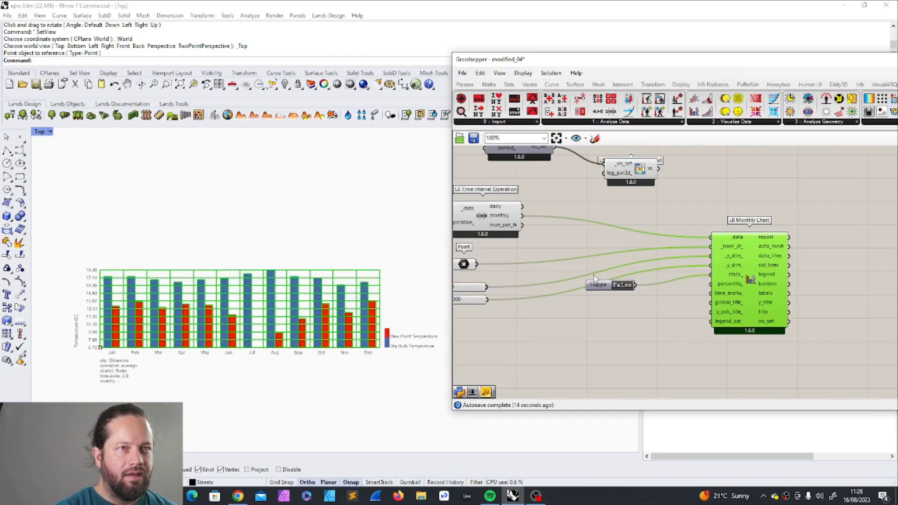
- Move the False toggle beside LB Monthly Chart's stack_ input and inspect the percentile_ input
{"action": "left_click_drag", "start_coordinate": [605, 290], "coordinate": [636, 280]}
{"action": "scroll", "coordinate": [630, 323], "scroll_direction": "down", "scroll_amount": 3}
{"action": "scroll", "coordinate": [645, 312], "scroll_direction": "up", "scroll_amount": 3}
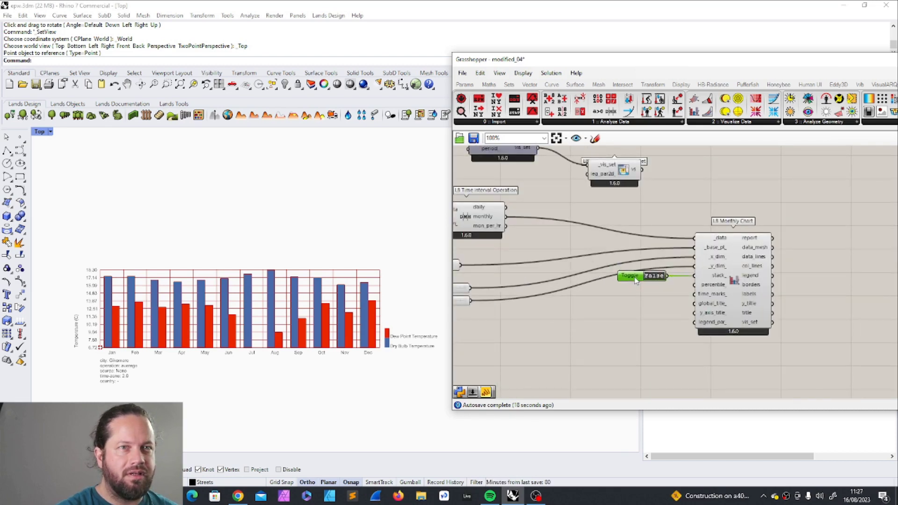
{"action": "left_click", "coordinate": [678, 358]}
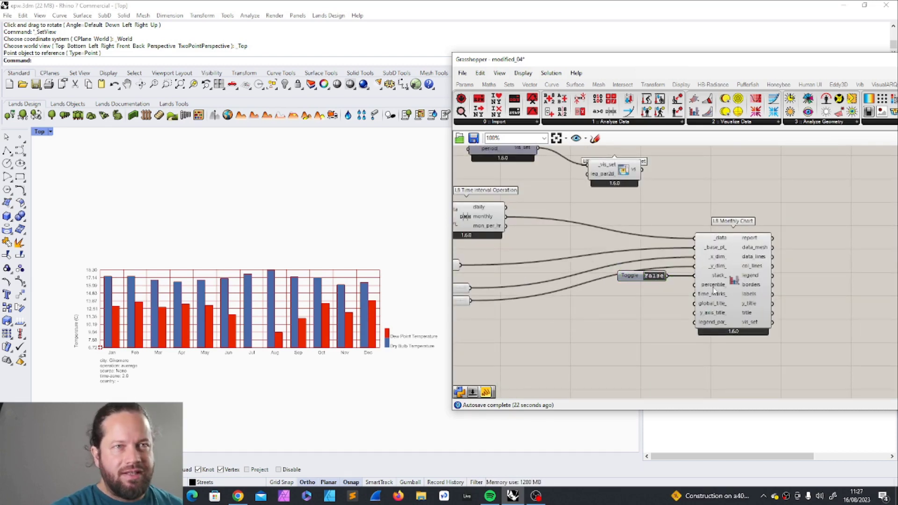
{"action": "mouse_move", "coordinate": [714, 290]}
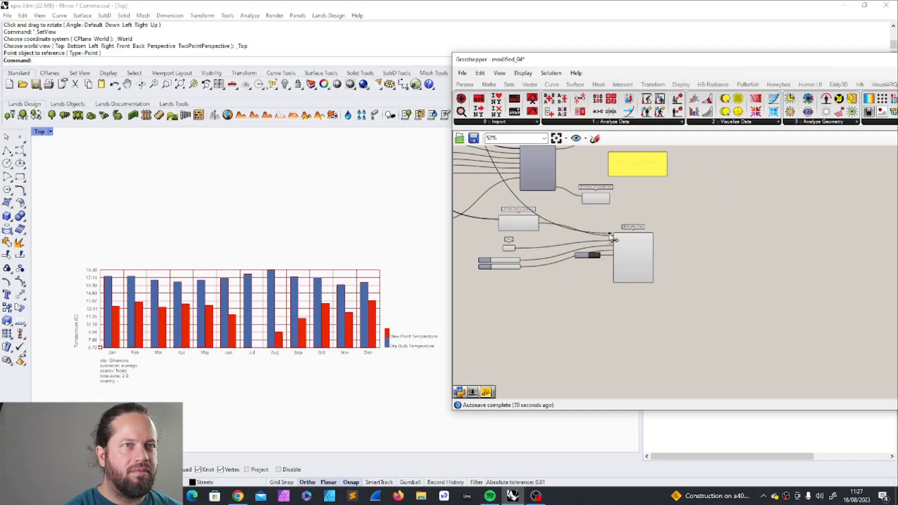
- Connect the EPW's hourly dry_bulb_temperature output directly to LB Monthly Chart's _data input, replacing the monthly data, and inspect the chart
{"action": "left_click_drag", "start_coordinate": [610, 240], "coordinate": [613, 236]}
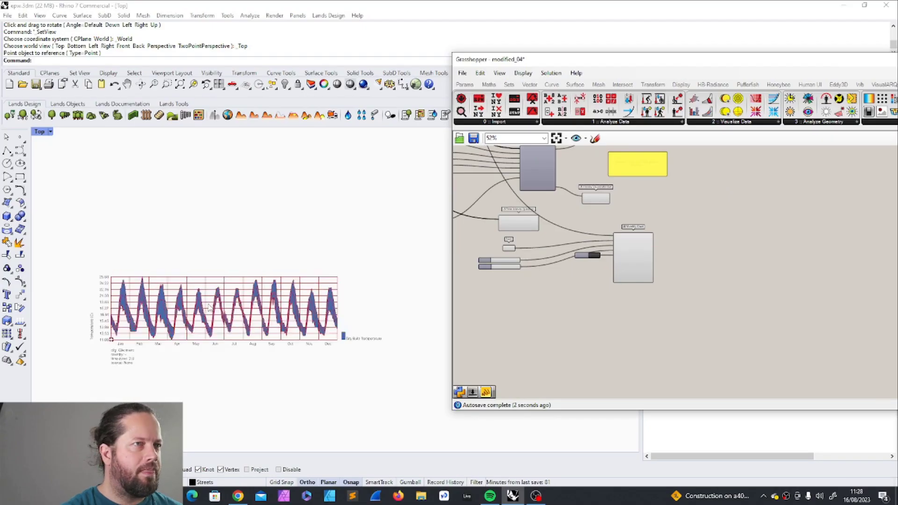
{"action": "scroll", "coordinate": [547, 229], "scroll_direction": "up", "scroll_amount": 3}
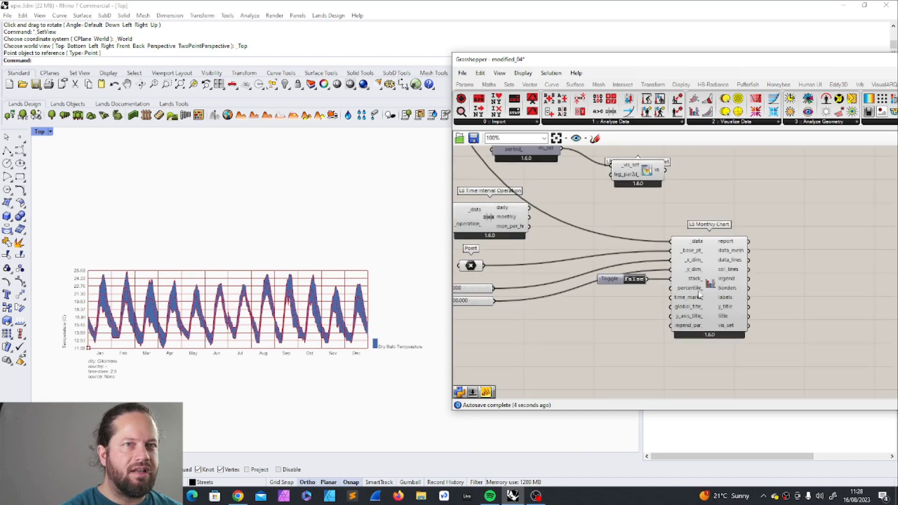
- Add a whole-number percentile_ slider and connect it to LB Monthly Chart's percentile_ input
{"action": "scroll", "coordinate": [703, 304], "scroll_direction": "down", "scroll_amount": 2}
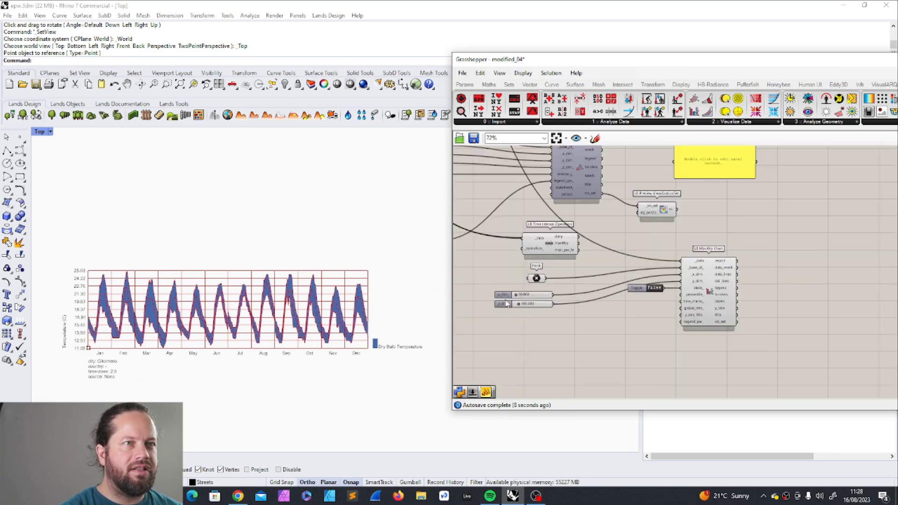
{"action": "scroll", "coordinate": [489, 297], "scroll_direction": "up", "scroll_amount": 2}
{"action": "double_click", "coordinate": [502, 292]}
{"action": "double_click", "coordinate": [680, 366]}
{"action": "type", "text": "35"}
{"action": "left_click", "coordinate": [659, 431]}
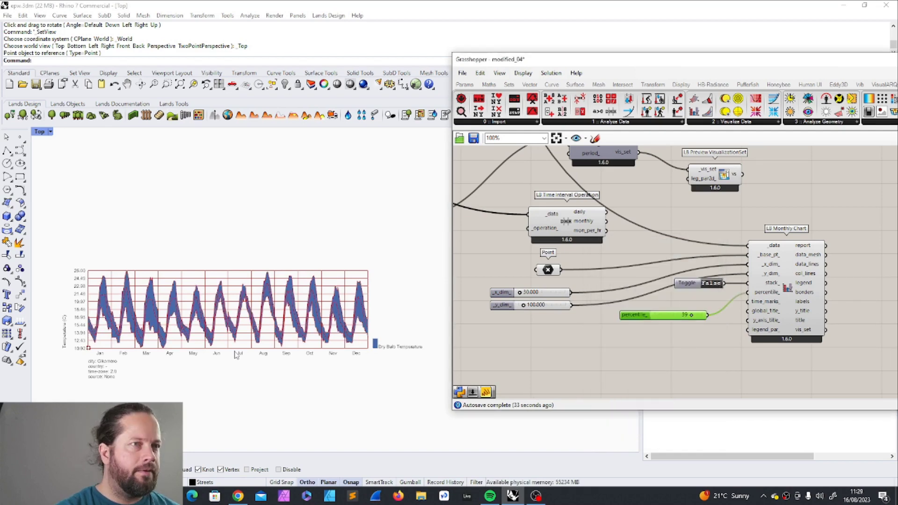
- Examine the monthly chart's hourly dry bulb percentile bands up close across the months
{"action": "scroll", "coordinate": [223, 322], "scroll_direction": "up", "scroll_amount": 5}
{"action": "scroll", "coordinate": [222, 322], "scroll_direction": "down", "scroll_amount": 5}
{"action": "scroll", "coordinate": [148, 315], "scroll_direction": "up", "scroll_amount": 2}
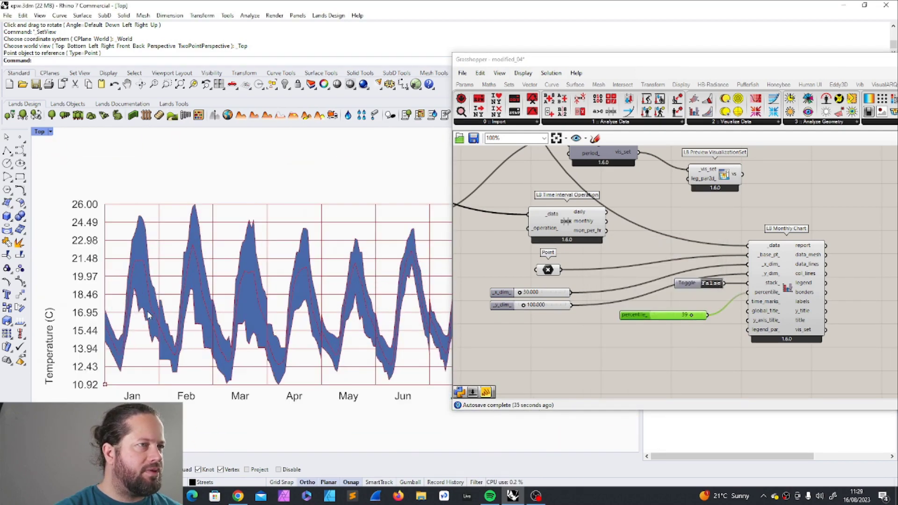
{"action": "scroll", "coordinate": [149, 315], "scroll_direction": "down", "scroll_amount": 2}
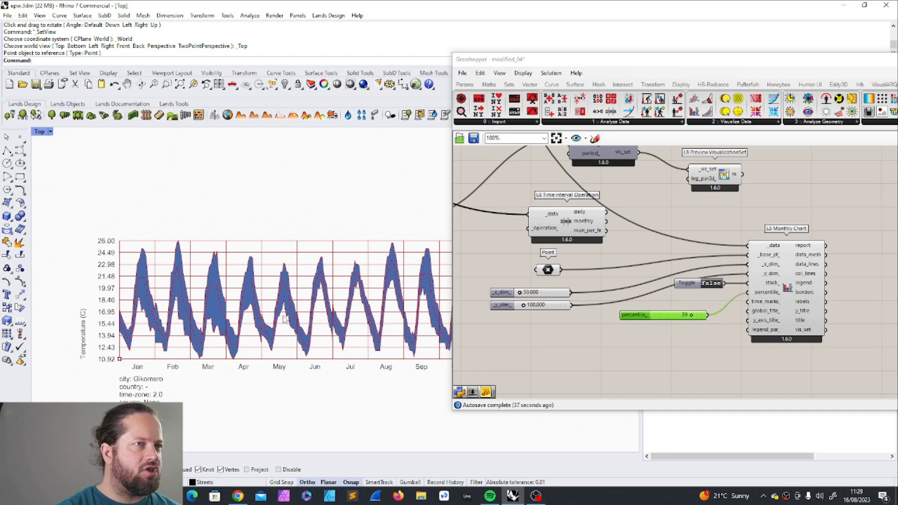
{"action": "scroll", "coordinate": [281, 279], "scroll_direction": "up", "scroll_amount": 2}
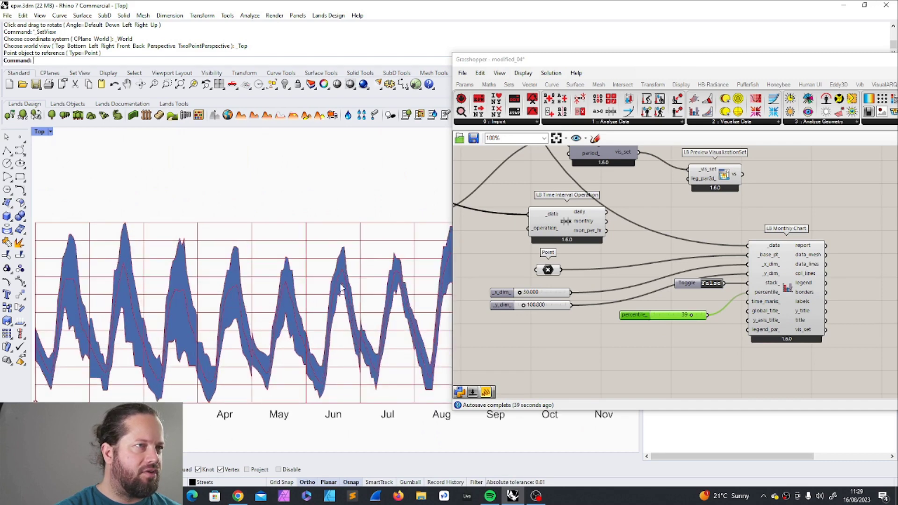
{"action": "left_click", "coordinate": [664, 363]}
{"action": "scroll", "coordinate": [393, 354], "scroll_direction": "down", "scroll_amount": 2}
{"action": "scroll", "coordinate": [133, 346], "scroll_direction": "up", "scroll_amount": 6}
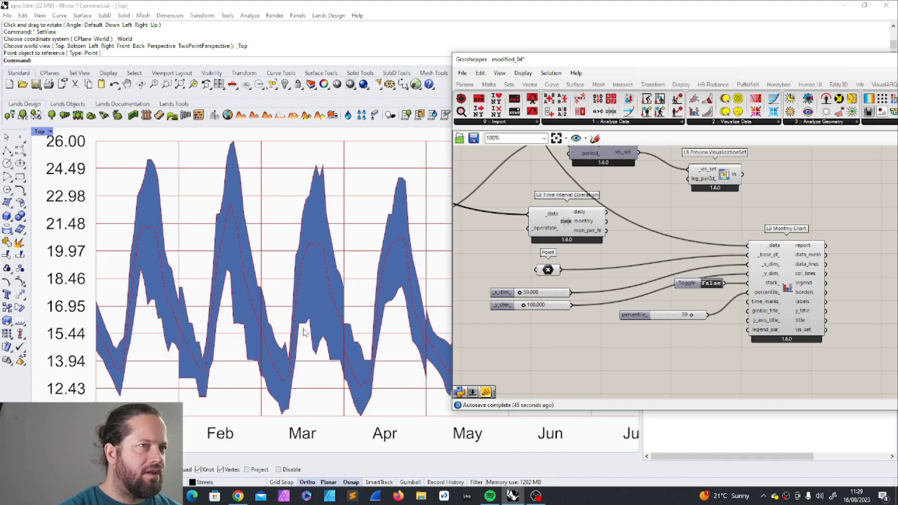
{"action": "scroll", "coordinate": [301, 330], "scroll_direction": "down", "scroll_amount": 10}
- Set the percentile_ slider to 50 and reposition it and LB Monthly Chart on the canvas
{"action": "left_click_drag", "start_coordinate": [691, 316], "coordinate": [706, 355]}
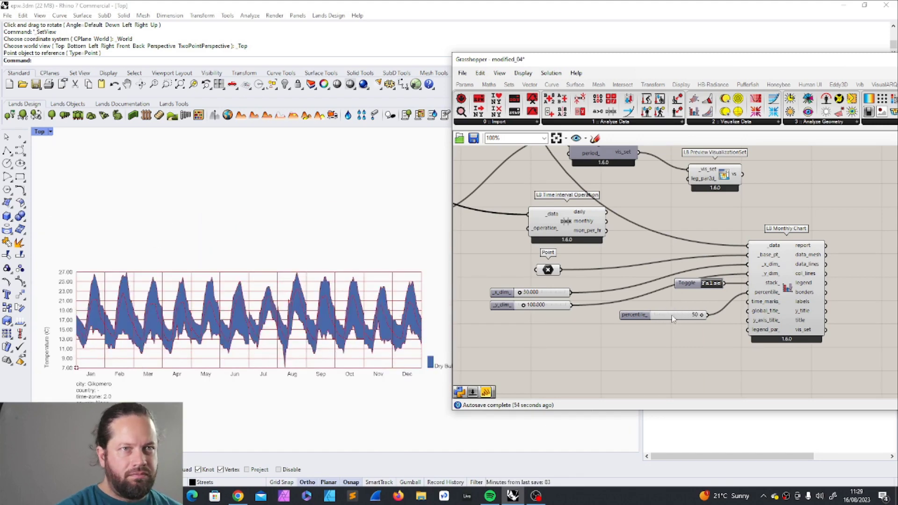
{"action": "left_click_drag", "start_coordinate": [768, 310], "coordinate": [786, 308]}
{"action": "left_click", "coordinate": [708, 325]}
{"action": "left_click_drag", "start_coordinate": [664, 316], "coordinate": [676, 305]}
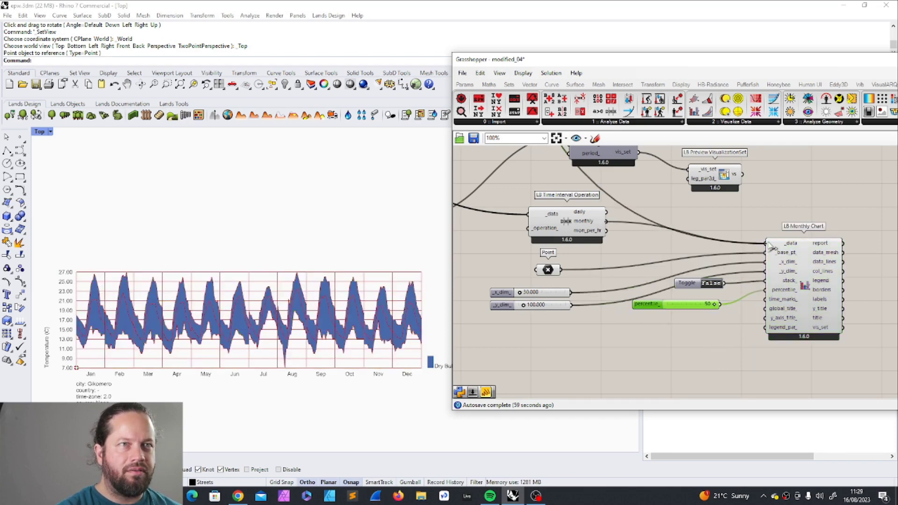
- Feed only LB Time Interval Operation's monthly output into LB Monthly Chart's _data input and remove the percentile_ slider
{"action": "left_click_drag", "start_coordinate": [767, 242], "coordinate": [767, 242]}
{"action": "left_click", "coordinate": [739, 364]}
{"action": "left_click_drag", "start_coordinate": [713, 304], "coordinate": [684, 303]}
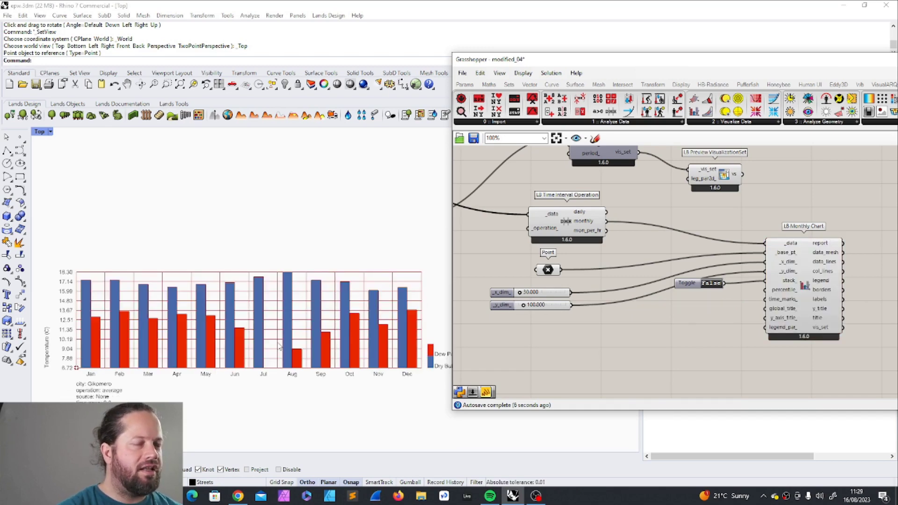
{"action": "scroll", "coordinate": [280, 345], "scroll_direction": "down", "scroll_amount": 2}
{"action": "scroll", "coordinate": [292, 341], "scroll_direction": "up", "scroll_amount": 1}
{"action": "scroll", "coordinate": [292, 341], "scroll_direction": "down", "scroll_amount": 1}
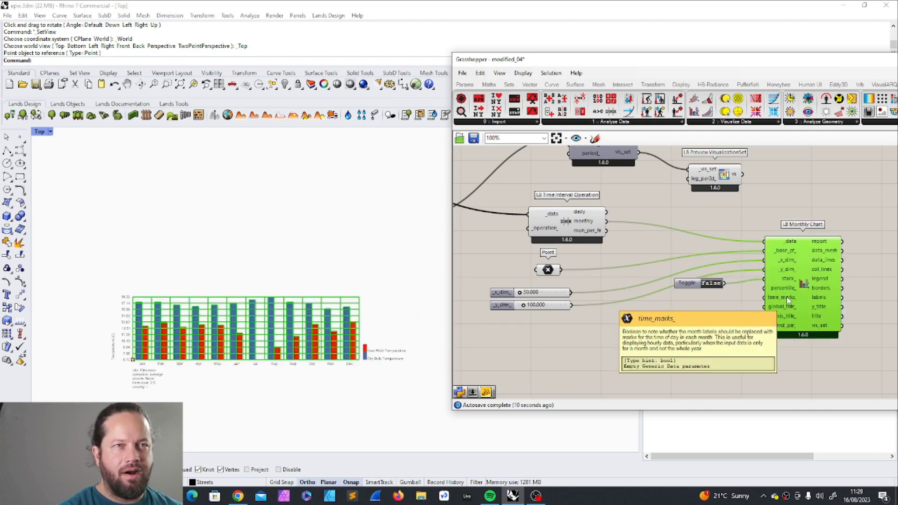
- Try a toggle on LB Monthly Chart's time_marks_ input, set it to False, and reconnect the monthly output to _data
{"action": "scroll", "coordinate": [788, 299], "scroll_direction": "up", "scroll_amount": 3}
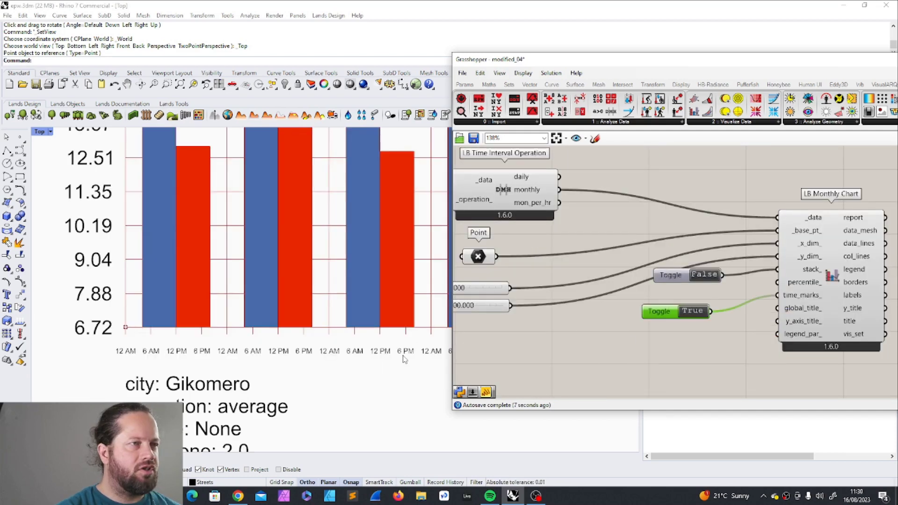
{"action": "left_click_drag", "start_coordinate": [668, 312], "coordinate": [681, 307]}
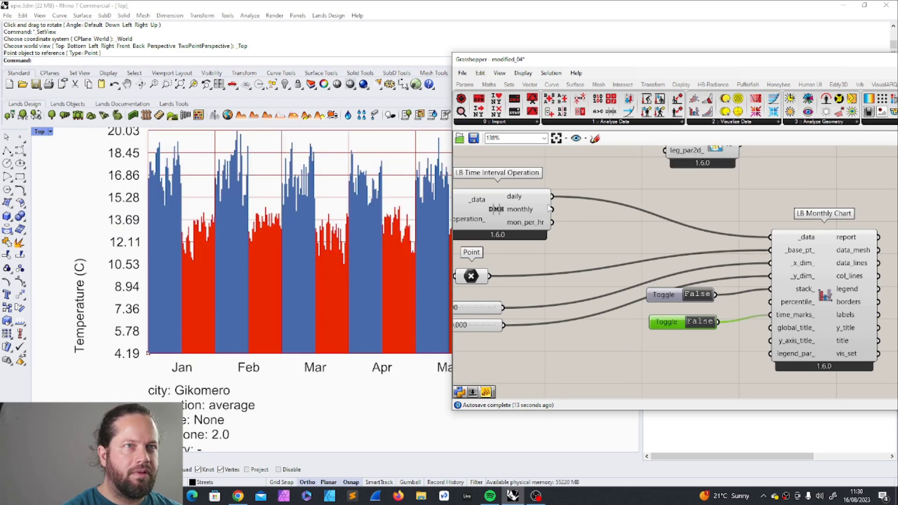
{"action": "left_click_drag", "start_coordinate": [551, 209], "coordinate": [770, 237]}
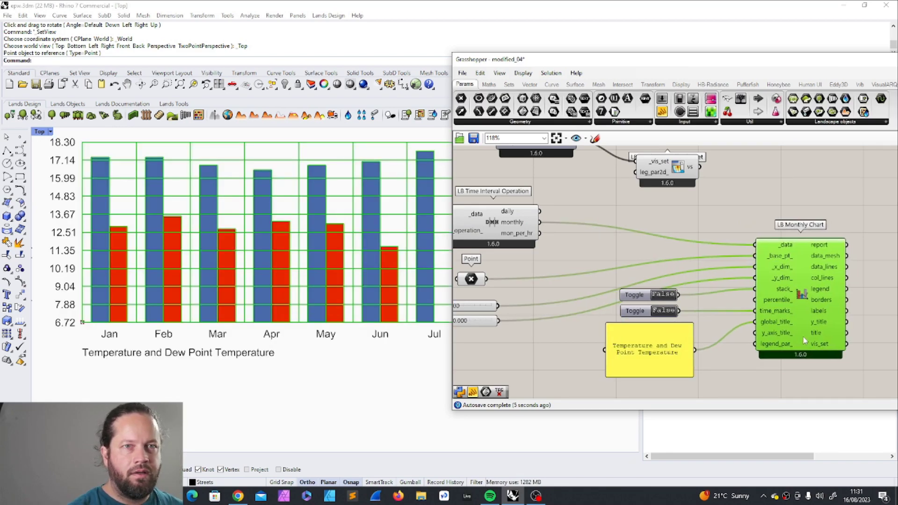
- Shrink the global title panel and set the text of the panel feeding LB Monthly Chart's y_axis_title_ to "Comparison"
{"action": "left_click", "coordinate": [663, 344]}
{"action": "mouse_move", "coordinate": [654, 322]}
{"action": "left_mouse_down"}
{"action": "mouse_move", "coordinate": [651, 347]}
{"action": "mouse_move", "coordinate": [654, 338]}
{"action": "left_mouse_up"}
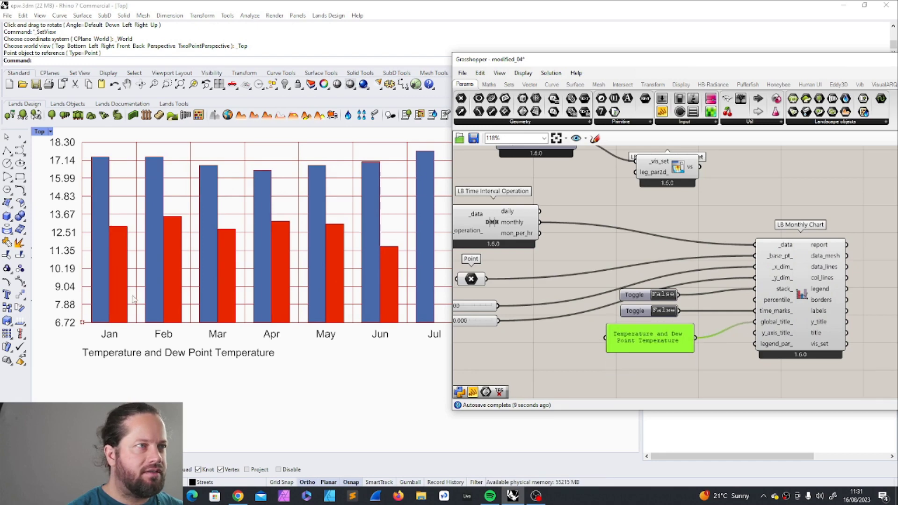
{"action": "scroll", "coordinate": [133, 299], "scroll_direction": "down", "scroll_amount": 3}
{"action": "double_click", "coordinate": [650, 338]}
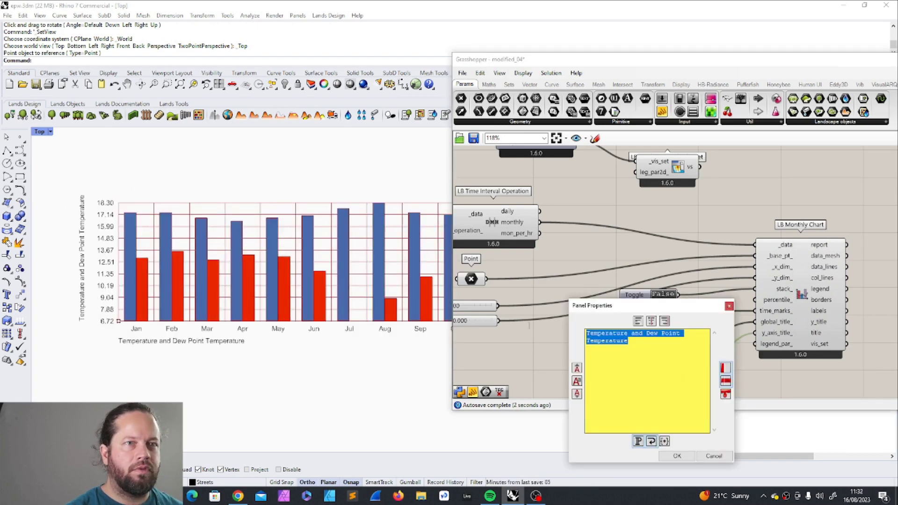
{"action": "type", "text": "Comparison"}
{"action": "left_click", "coordinate": [677, 456]}
- Tidy the layout by moving the toggles and title panels as a group and shifting LB Monthly Chart further from them
{"action": "scroll", "coordinate": [565, 264], "scroll_direction": "down", "scroll_amount": 3}
{"action": "left_click_drag", "start_coordinate": [562, 256], "coordinate": [642, 348]}
{"action": "left_click_drag", "start_coordinate": [607, 292], "coordinate": [603, 274]}
{"action": "left_click_drag", "start_coordinate": [691, 281], "coordinate": [712, 280]}
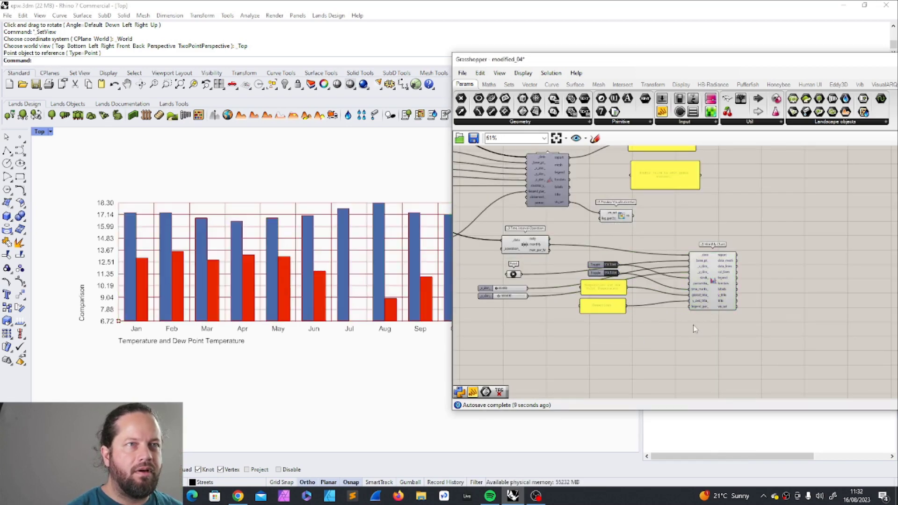
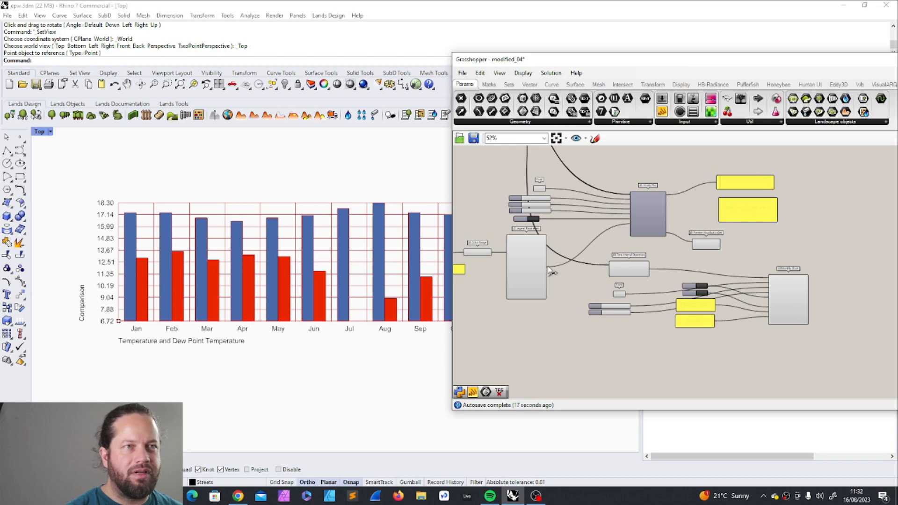
- Connect LB Legend Parameters' leg_par output to LB Monthly Chart's legend_par_ input and inspect the chart's colors
{"action": "left_click_drag", "start_coordinate": [546, 270], "coordinate": [768, 313]}
{"action": "scroll", "coordinate": [767, 345], "scroll_direction": "up", "scroll_amount": 3}
{"action": "scroll", "coordinate": [262, 257], "scroll_direction": "up", "scroll_amount": 4}
{"action": "scroll", "coordinate": [330, 304], "scroll_direction": "down", "scroll_amount": 17}
{"action": "scroll", "coordinate": [207, 302], "scroll_direction": "up", "scroll_amount": 14}
{"action": "scroll", "coordinate": [142, 304], "scroll_direction": "down", "scroll_amount": 4}
{"action": "scroll", "coordinate": [239, 316], "scroll_direction": "up", "scroll_amount": 5}
{"action": "left_click", "coordinate": [652, 306]}
{"action": "left_click", "coordinate": [667, 345]}
{"action": "scroll", "coordinate": [667, 345], "scroll_direction": "down", "scroll_amount": 6}
{"action": "scroll", "coordinate": [519, 205], "scroll_direction": "up", "scroll_amount": 7}
{"action": "scroll", "coordinate": [510, 196], "scroll_direction": "down", "scroll_amount": 3}
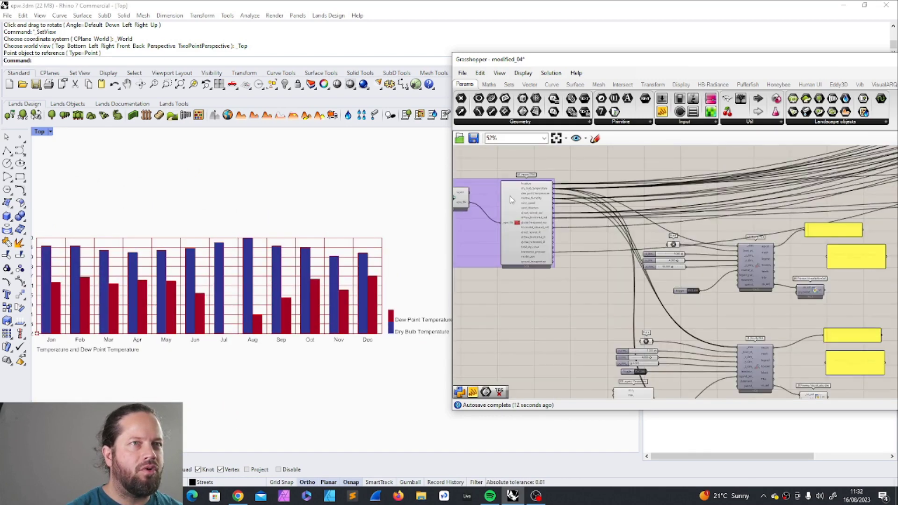
- Add the EPW's relative humidity and wind speed data to LB Time Interval Operation's _data input and inspect the chart
{"action": "scroll", "coordinate": [549, 197], "scroll_direction": "down", "scroll_amount": 2}
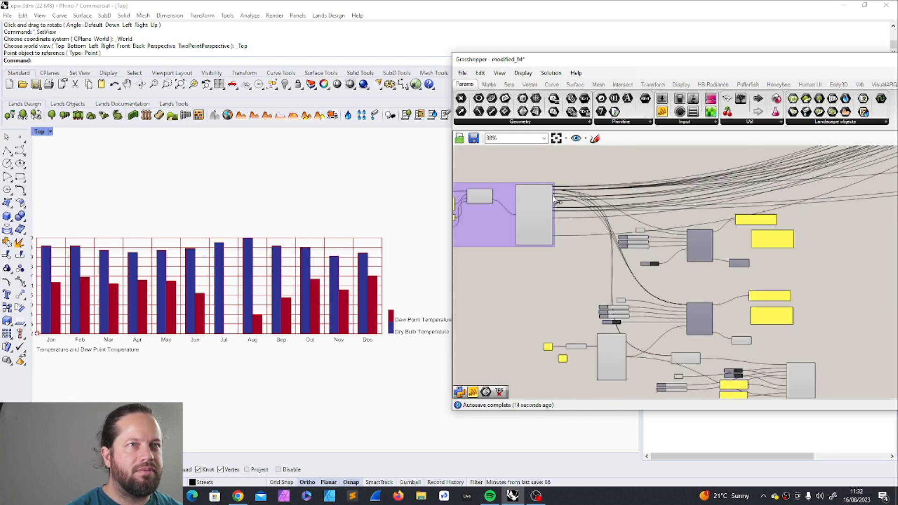
{"action": "left_click_drag", "start_coordinate": [553, 197], "coordinate": [660, 377]}
{"action": "scroll", "coordinate": [656, 381], "scroll_direction": "up", "scroll_amount": 4}
{"action": "scroll", "coordinate": [527, 223], "scroll_direction": "down", "scroll_amount": 4}
{"action": "scroll", "coordinate": [191, 348], "scroll_direction": "down", "scroll_amount": 6}
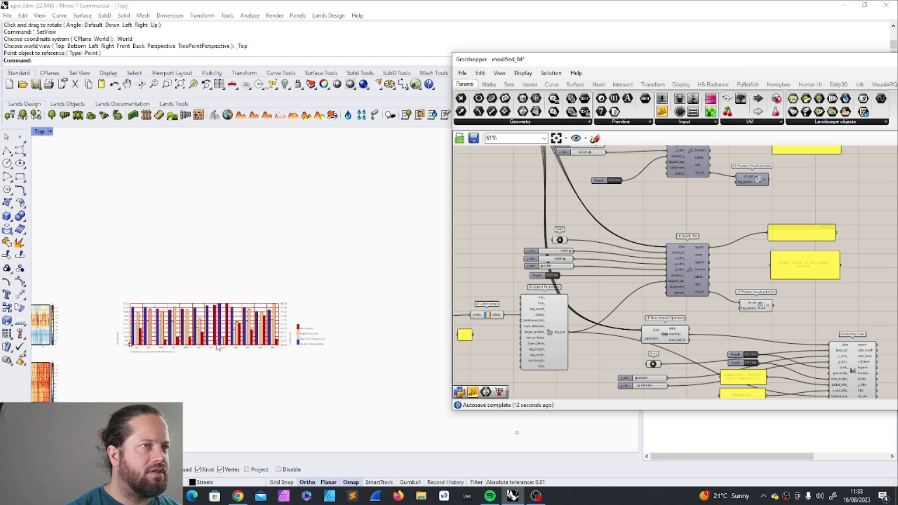
{"action": "scroll", "coordinate": [217, 347], "scroll_direction": "up", "scroll_amount": 6}
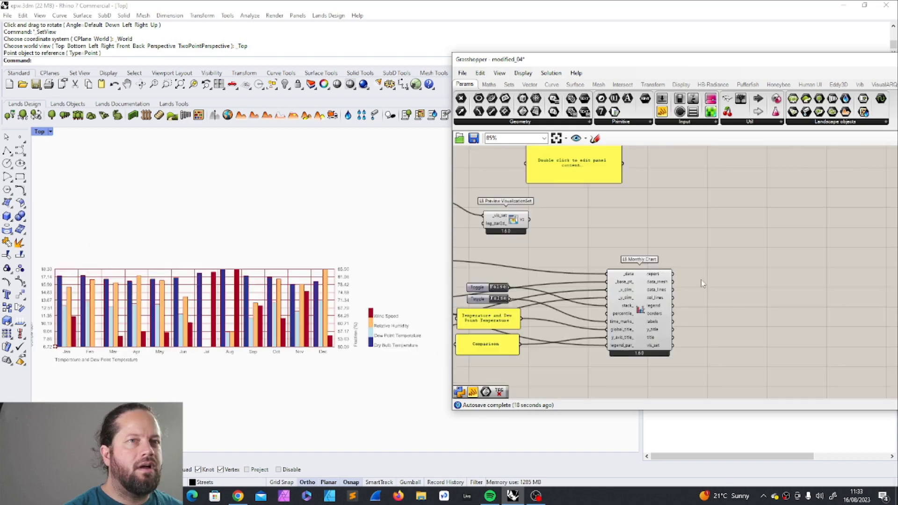
- Place a copy of the blank panel beside LB Monthly Chart and connect it to the report output
{"action": "scroll", "coordinate": [622, 327], "scroll_direction": "down", "scroll_amount": 3}
{"action": "scroll", "coordinate": [659, 280], "scroll_direction": "up", "scroll_amount": 3}
{"action": "left_click", "coordinate": [525, 197]}
{"action": "left_click_drag", "start_coordinate": [582, 224], "coordinate": [814, 311]}
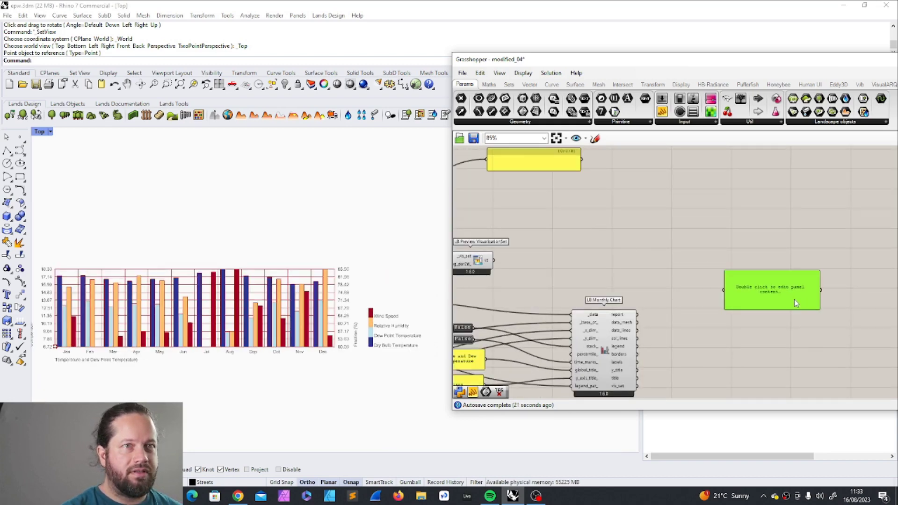
{"action": "scroll", "coordinate": [648, 333], "scroll_direction": "up", "scroll_amount": 2}
{"action": "left_click_drag", "start_coordinate": [627, 303], "coordinate": [648, 289]}
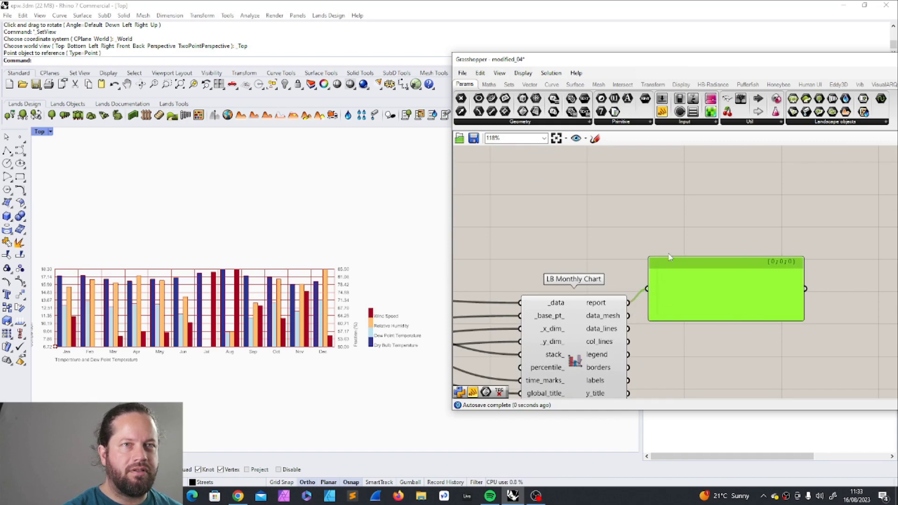
{"action": "scroll", "coordinate": [664, 276], "scroll_direction": "down", "scroll_amount": 2}
{"action": "left_click_drag", "start_coordinate": [673, 262], "coordinate": [732, 244]}
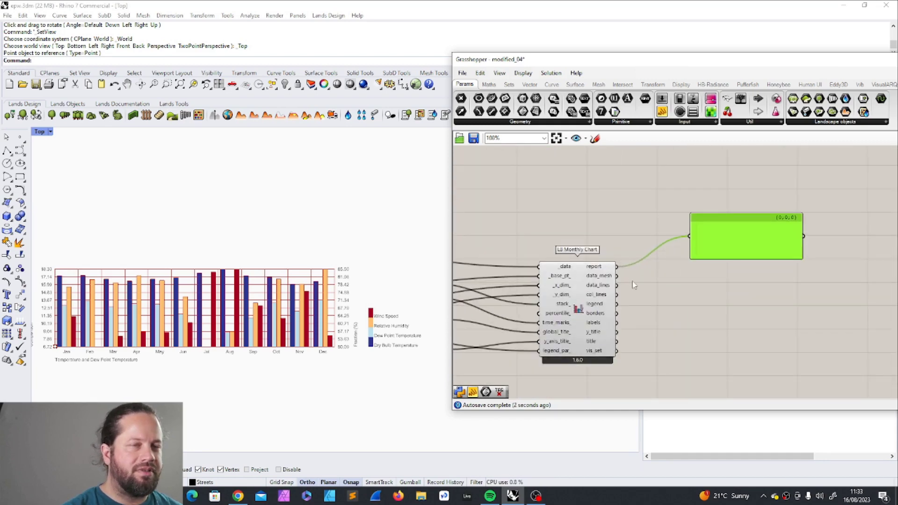
- Read the descriptions of LB Monthly Chart's outputs, including data_mesh, data_lines, col_lines, legend and y_title
{"action": "mouse_move", "coordinate": [604, 275]}
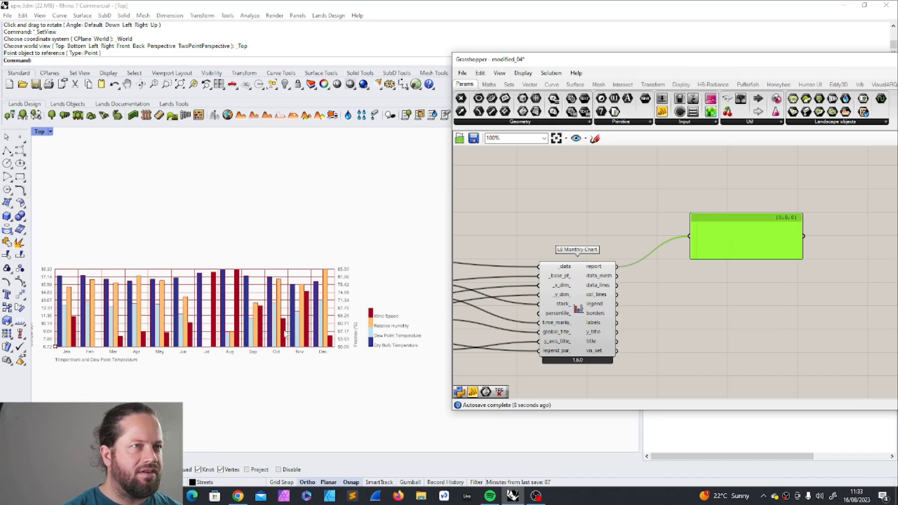
{"action": "left_click", "coordinate": [604, 279]}
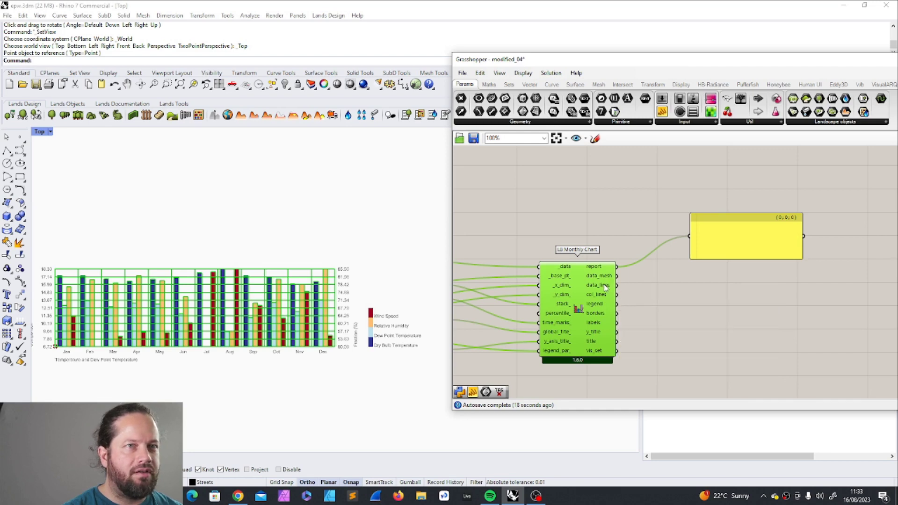
{"action": "mouse_move", "coordinate": [605, 287]}
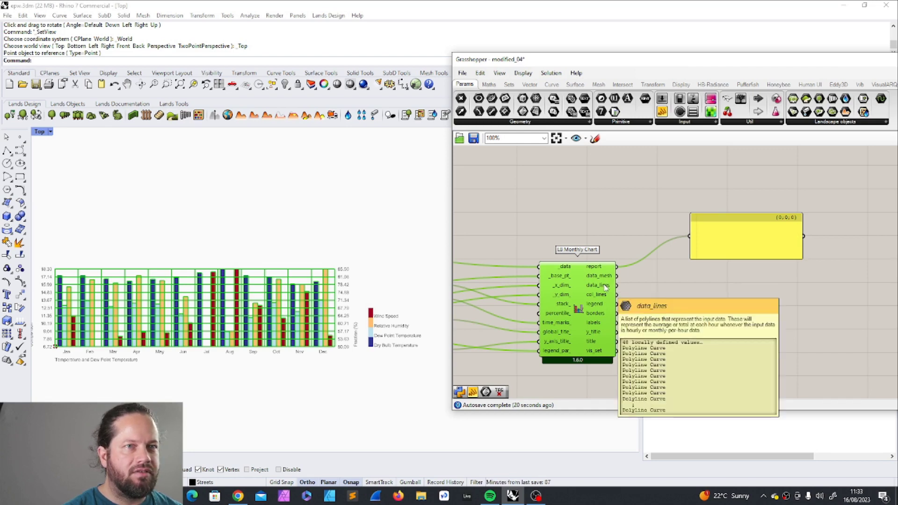
{"action": "left_click", "coordinate": [650, 306]}
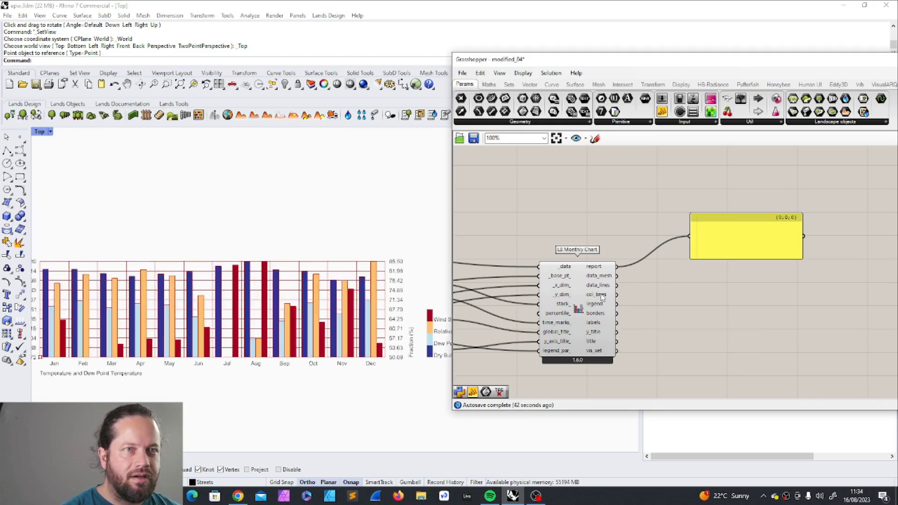
{"action": "mouse_move", "coordinate": [602, 296]}
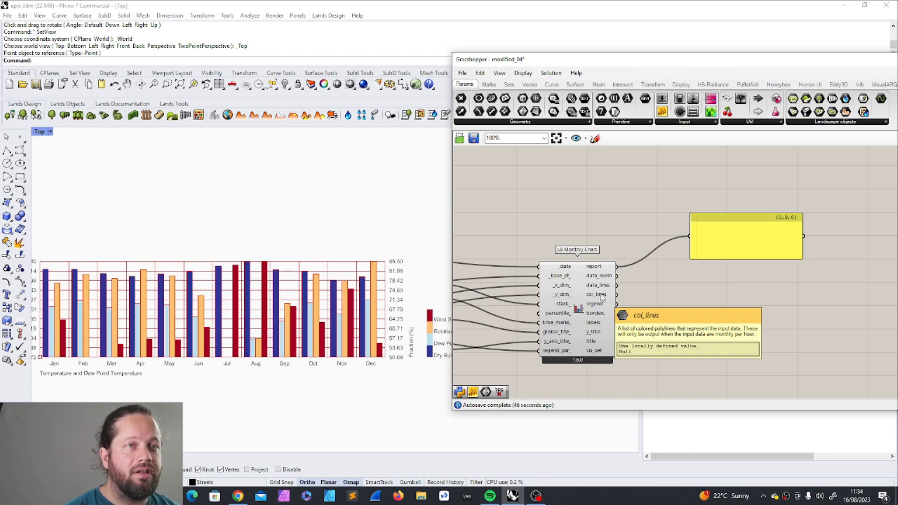
{"action": "left_click", "coordinate": [602, 298]}
{"action": "left_click", "coordinate": [653, 304]}
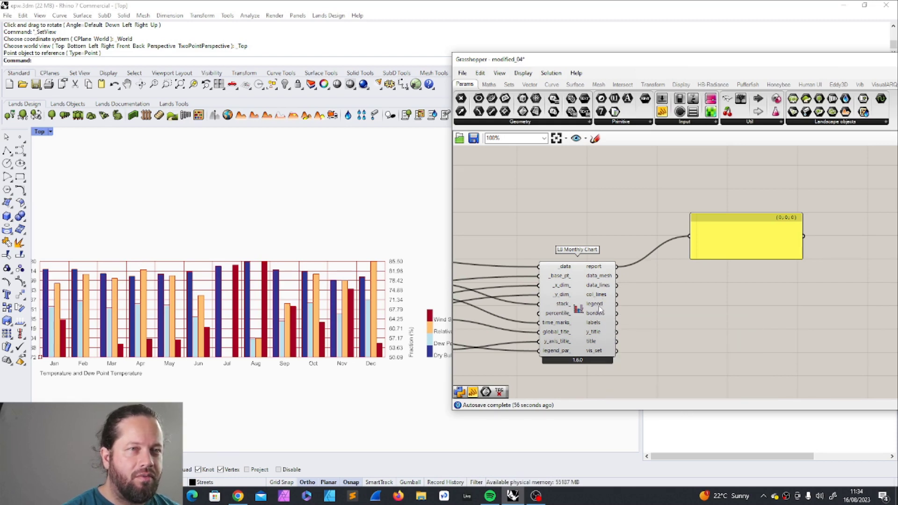
{"action": "mouse_move", "coordinate": [599, 306]}
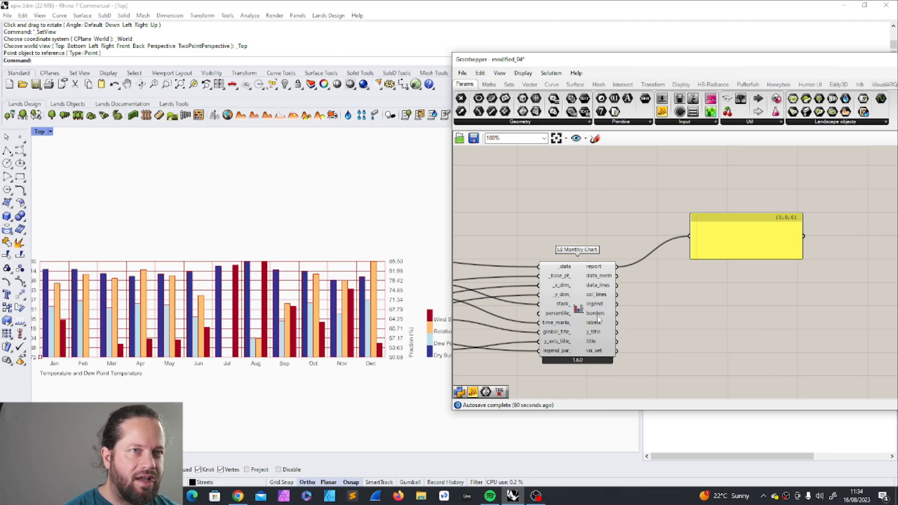
{"action": "mouse_move", "coordinate": [595, 332]}
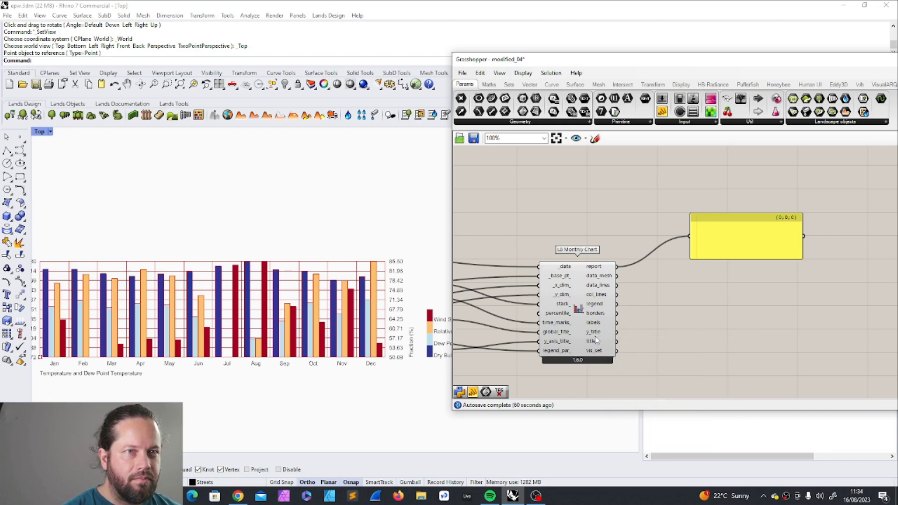
- Inspect LB Monthly Chart's vis_set output and the LB Preview VisualizationSet component attached to the hourly plot
{"action": "scroll", "coordinate": [596, 337], "scroll_direction": "down", "scroll_amount": 5}
{"action": "scroll", "coordinate": [596, 339], "scroll_direction": "up", "scroll_amount": 4}
{"action": "scroll", "coordinate": [630, 340], "scroll_direction": "up", "scroll_amount": 3}
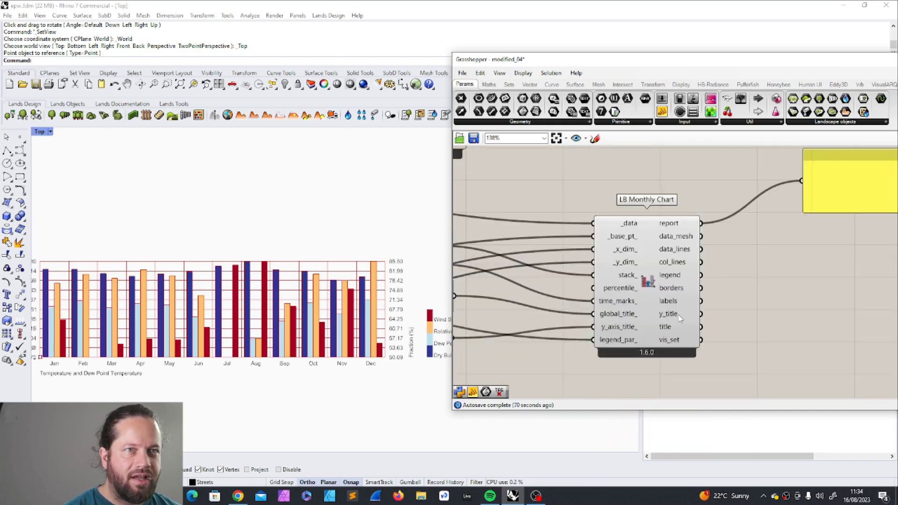
{"action": "left_click", "coordinate": [667, 335]}
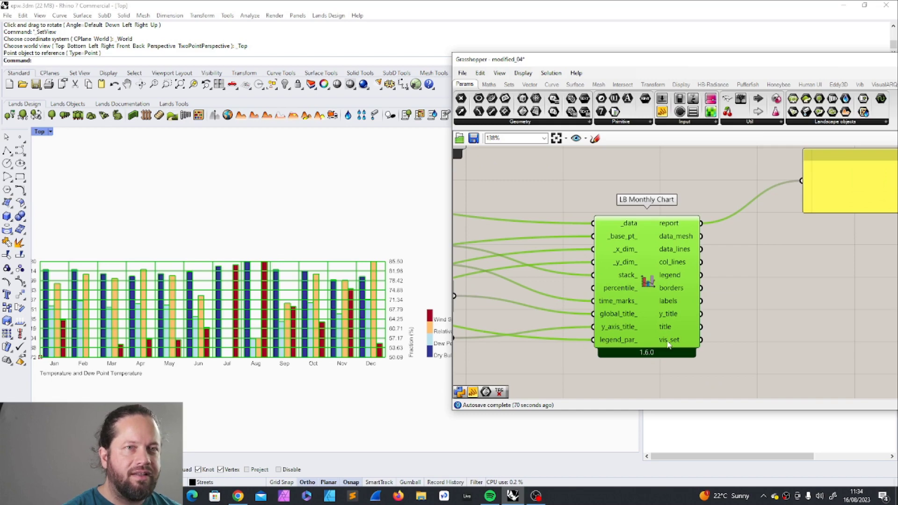
{"action": "scroll", "coordinate": [598, 313], "scroll_direction": "down", "scroll_amount": 4}
{"action": "scroll", "coordinate": [593, 283], "scroll_direction": "up", "scroll_amount": 3}
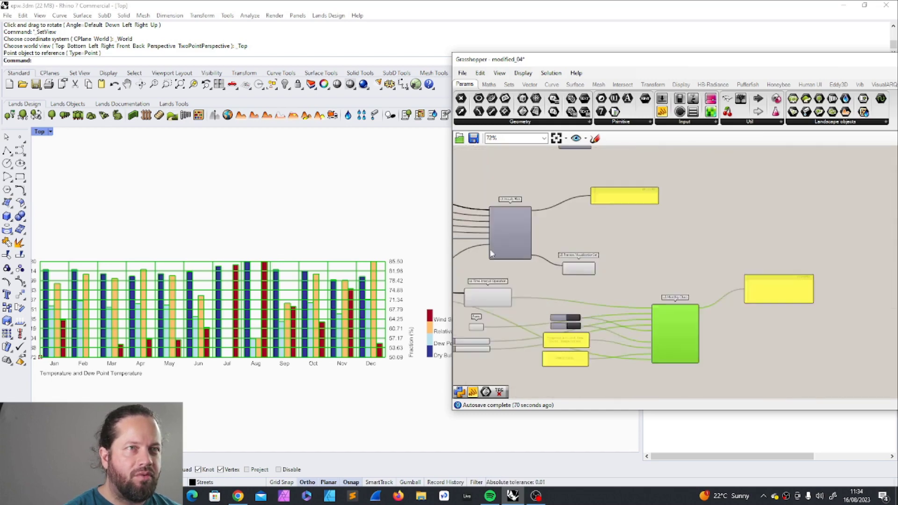
{"action": "left_click", "coordinate": [594, 281]}
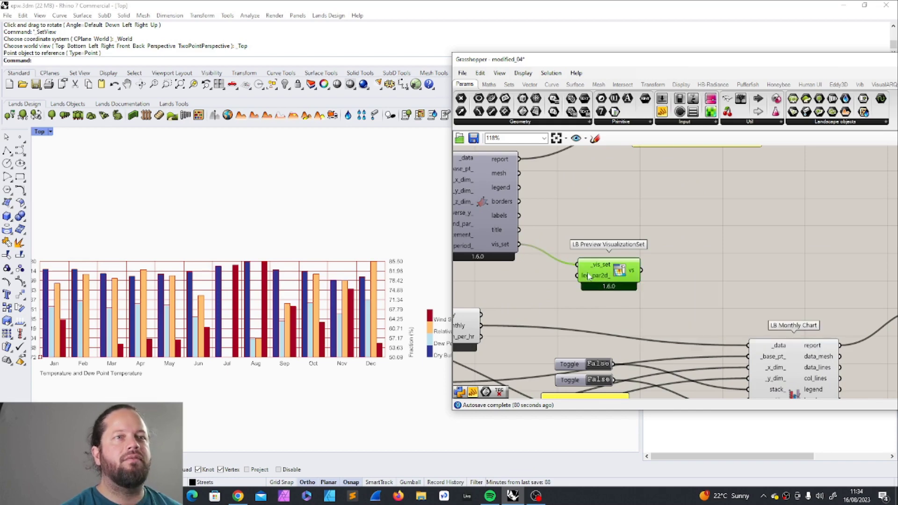
{"action": "scroll", "coordinate": [701, 299], "scroll_direction": "down", "scroll_amount": 4}
{"action": "left_click", "coordinate": [731, 317]}
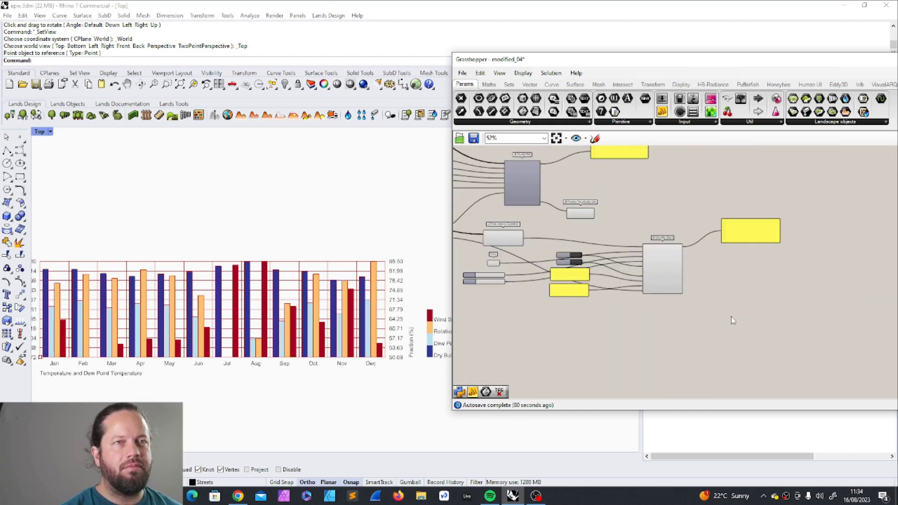
- Connect LB Monthly Chart's vis_set output to the _vis_set input of the LB Preview VisualizationSet component beside it and check the chart
{"action": "left_click_drag", "start_coordinate": [673, 307], "coordinate": [744, 307]}
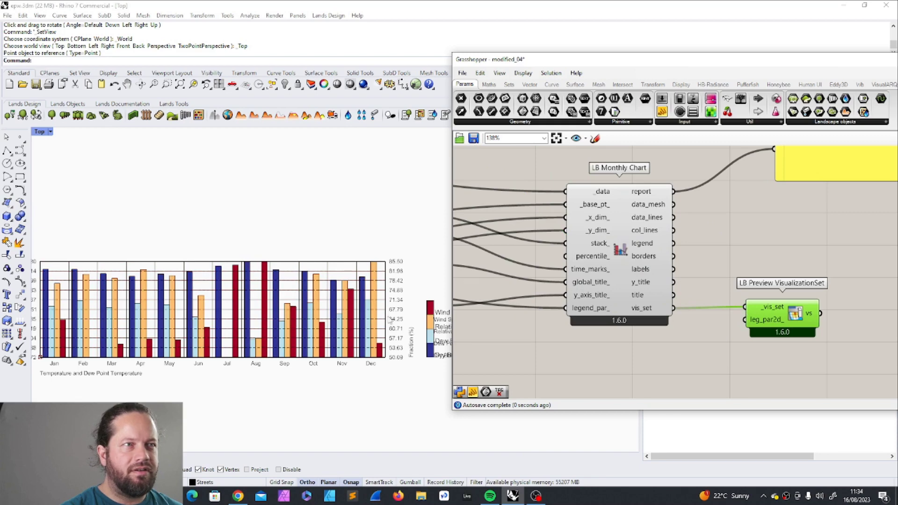
{"action": "scroll", "coordinate": [210, 304], "scroll_direction": "up", "scroll_amount": 6}
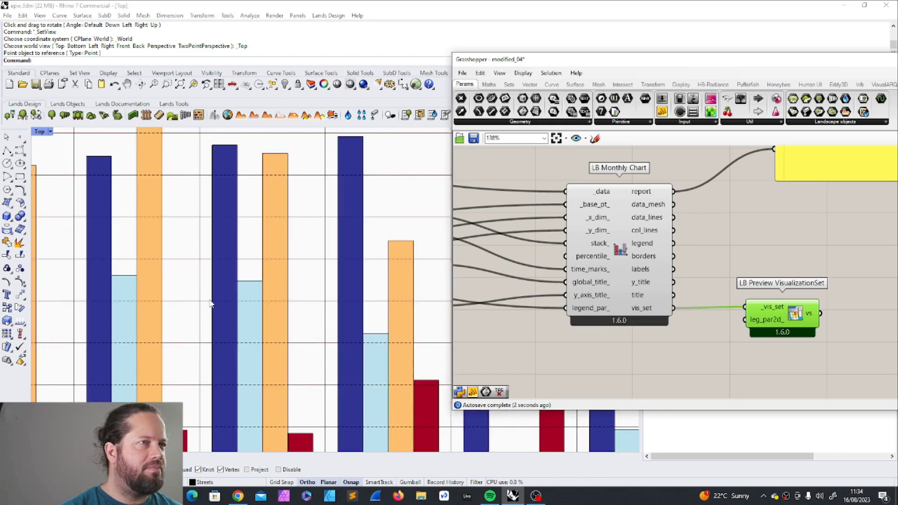
{"action": "scroll", "coordinate": [210, 304], "scroll_direction": "down", "scroll_amount": 6}
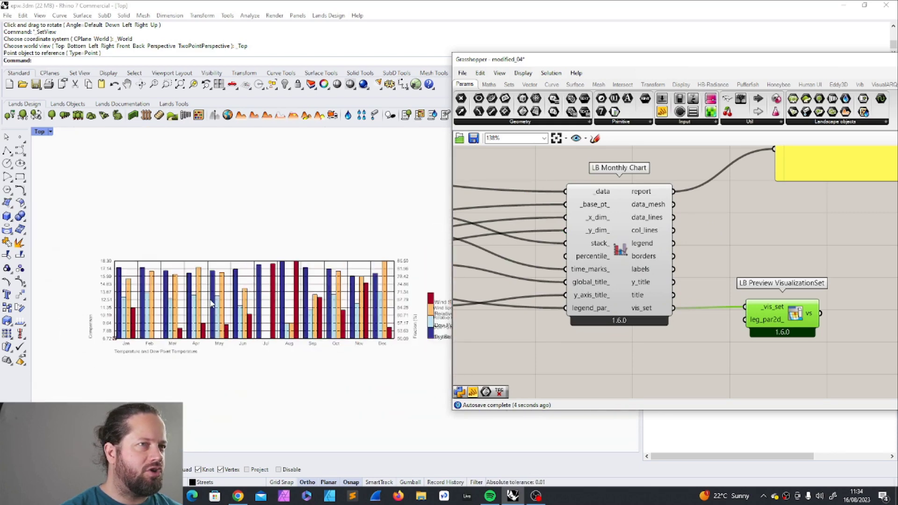
{"action": "scroll", "coordinate": [424, 307], "scroll_direction": "up", "scroll_amount": 1}
{"action": "scroll", "coordinate": [424, 306], "scroll_direction": "up", "scroll_amount": 1}
{"action": "left_click", "coordinate": [651, 360]}
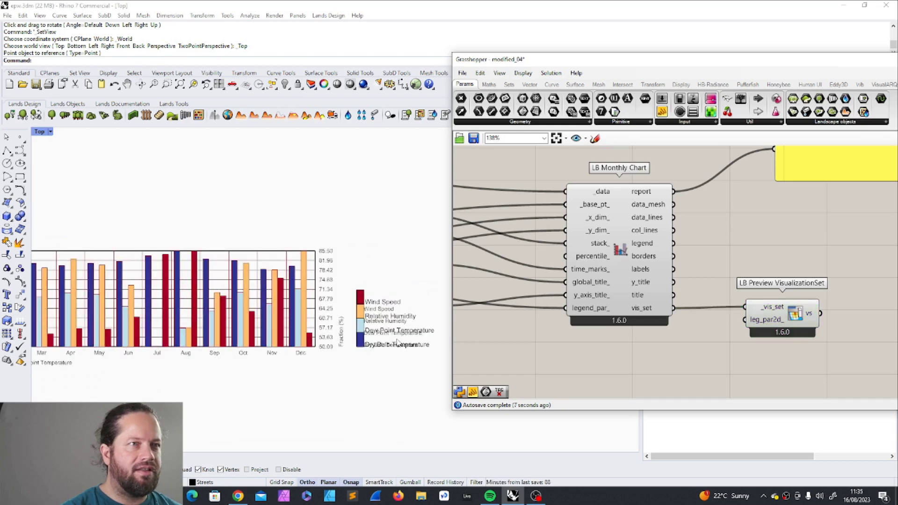
- Turn off the LB Monthly Chart component's own preview so only the visualization set is drawn
{"action": "scroll", "coordinate": [397, 343], "scroll_direction": "up", "scroll_amount": 5}
{"action": "right_click", "coordinate": [629, 226]}
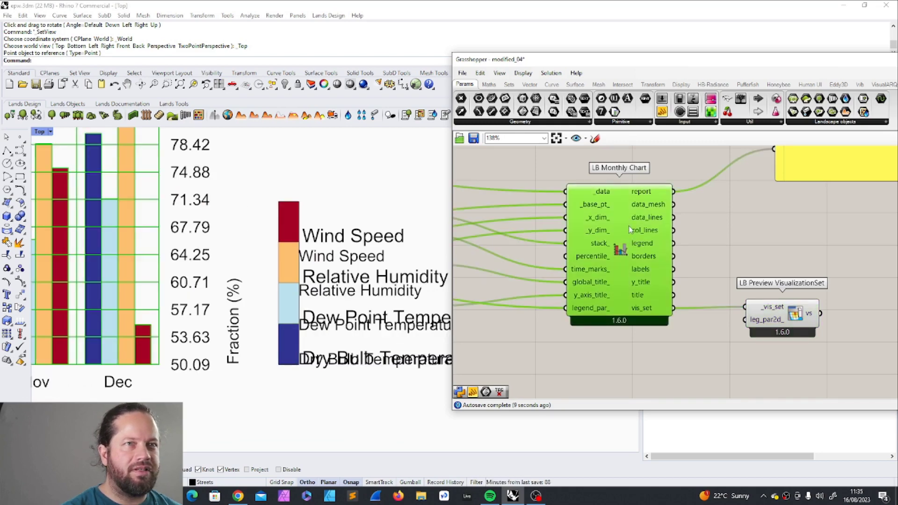
{"action": "left_click", "coordinate": [664, 305]}
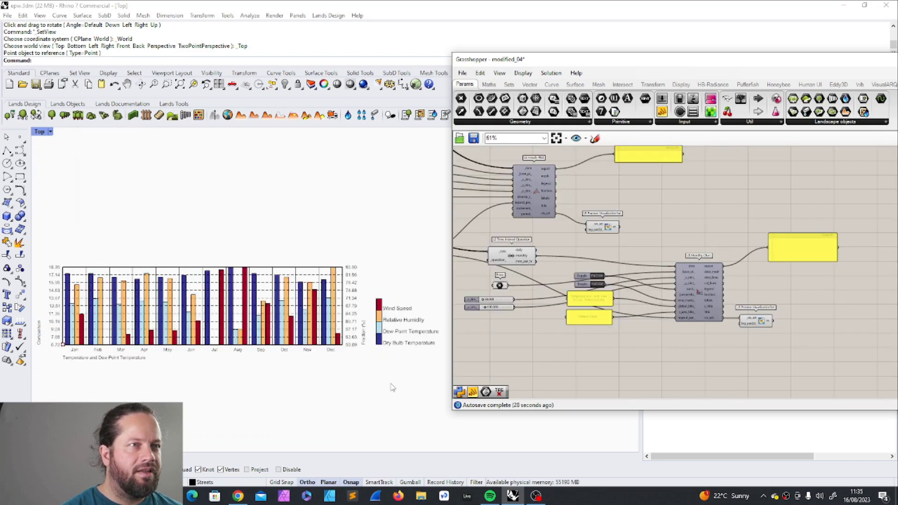
- Examine the monthly chart's bars for temperature, dew point, humidity and wind speed from January to December
{"action": "left_click", "coordinate": [236, 350]}
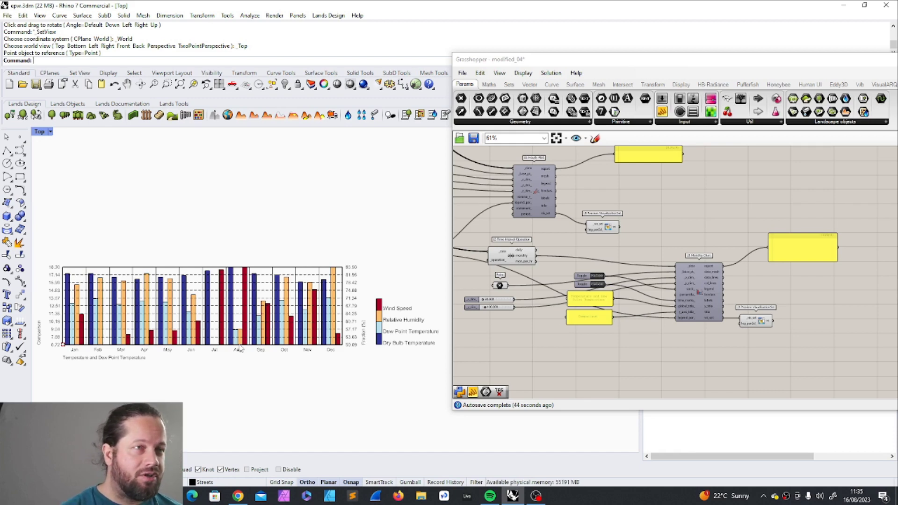
{"action": "scroll", "coordinate": [242, 359], "scroll_direction": "down", "scroll_amount": 2}
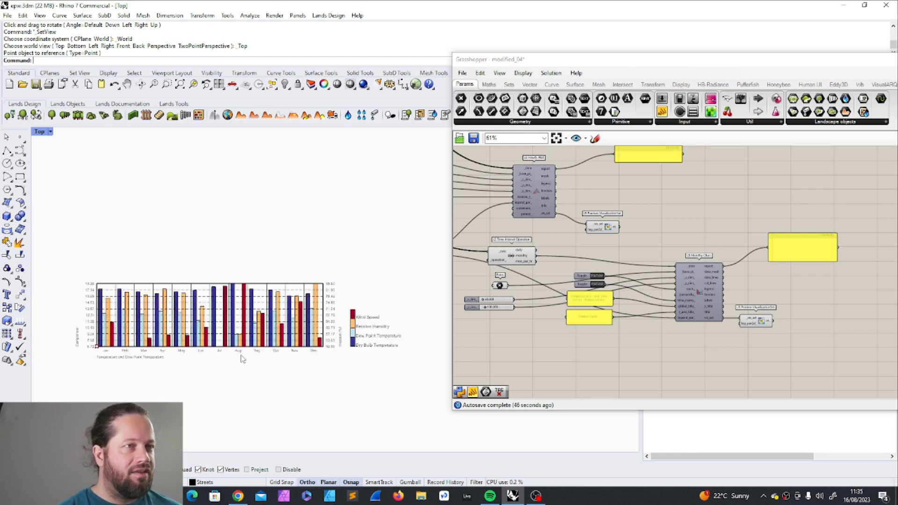
{"action": "scroll", "coordinate": [242, 359], "scroll_direction": "up", "scroll_amount": 1}
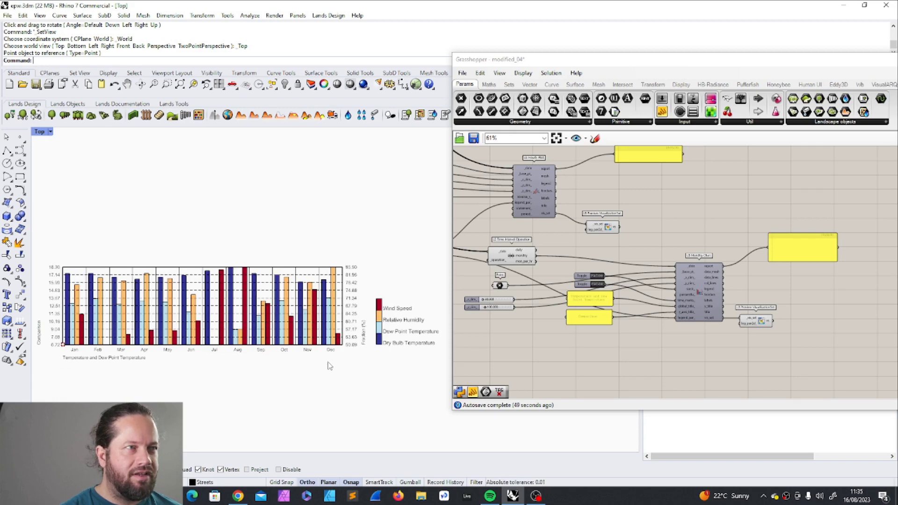
{"action": "scroll", "coordinate": [132, 308], "scroll_direction": "up", "scroll_amount": 1}
{"action": "scroll", "coordinate": [208, 307], "scroll_direction": "down", "scroll_amount": 2}
{"action": "scroll", "coordinate": [158, 316], "scroll_direction": "up", "scroll_amount": 2}
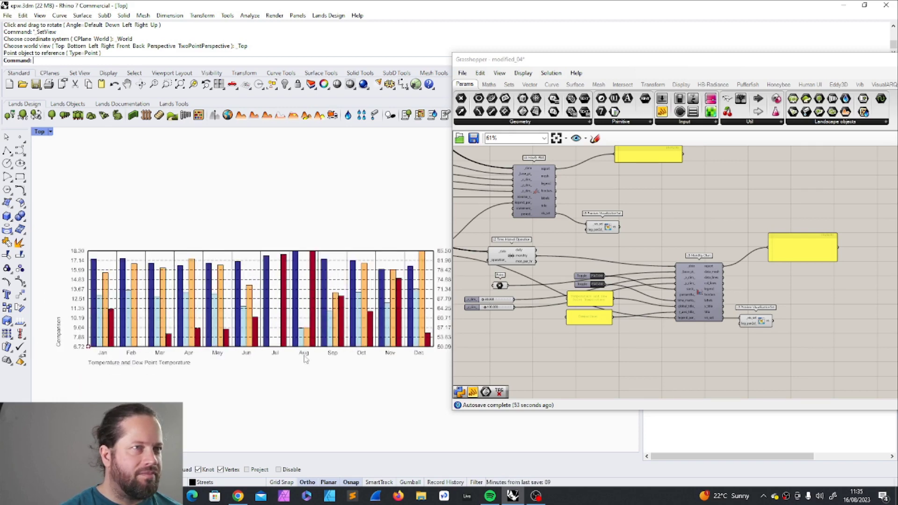
{"action": "scroll", "coordinate": [284, 321], "scroll_direction": "up", "scroll_amount": 1}
{"action": "scroll", "coordinate": [284, 320], "scroll_direction": "down", "scroll_amount": 2}
- Compare the seasonal patterns in the hourly plots with the monthly chart's bars, especially around the middle of the year
{"action": "scroll", "coordinate": [155, 338], "scroll_direction": "down", "scroll_amount": 3}
{"action": "scroll", "coordinate": [327, 341], "scroll_direction": "up", "scroll_amount": 3}
{"action": "scroll", "coordinate": [296, 313], "scroll_direction": "down", "scroll_amount": 1}
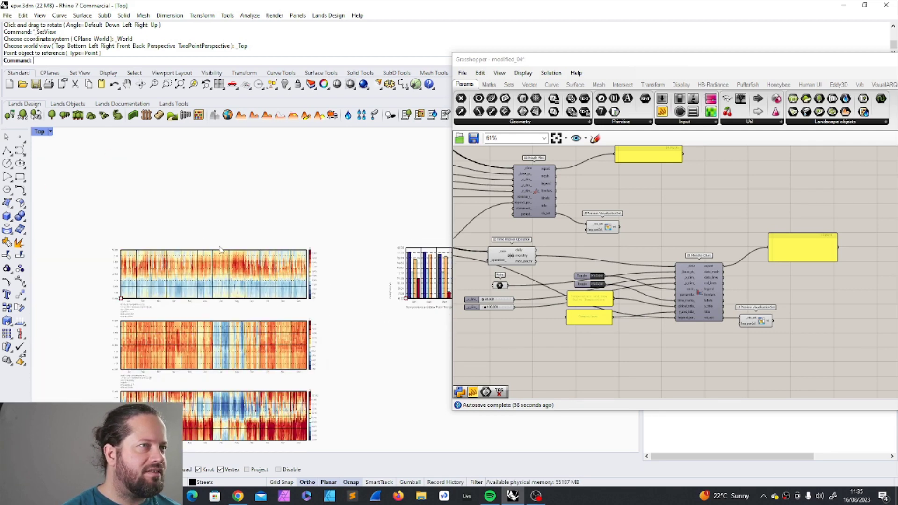
{"action": "scroll", "coordinate": [207, 267], "scroll_direction": "up", "scroll_amount": 2}
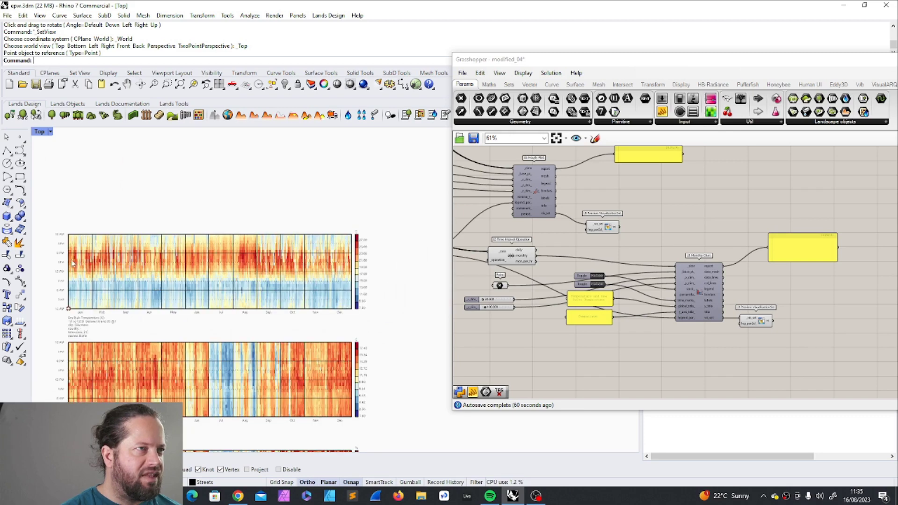
{"action": "scroll", "coordinate": [211, 265], "scroll_direction": "down", "scroll_amount": 3}
{"action": "scroll", "coordinate": [374, 271], "scroll_direction": "up", "scroll_amount": 4}
{"action": "scroll", "coordinate": [220, 269], "scroll_direction": "down", "scroll_amount": 1}
{"action": "scroll", "coordinate": [223, 267], "scroll_direction": "up", "scroll_amount": 4}
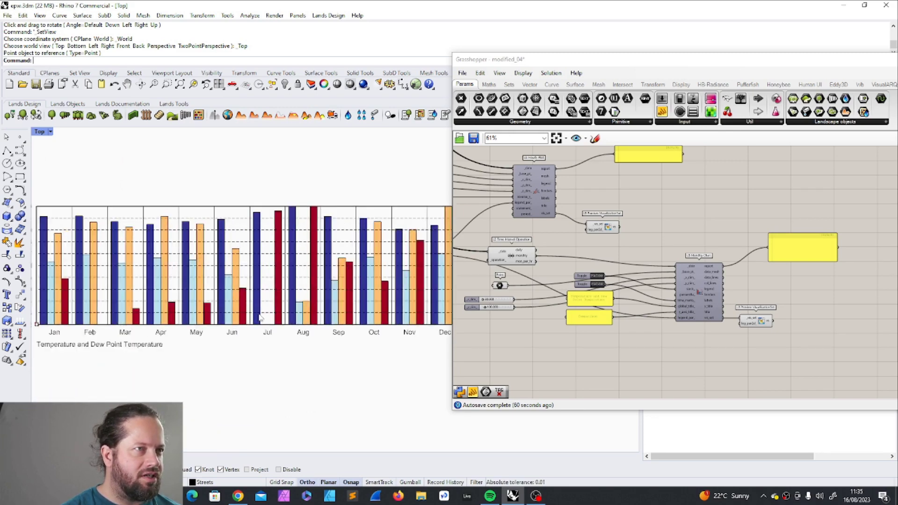
{"action": "scroll", "coordinate": [267, 312], "scroll_direction": "down", "scroll_amount": 3}
{"action": "scroll", "coordinate": [267, 313], "scroll_direction": "up", "scroll_amount": 3}
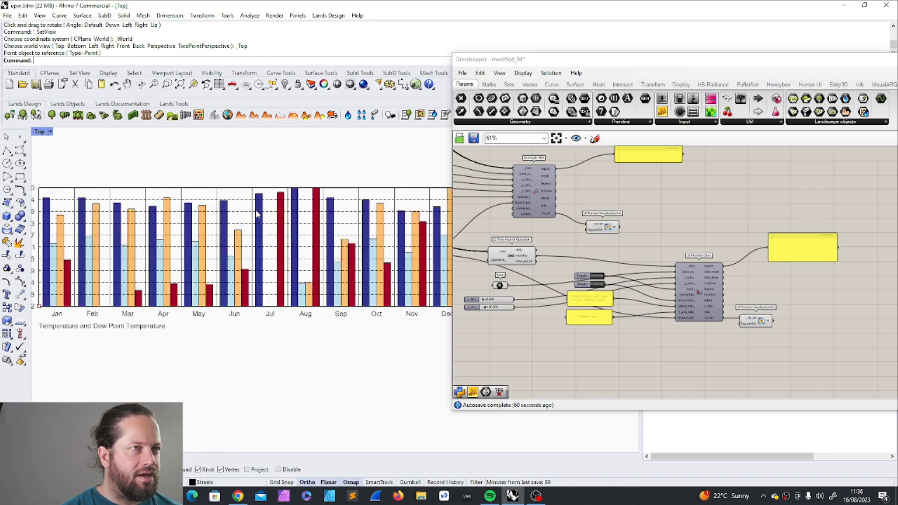
{"action": "scroll", "coordinate": [256, 305], "scroll_direction": "down", "scroll_amount": 4}
{"action": "scroll", "coordinate": [256, 305], "scroll_direction": "up", "scroll_amount": 3}
{"action": "scroll", "coordinate": [255, 303], "scroll_direction": "down", "scroll_amount": 3}
{"action": "scroll", "coordinate": [250, 299], "scroll_direction": "up", "scroll_amount": 2}
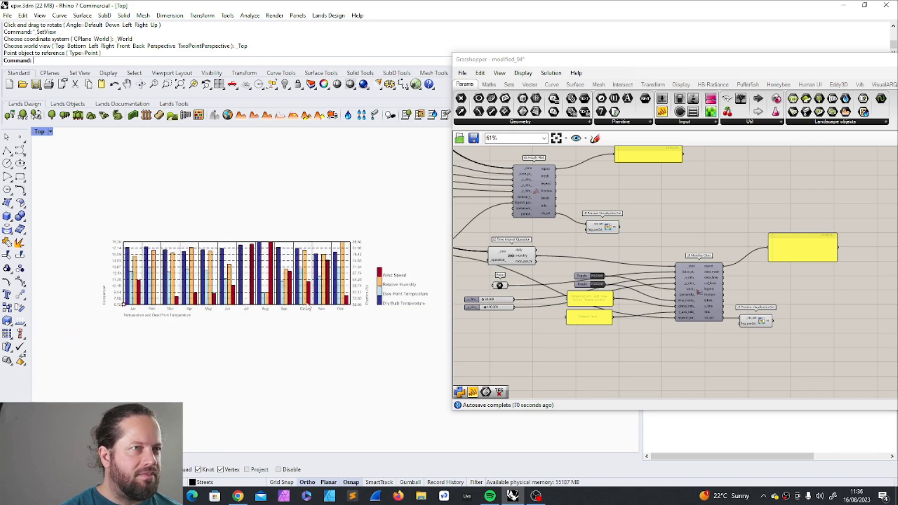